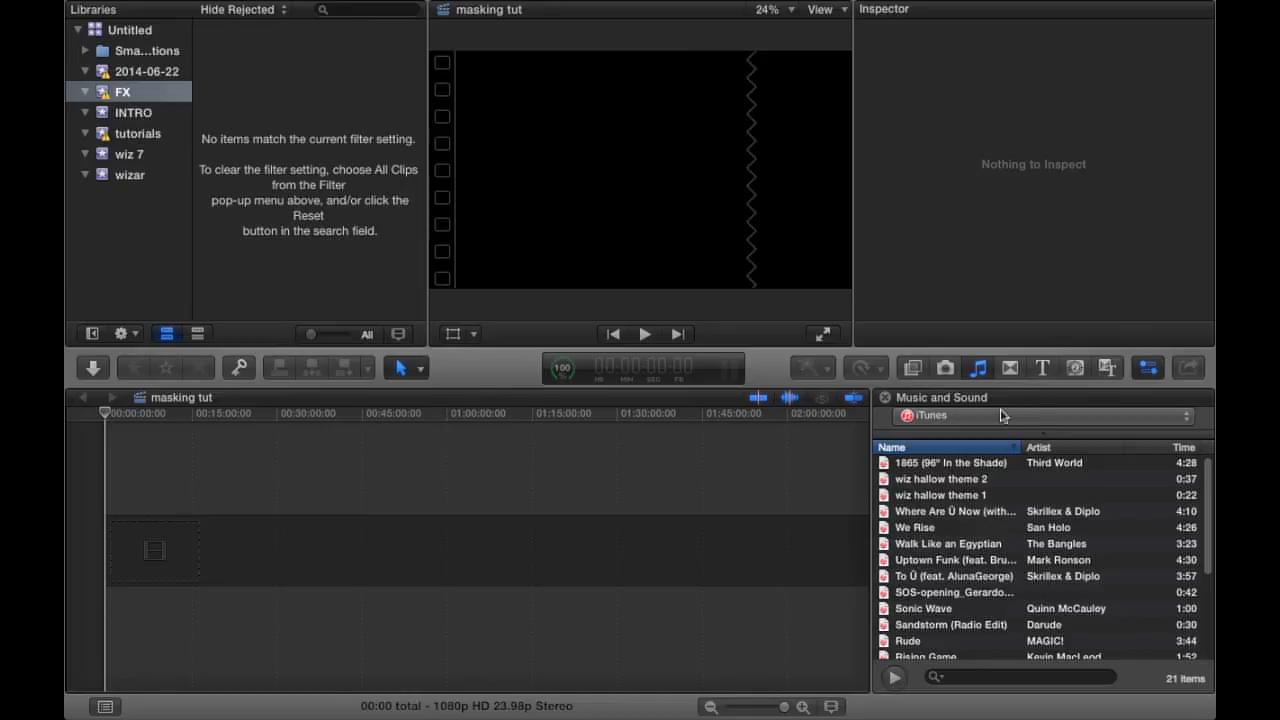
click(914, 370)
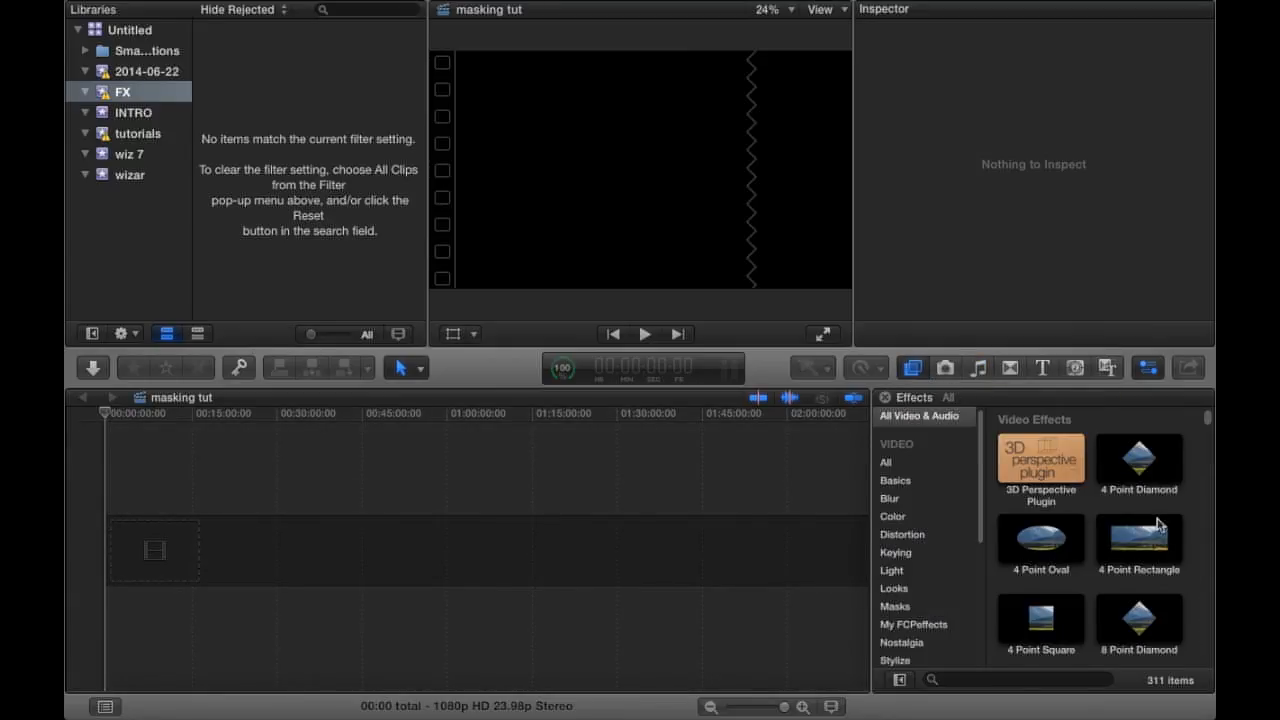
scroll(1157, 524, down, 8)
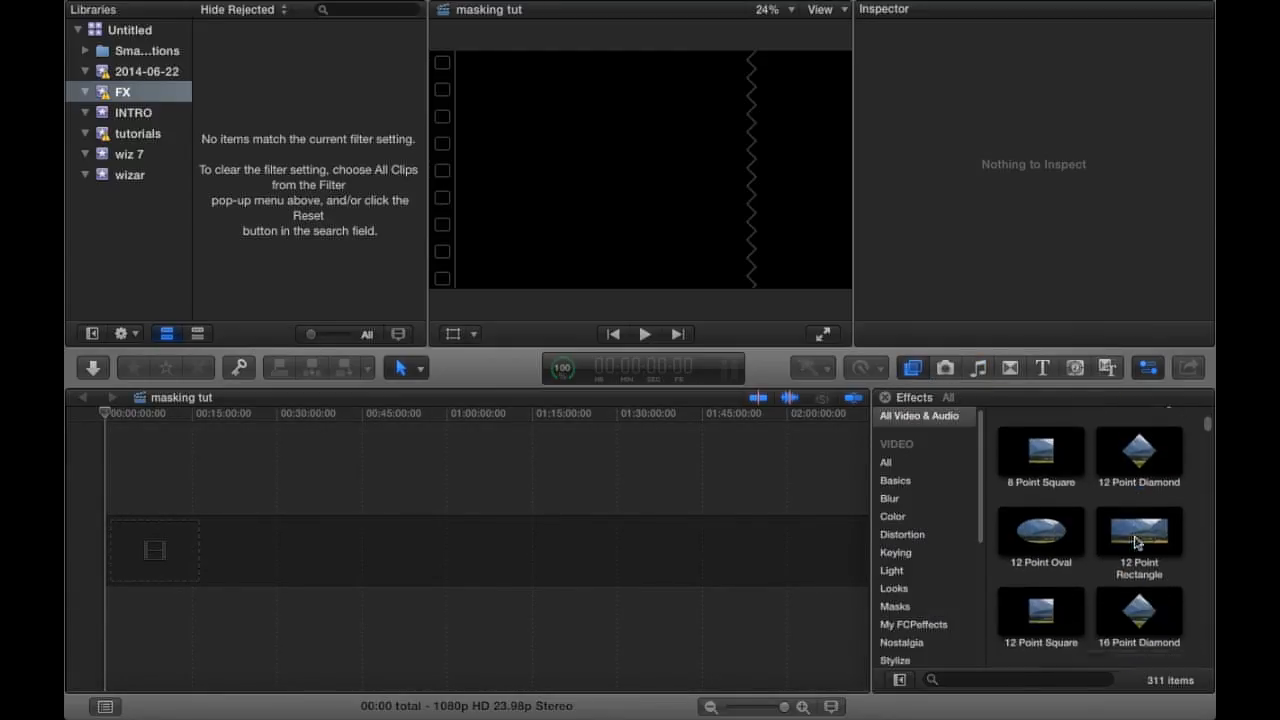
scroll(1137, 543, up, 8)
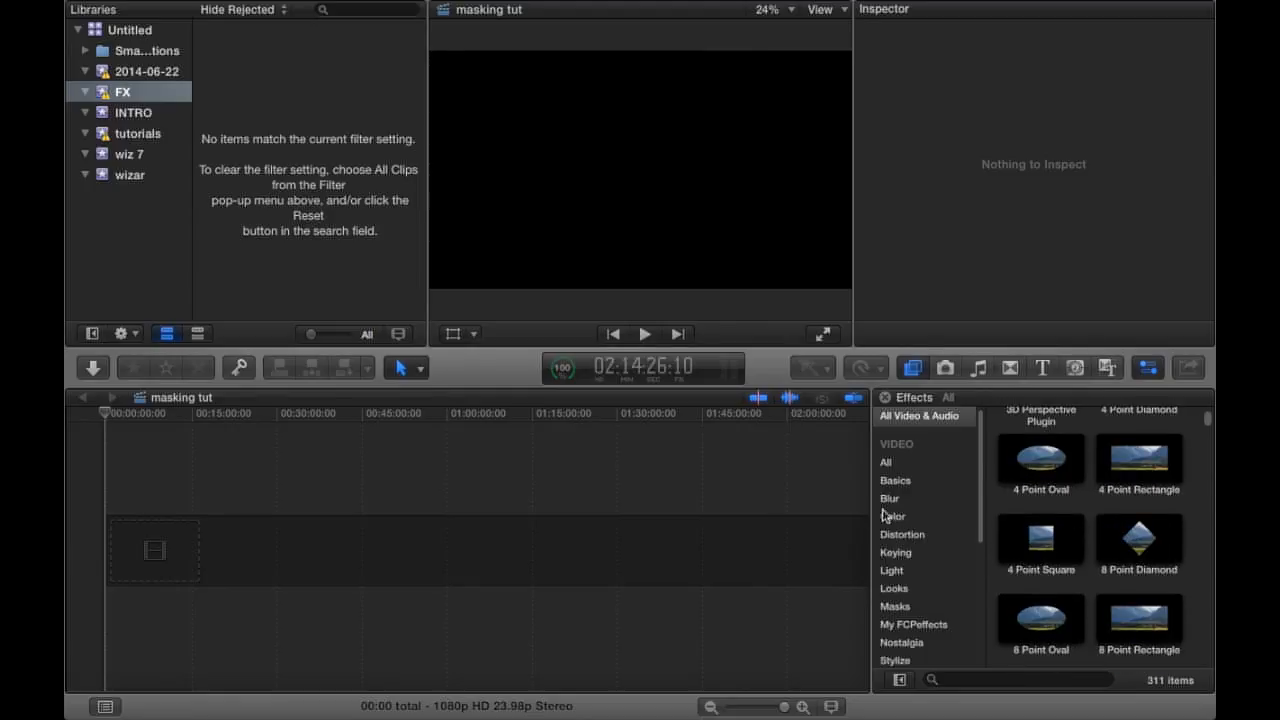
Add a Custom solid generator to the empty timeline, accepting 1080p HD, 1920x1080 and 23.98p as the video properties.
click(1078, 370)
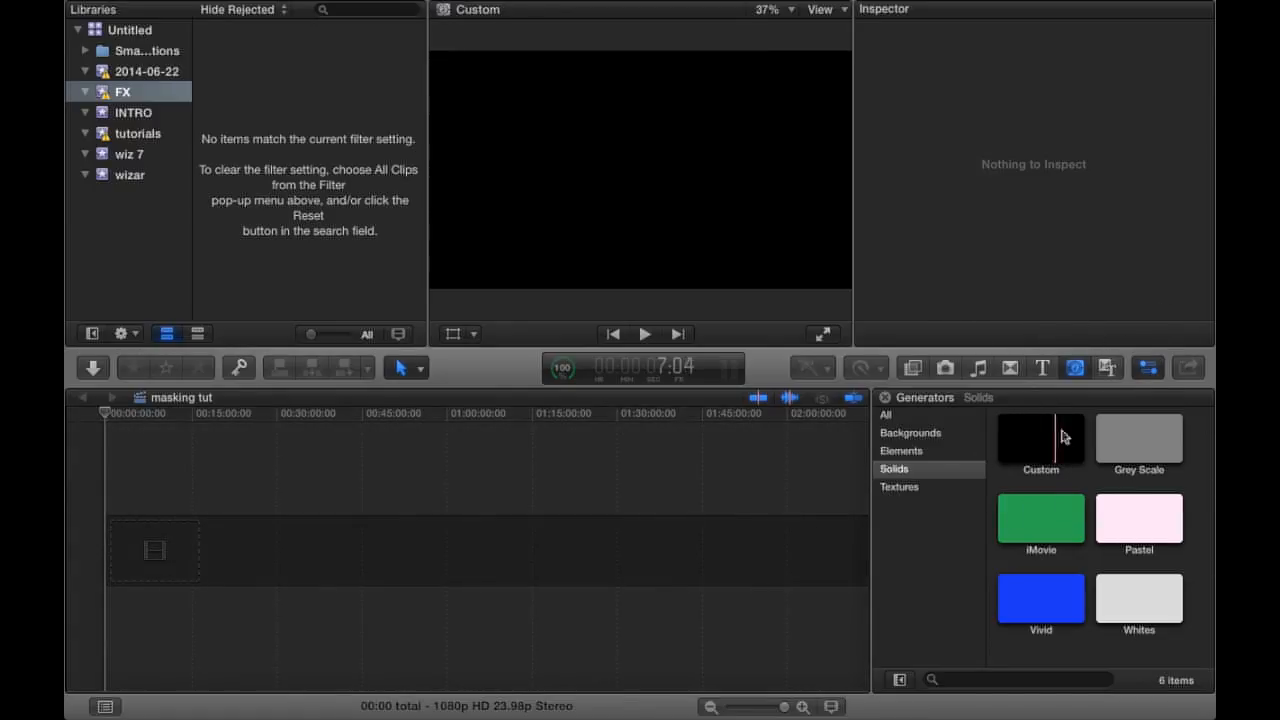
drag(1042, 440, 174, 523)
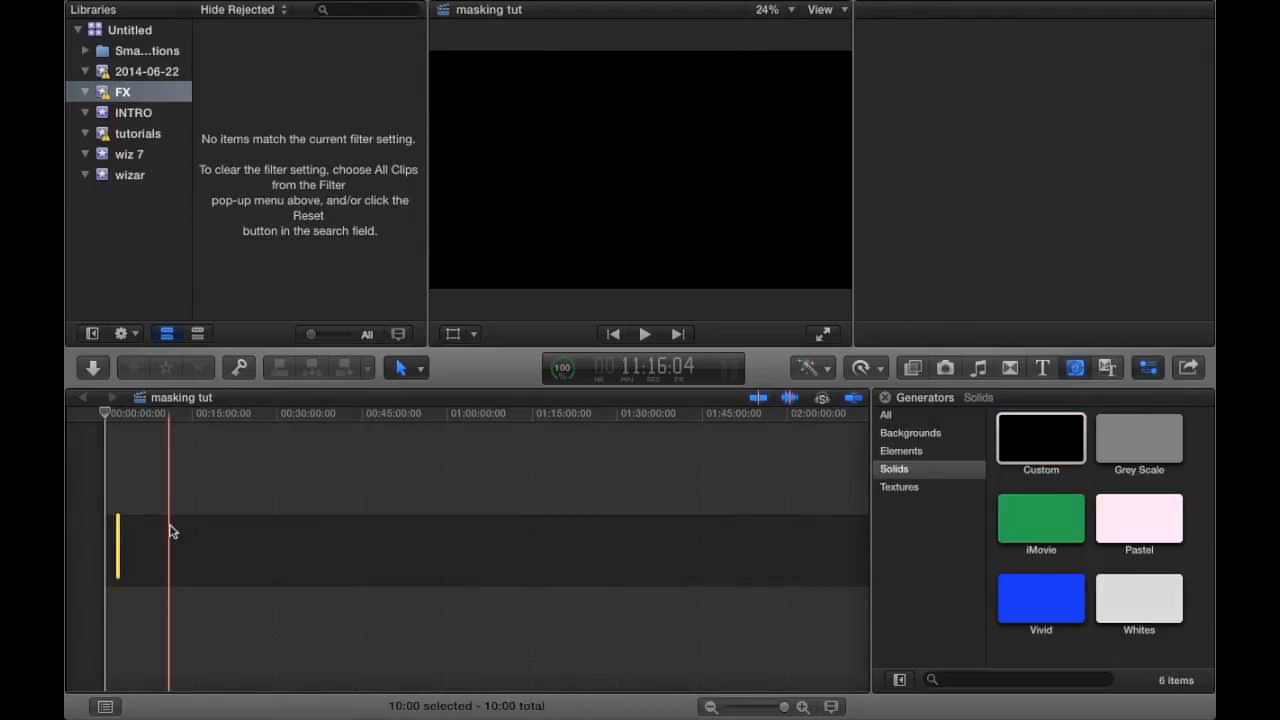
click(955, 136)
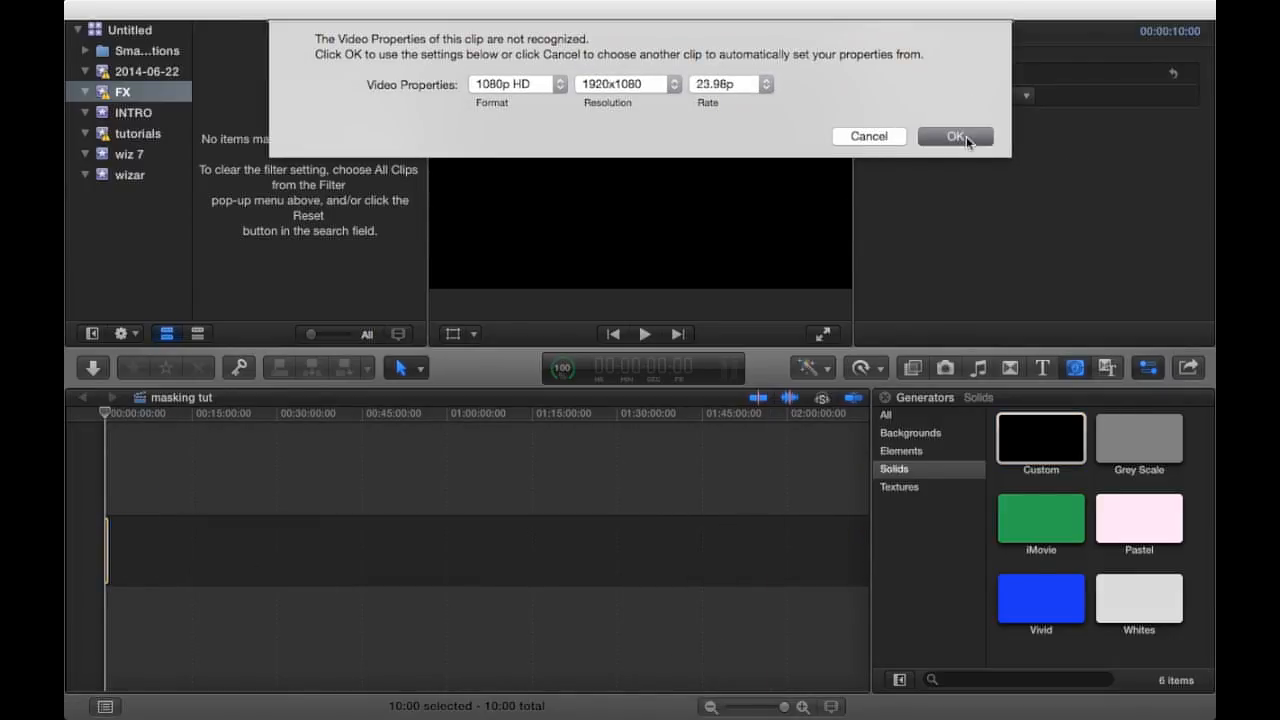
drag(785, 708, 759, 710)
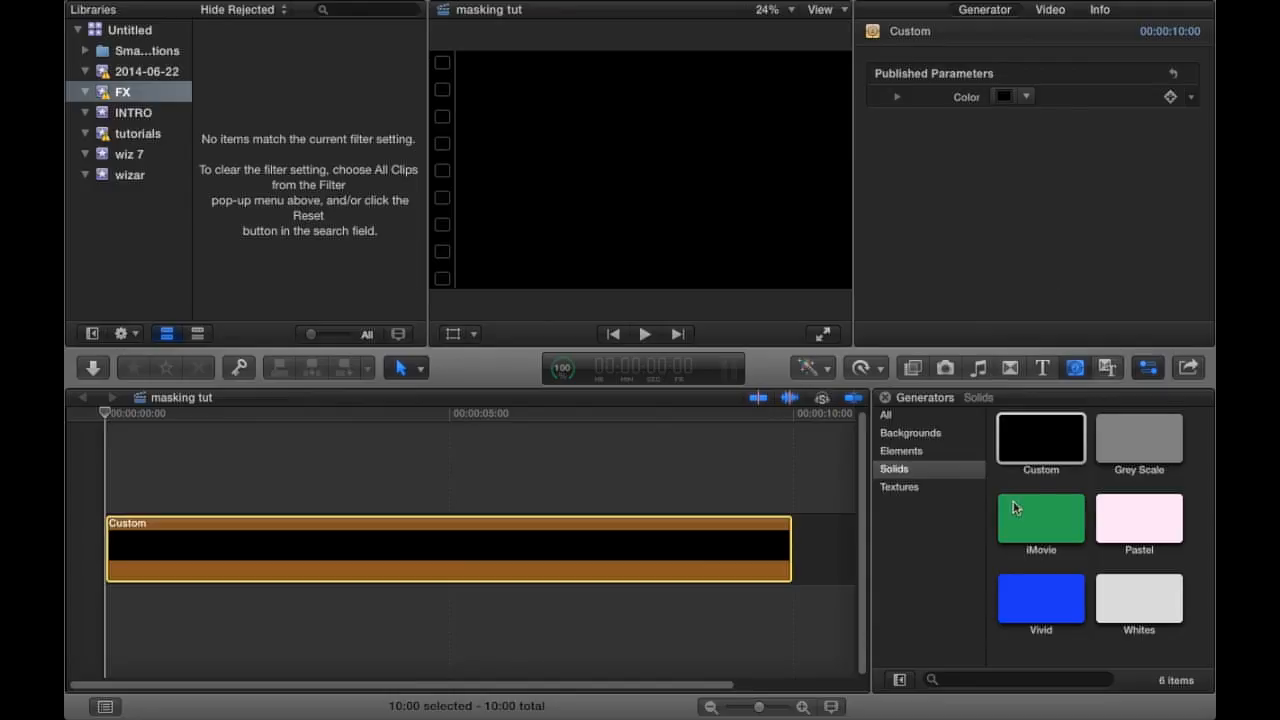
Place a second Custom solid directly above the first, starting at the beginning of the timeline, and color it bright green.
click(1044, 532)
drag(1041, 440, 104, 458)
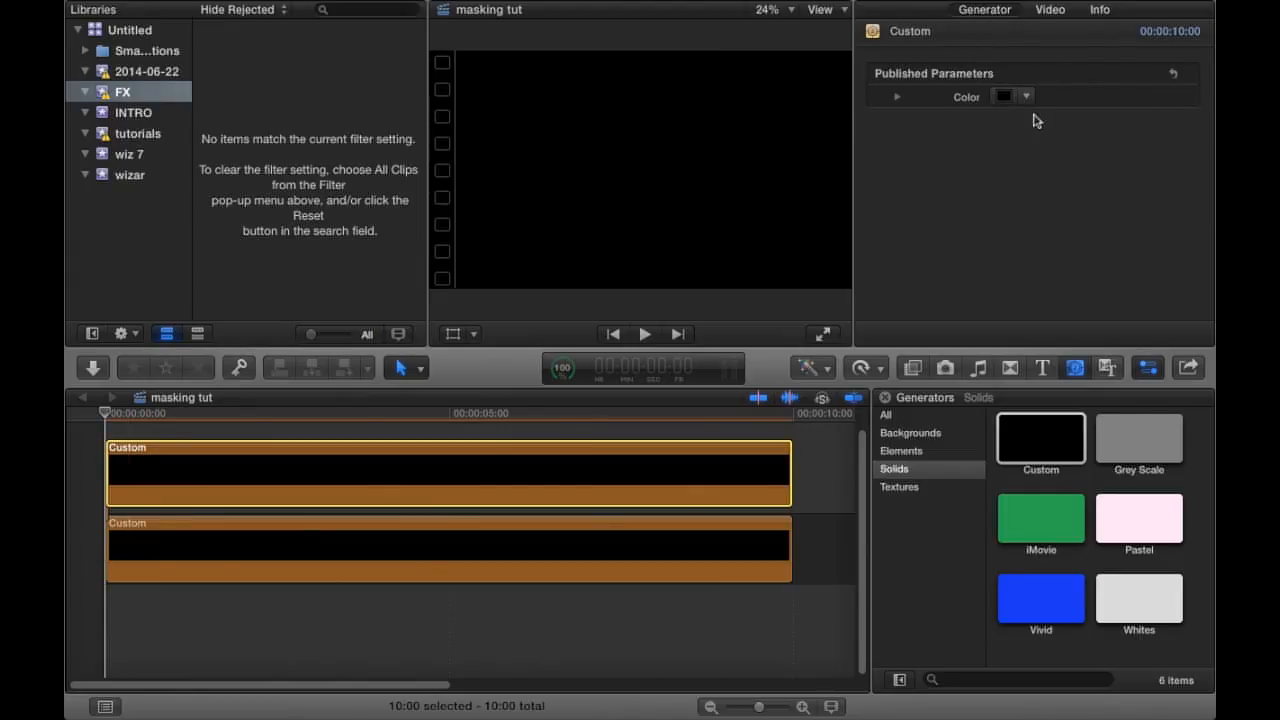
click(1026, 96)
click(1051, 156)
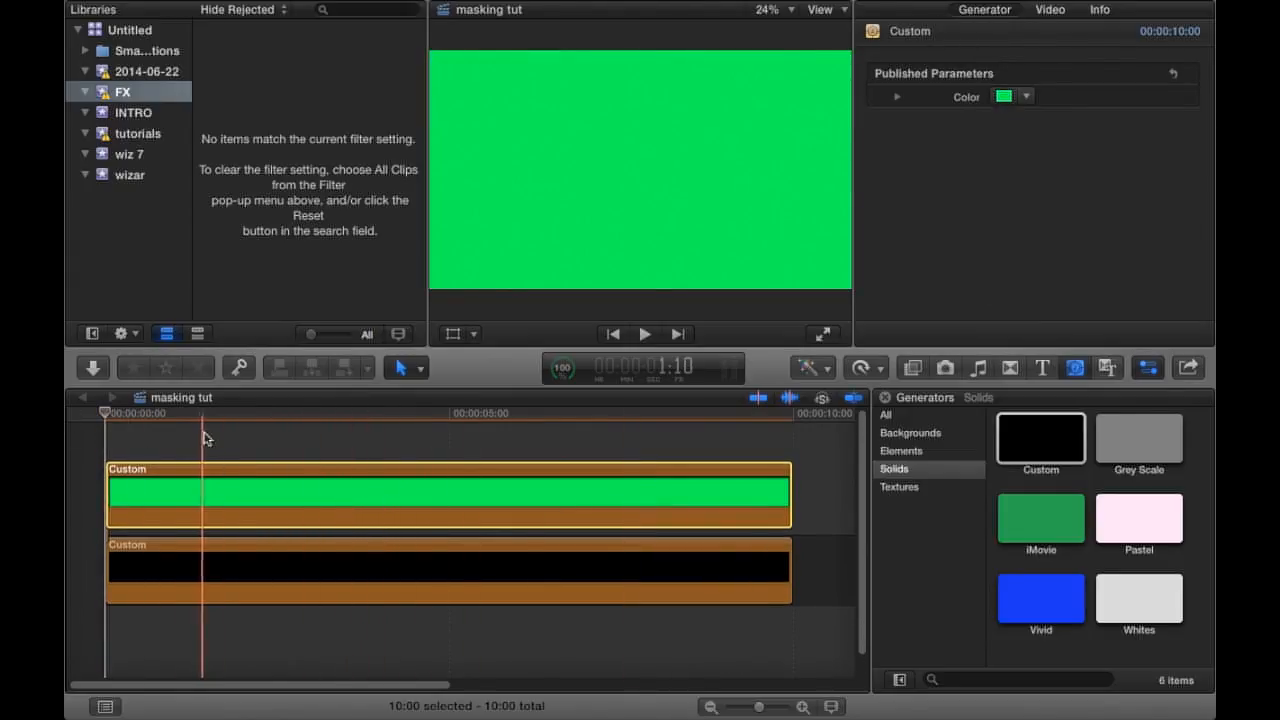
click(204, 437)
click(345, 447)
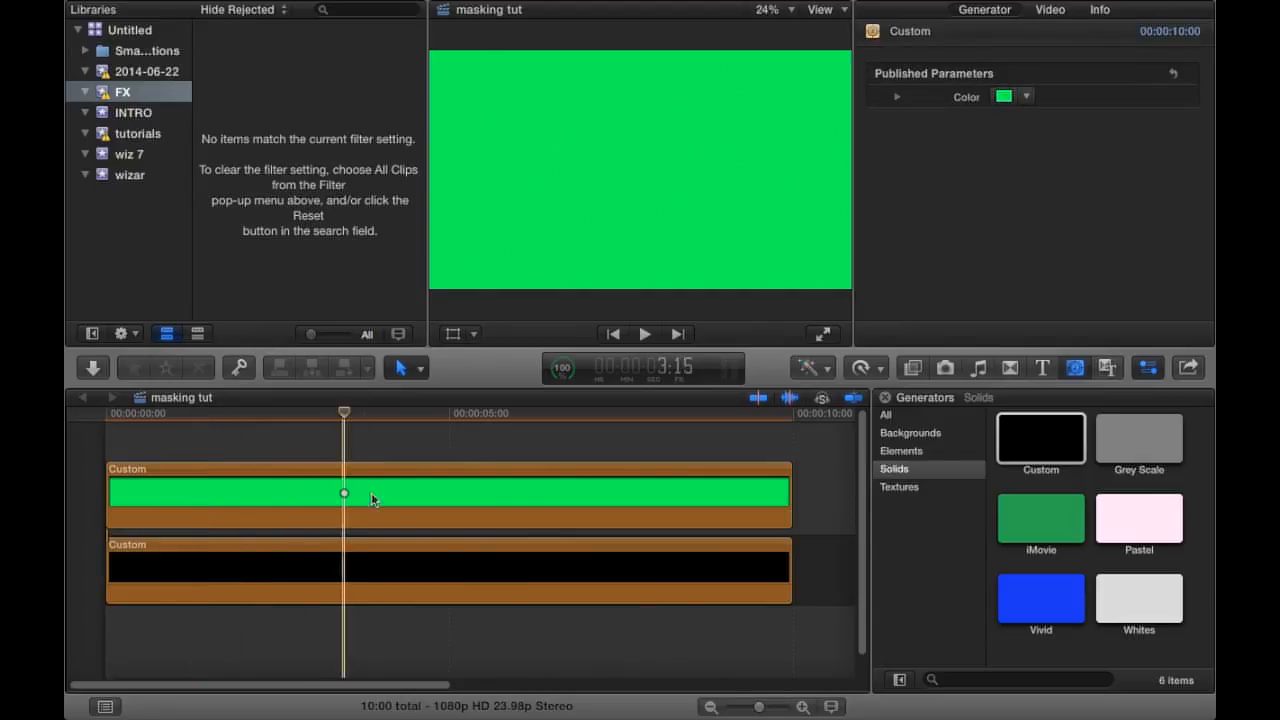
click(525, 561)
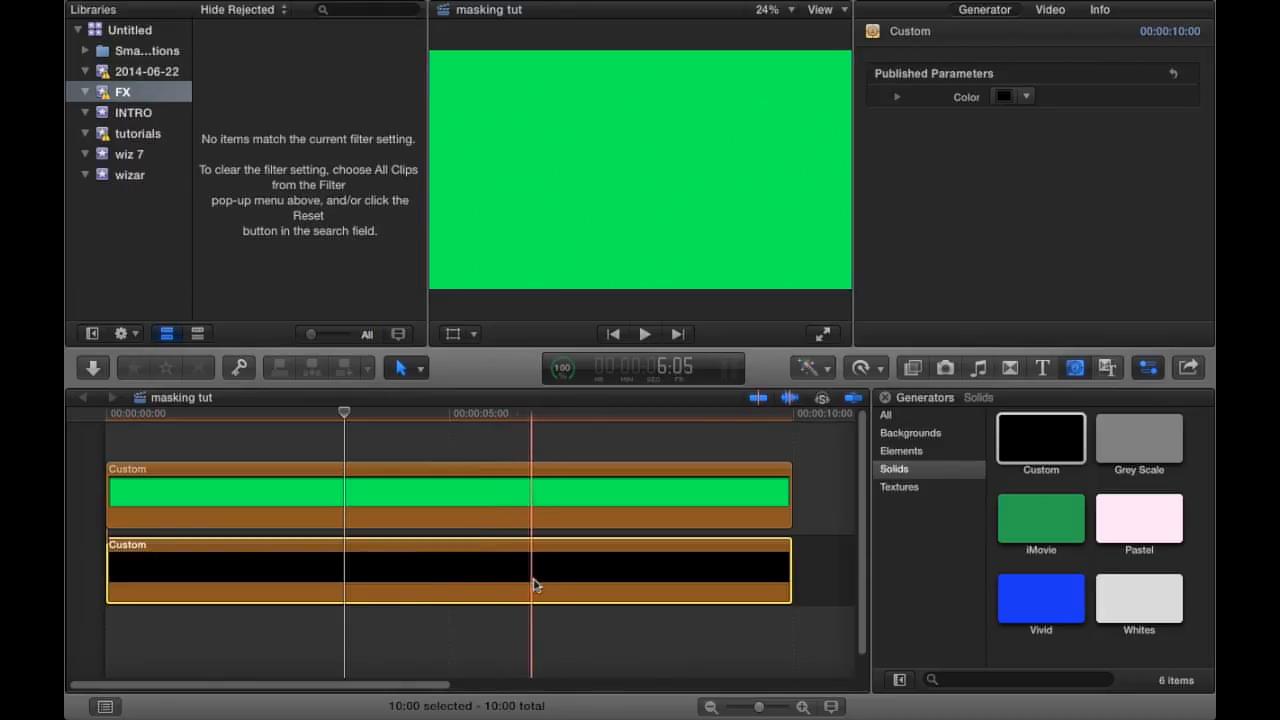
click(513, 486)
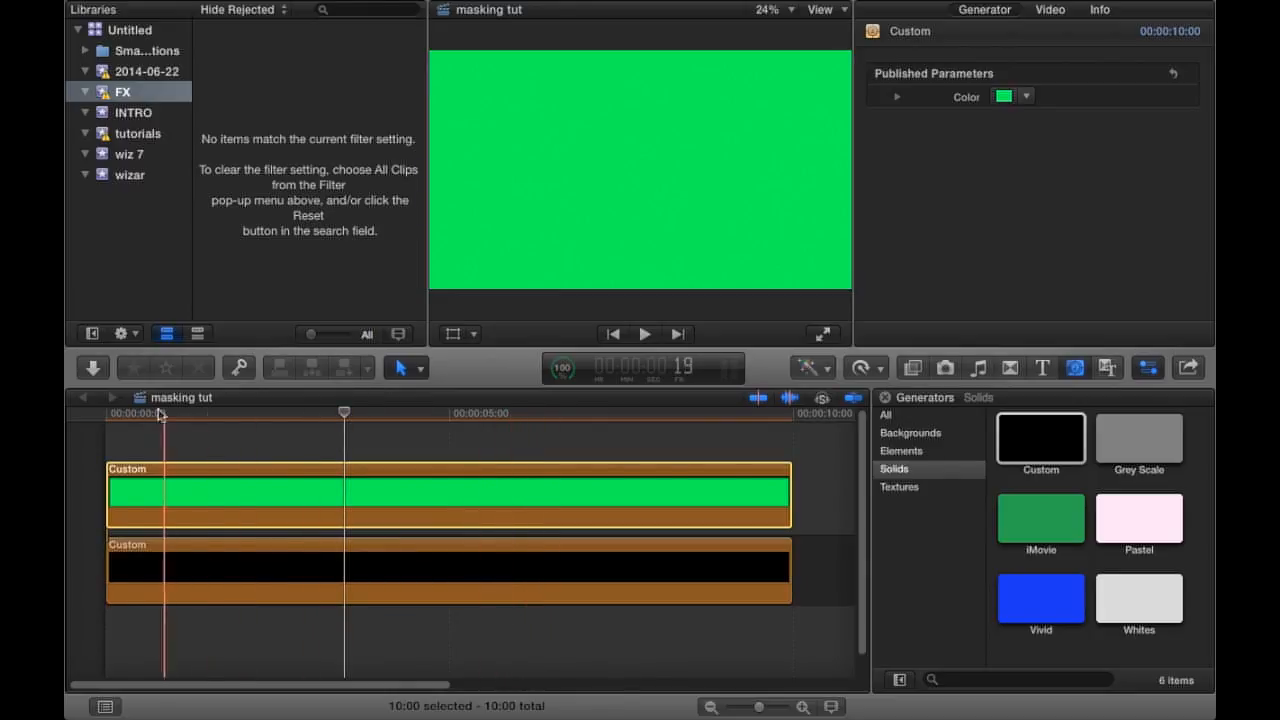
click(138, 440)
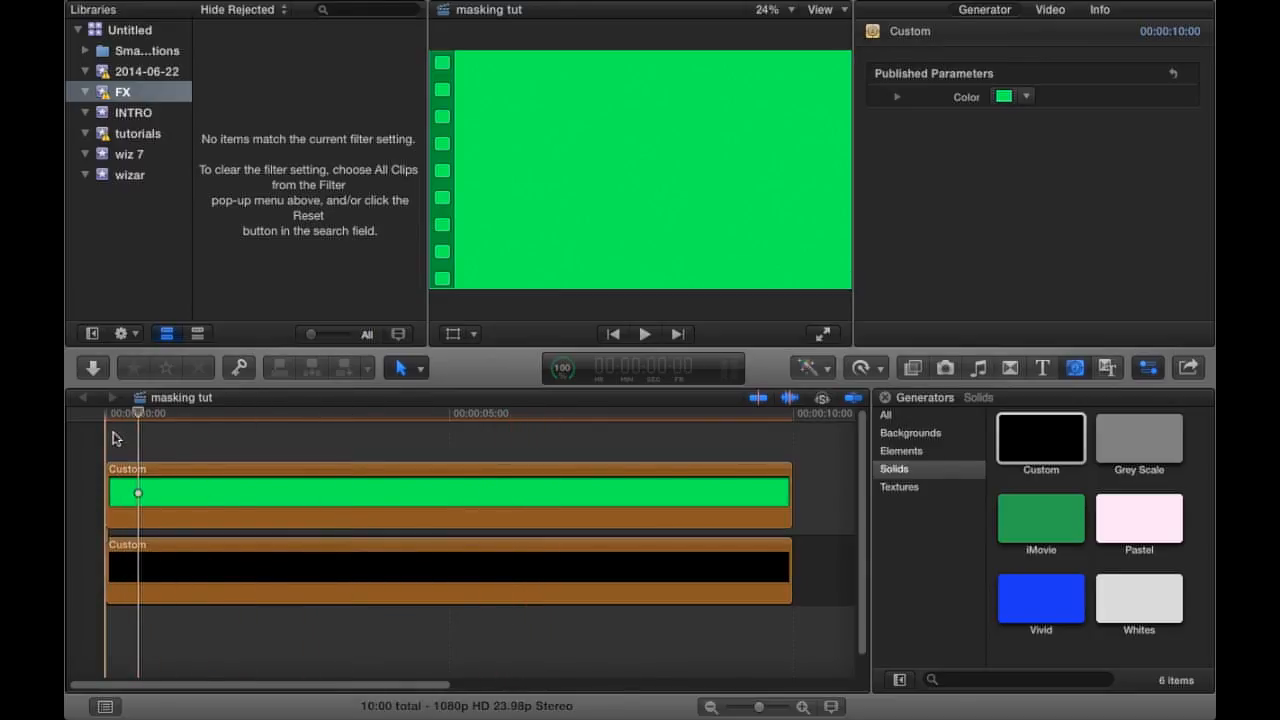
click(112, 434)
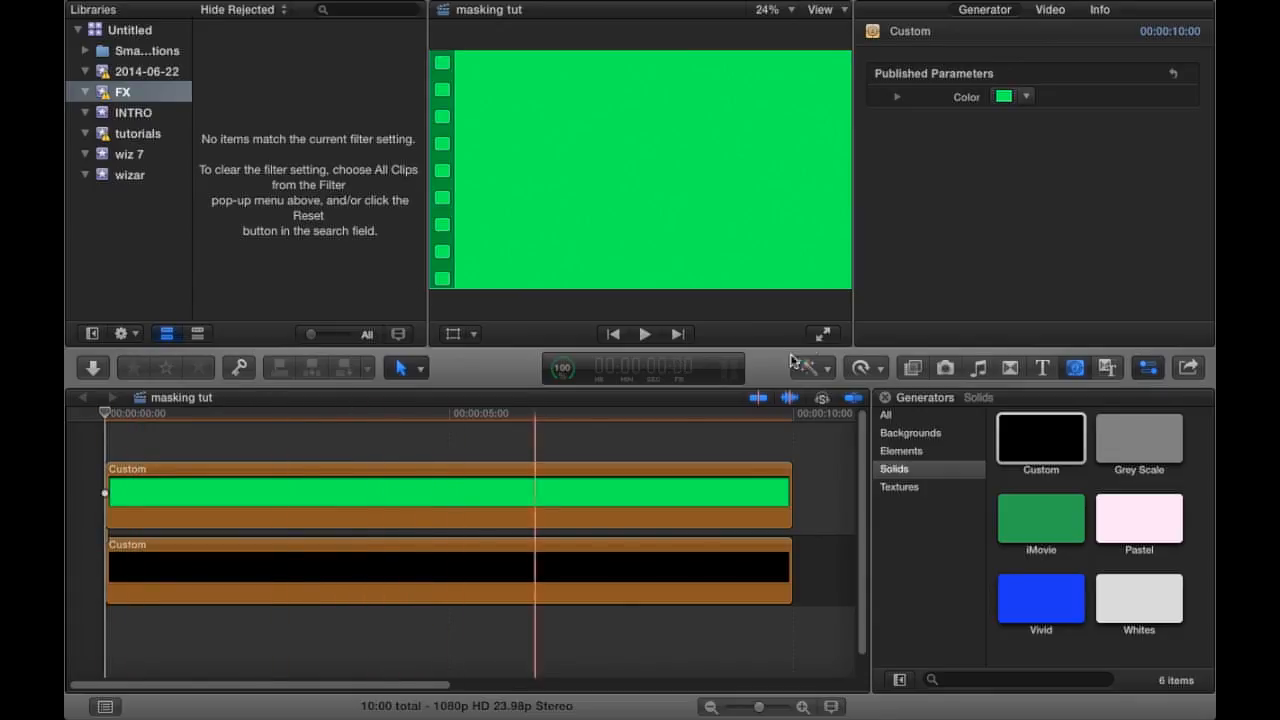
Apply the Draw Mask effect from the Masks category to the green solid in the timeline.
click(916, 367)
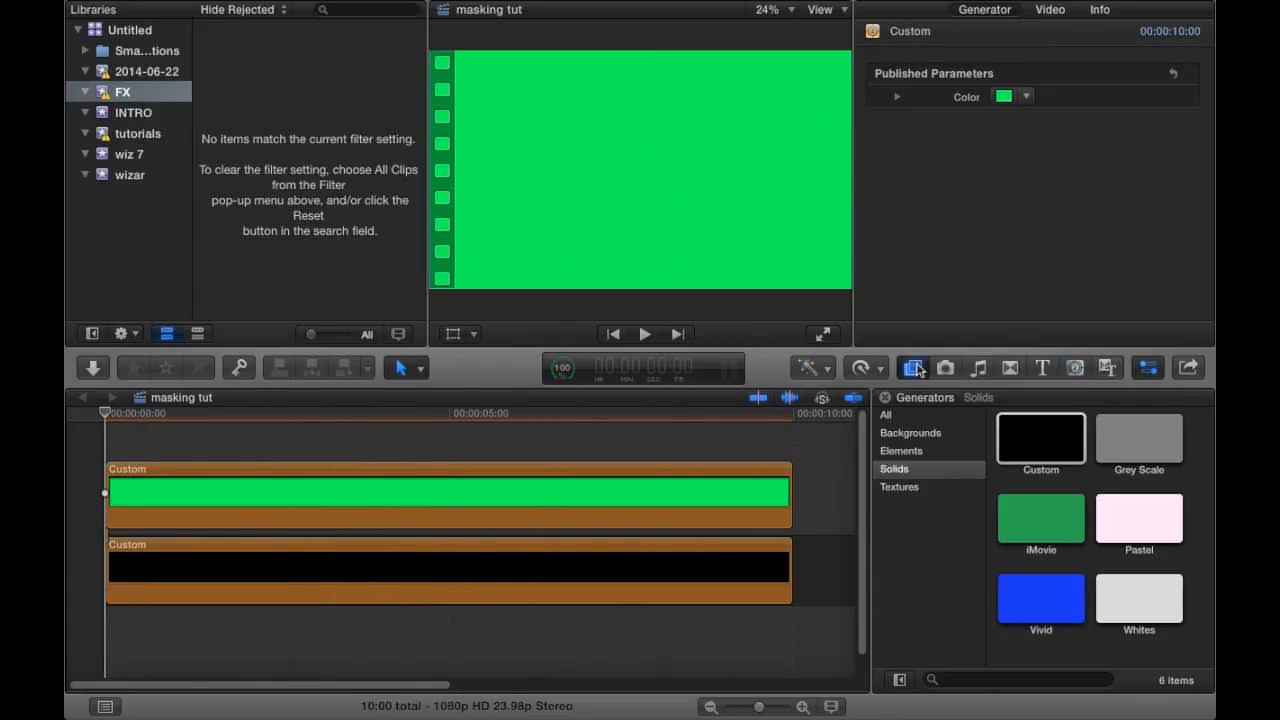
click(924, 475)
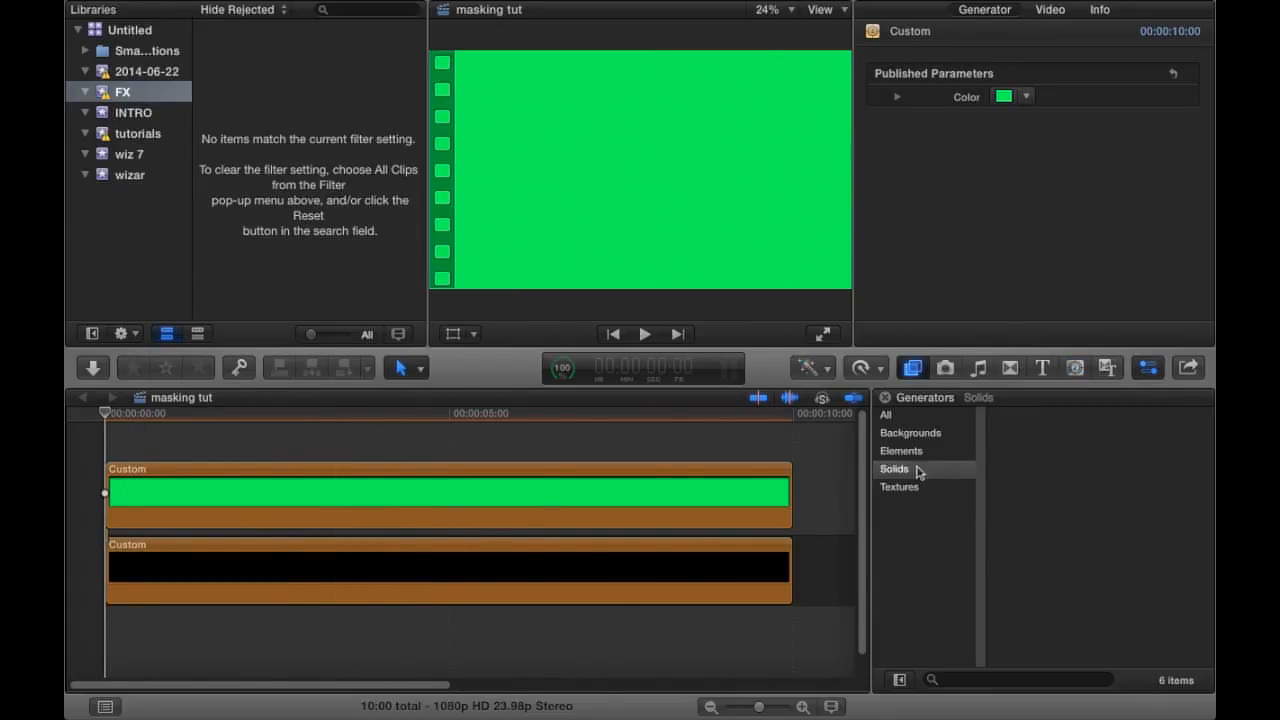
key(super+5)
scroll(910, 570, down, 3)
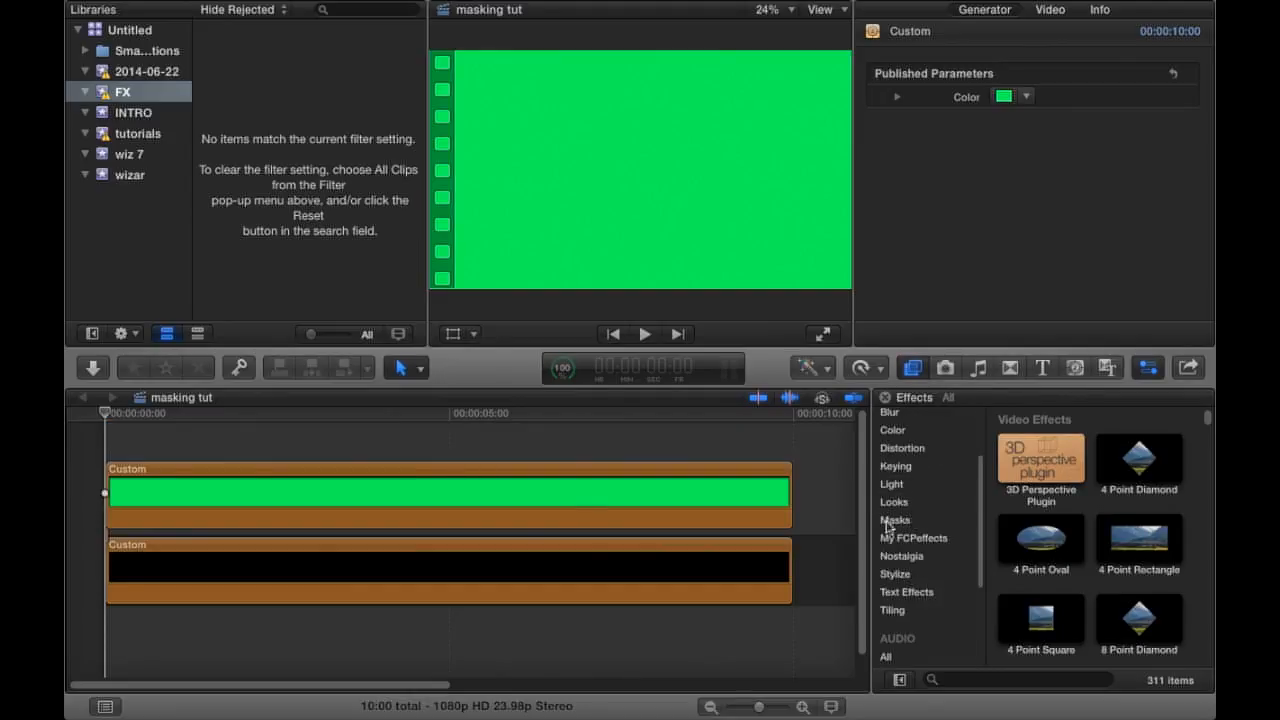
click(893, 520)
mouse_move(1041, 457)
mouse_down()
mouse_move(720, 518)
mouse_move(666, 506)
mouse_up()
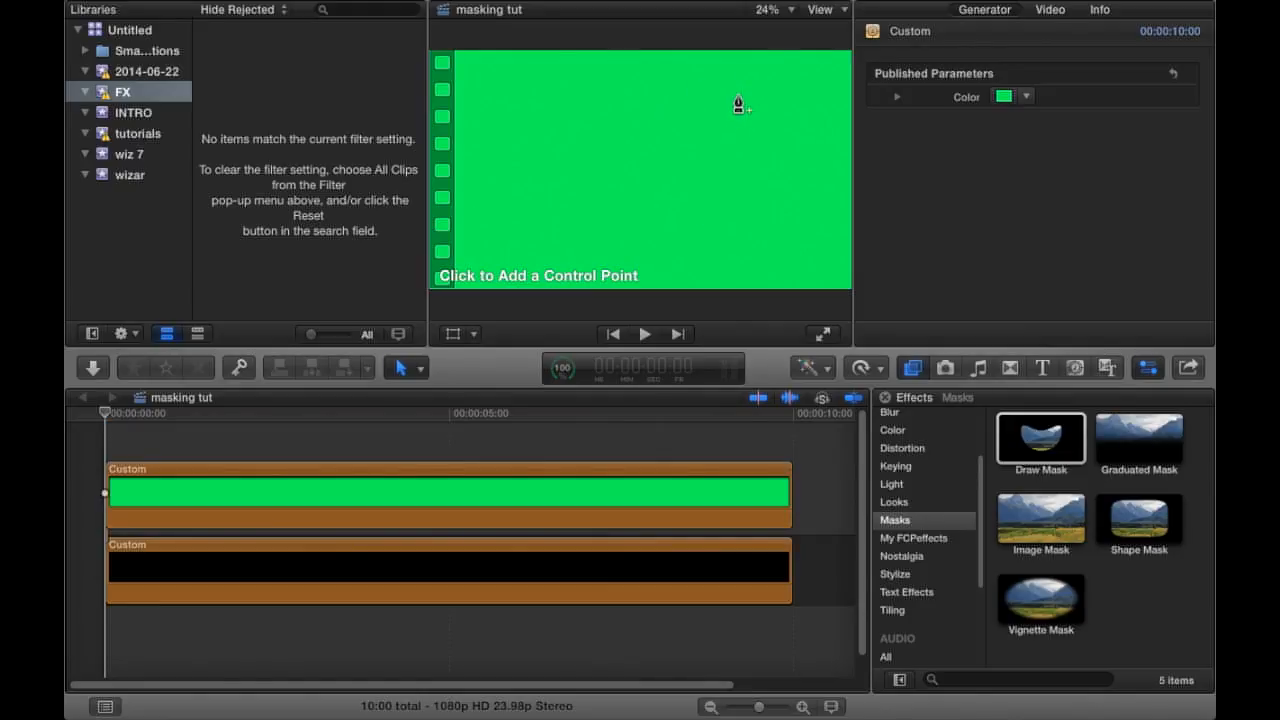
Draw a closed, irregular 17-point mask with straight edges over the right half of the green solid.
click(758, 82)
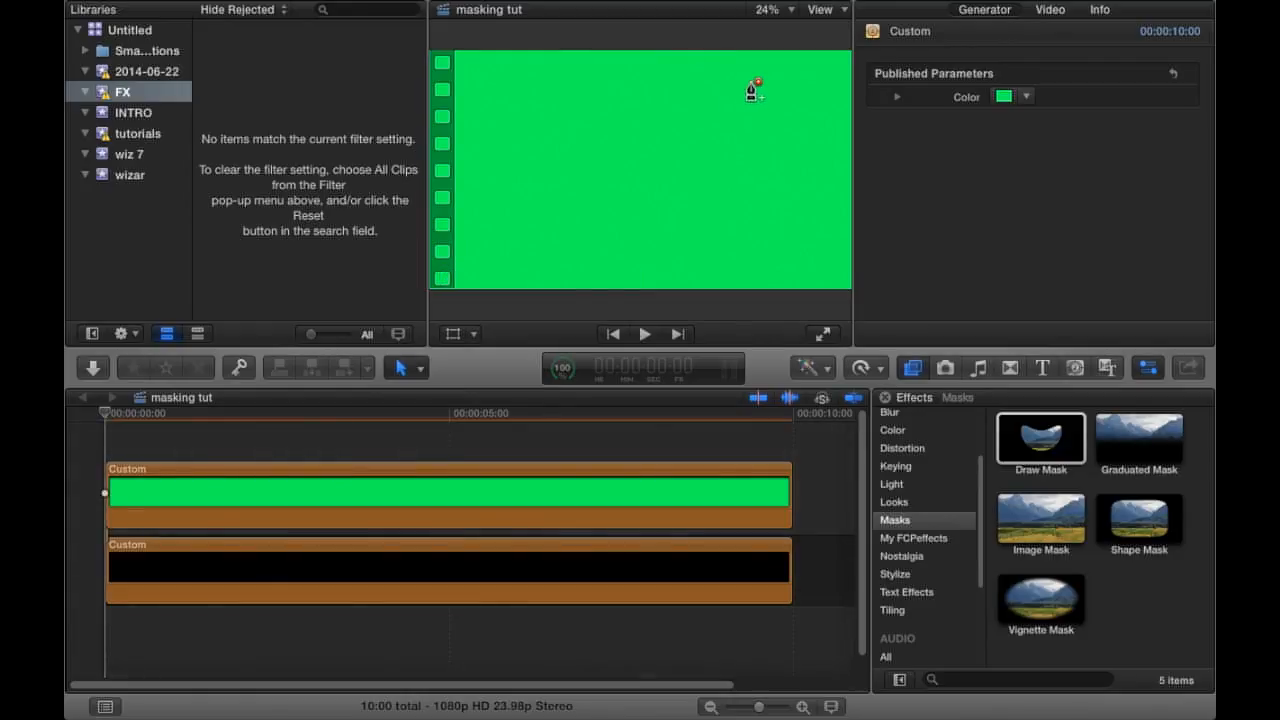
click(679, 80)
click(677, 128)
click(584, 131)
click(590, 190)
click(649, 196)
click(694, 167)
click(743, 197)
click(785, 217)
click(806, 171)
click(774, 131)
click(723, 119)
click(725, 155)
click(711, 126)
click(722, 95)
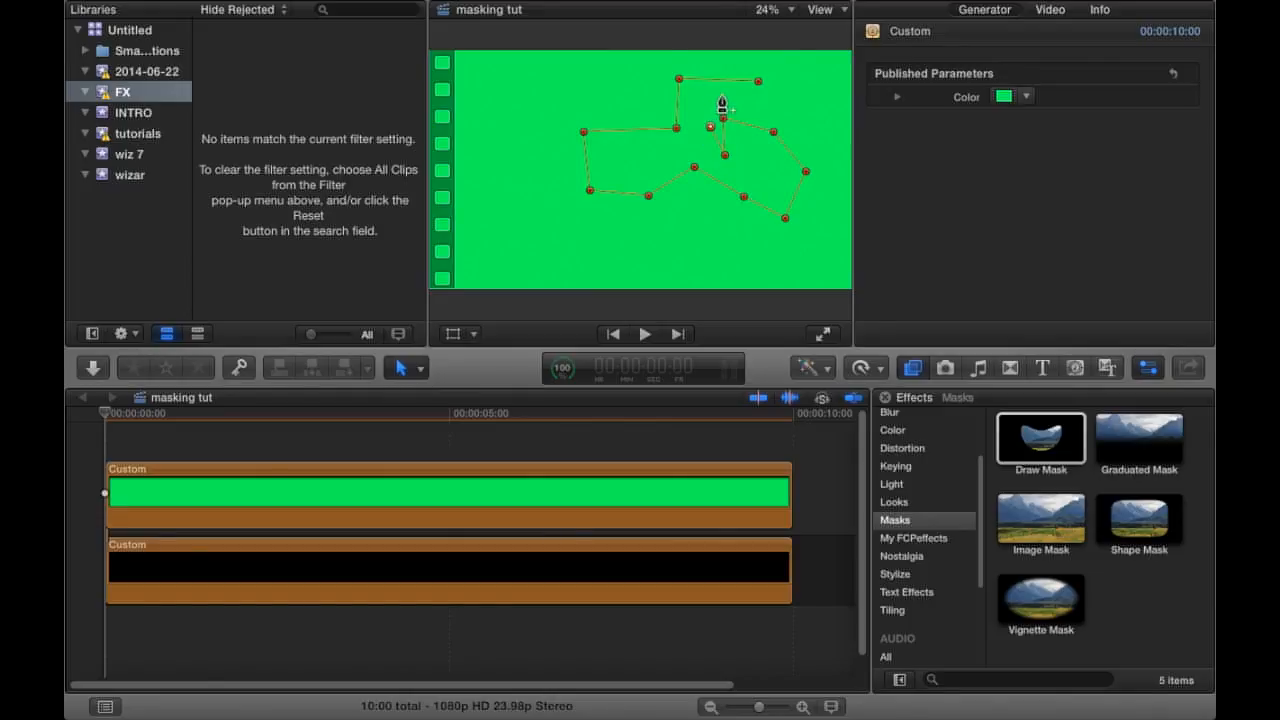
click(791, 110)
click(824, 89)
click(758, 81)
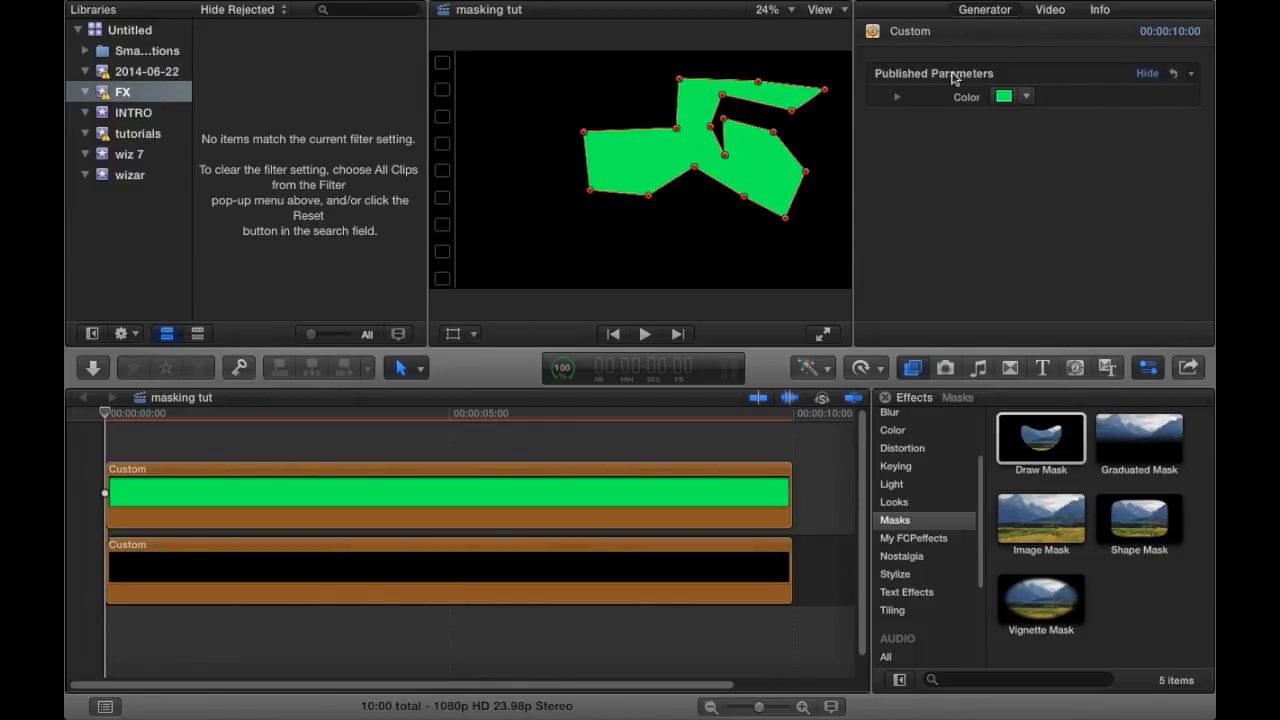
Expand the Draw Mask parameters in the green solid's video properties.
click(1057, 5)
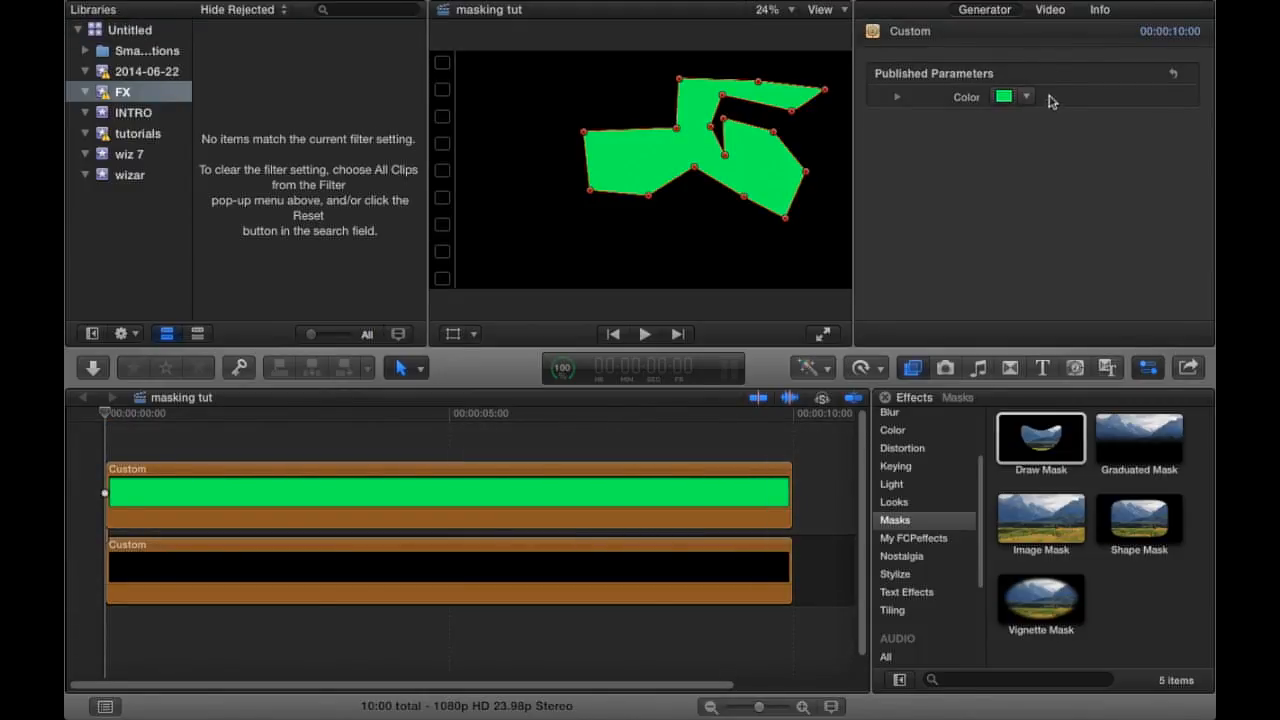
click(1051, 10)
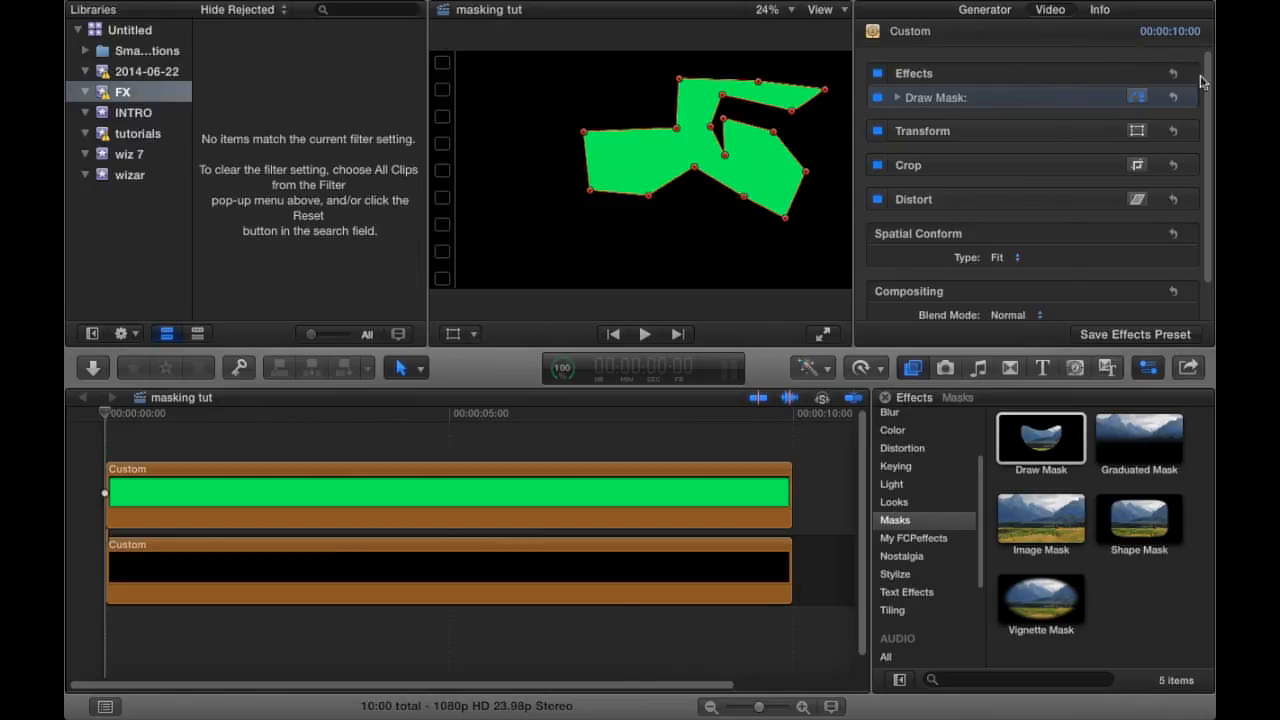
click(1148, 367)
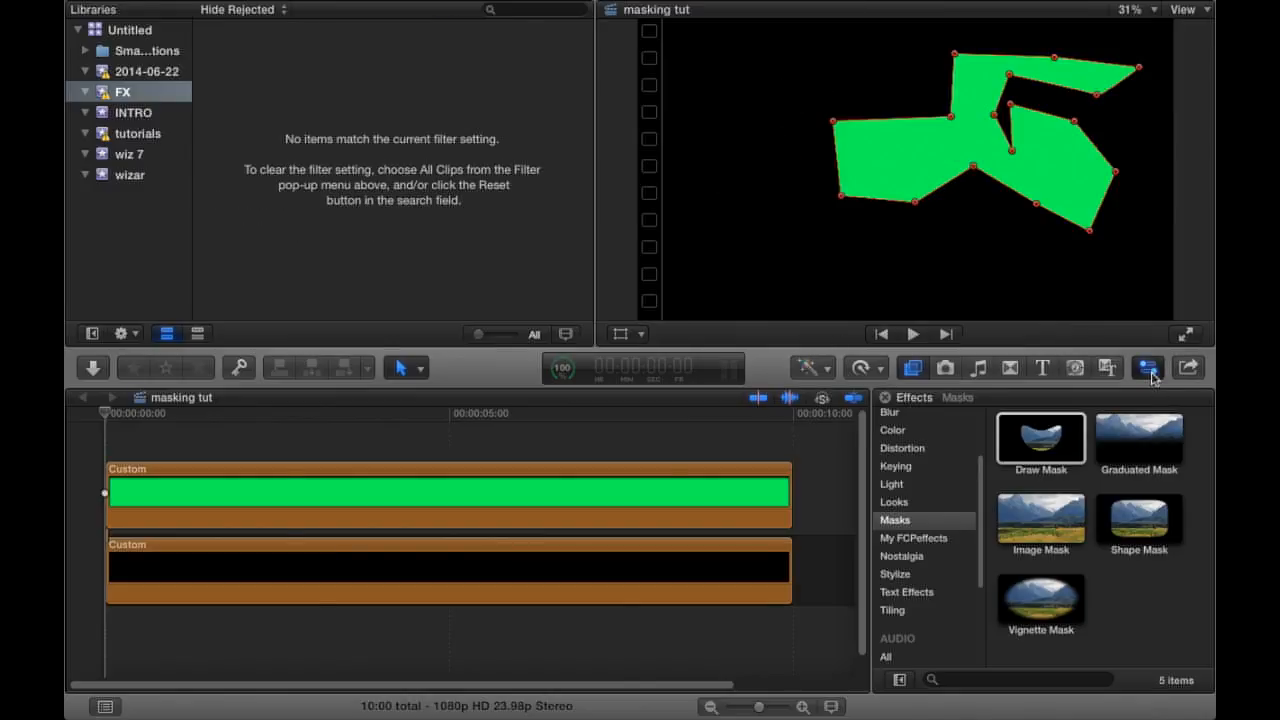
click(1148, 367)
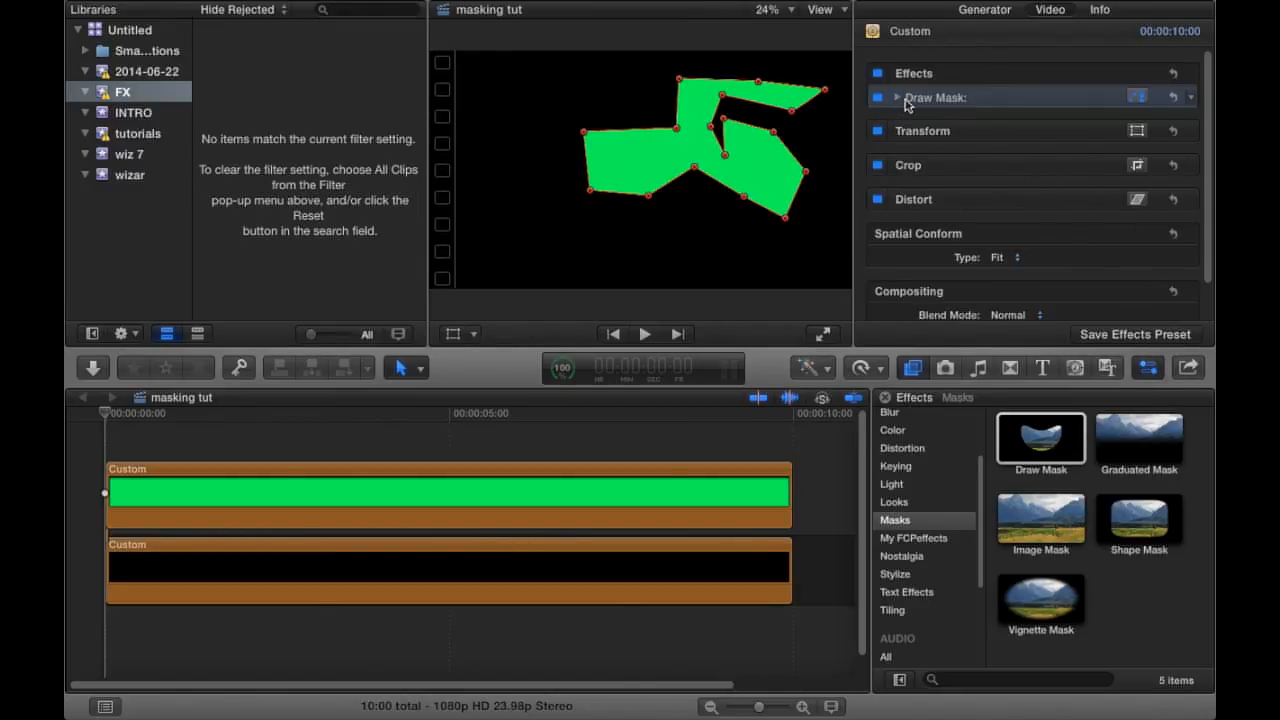
click(899, 98)
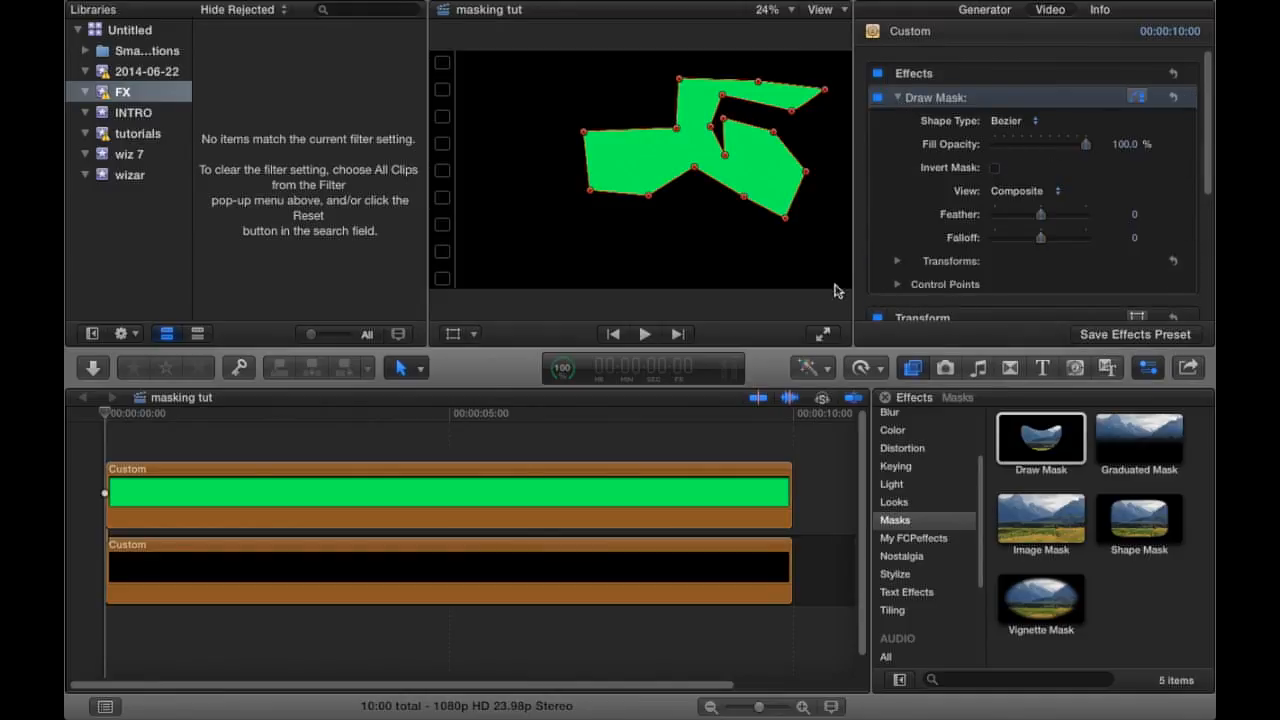
Try the Linear and B-Spline shape types on the drawn mask and return it to Bezier.
click(1025, 133)
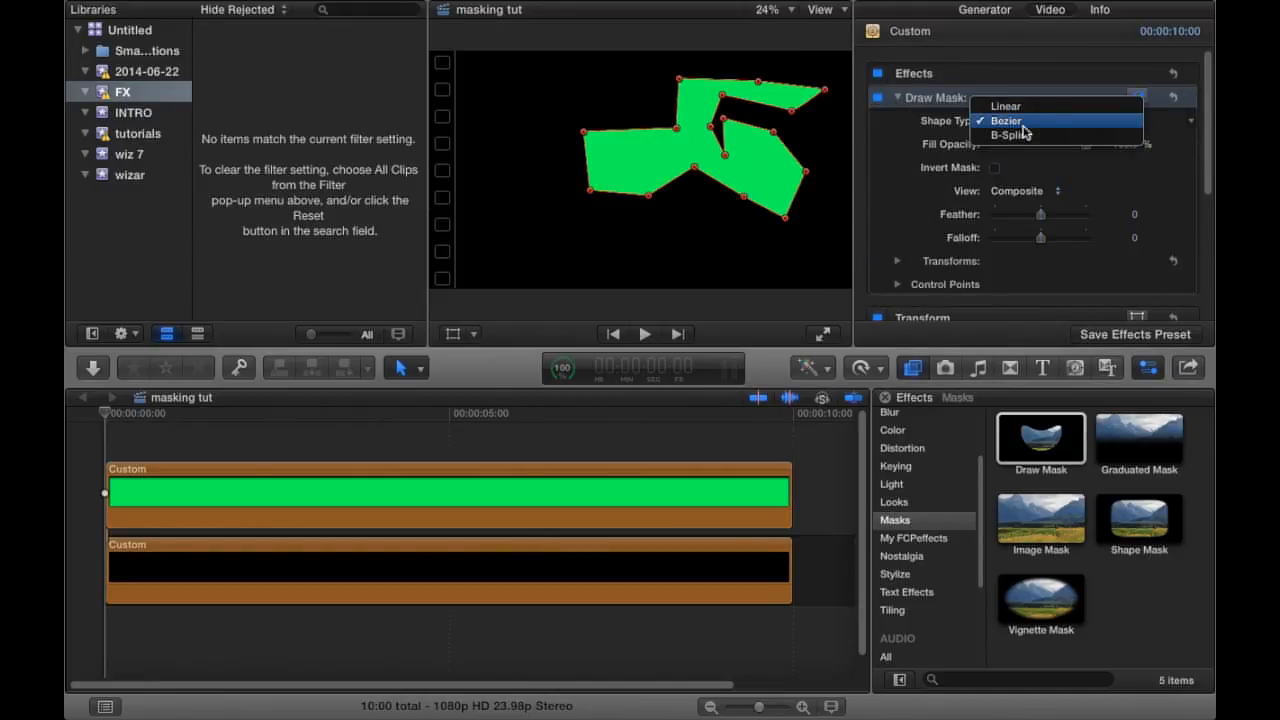
click(1025, 106)
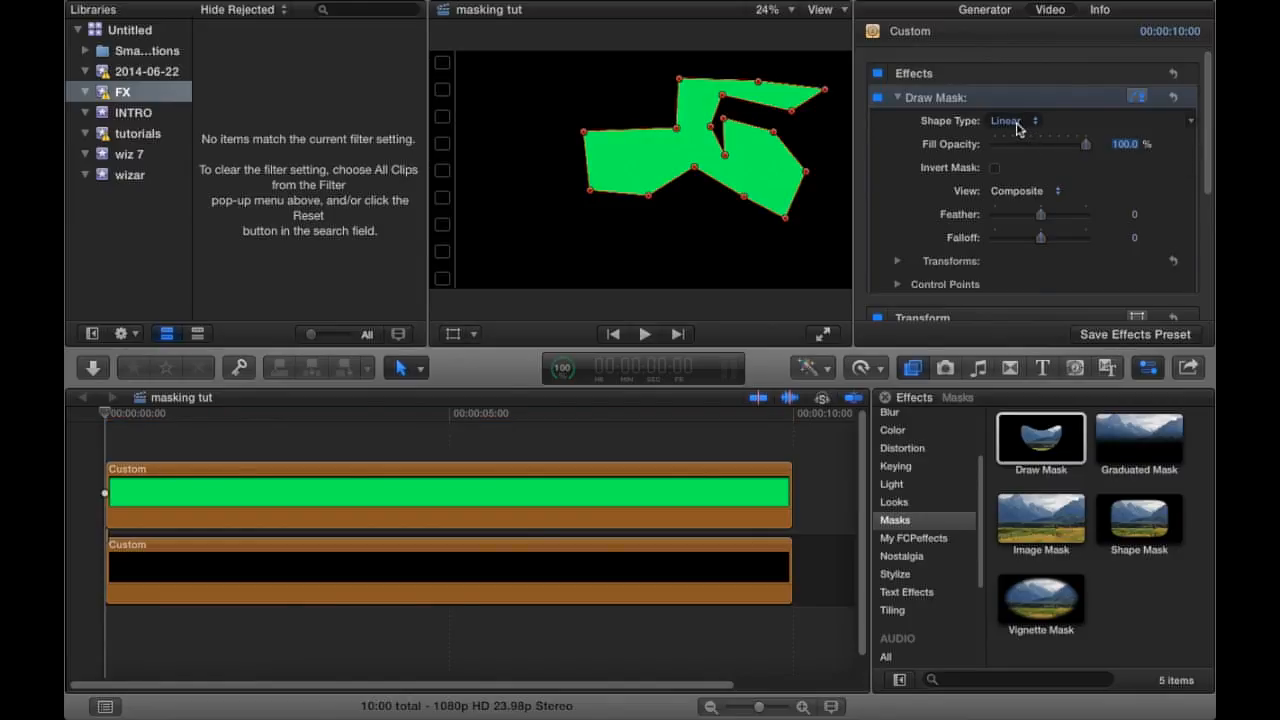
click(1013, 122)
click(1010, 151)
click(1010, 121)
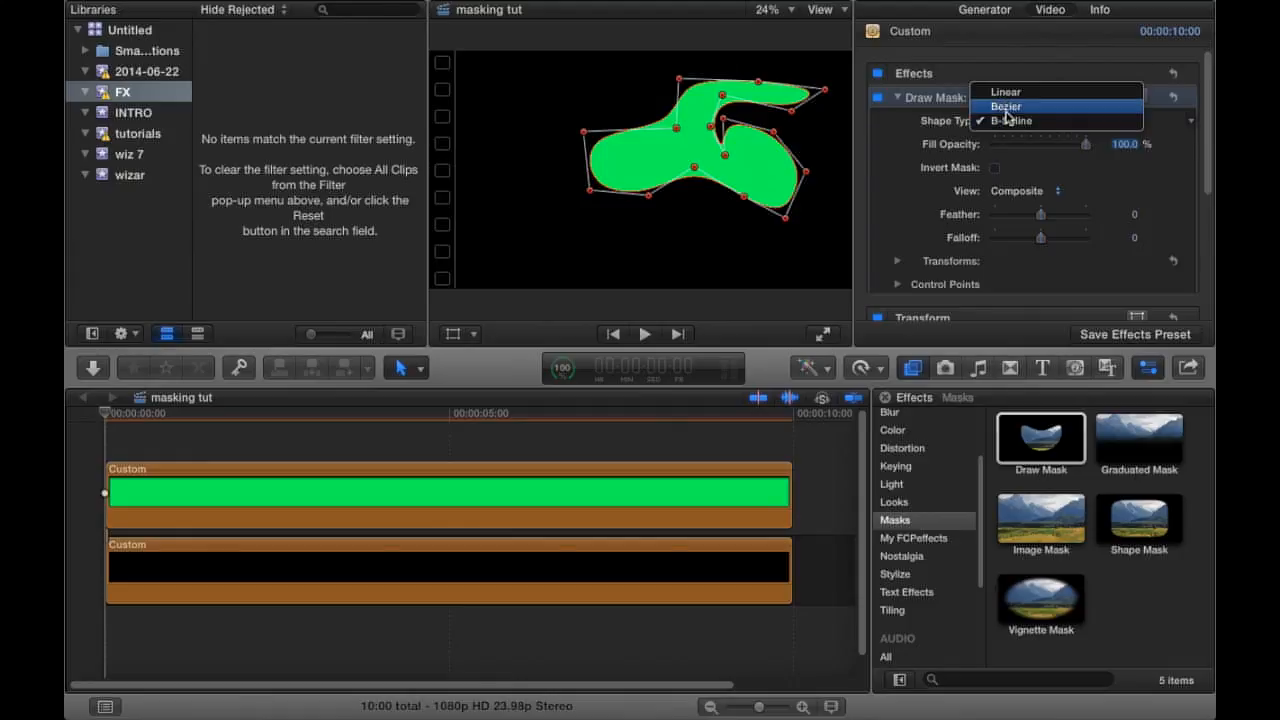
click(1007, 107)
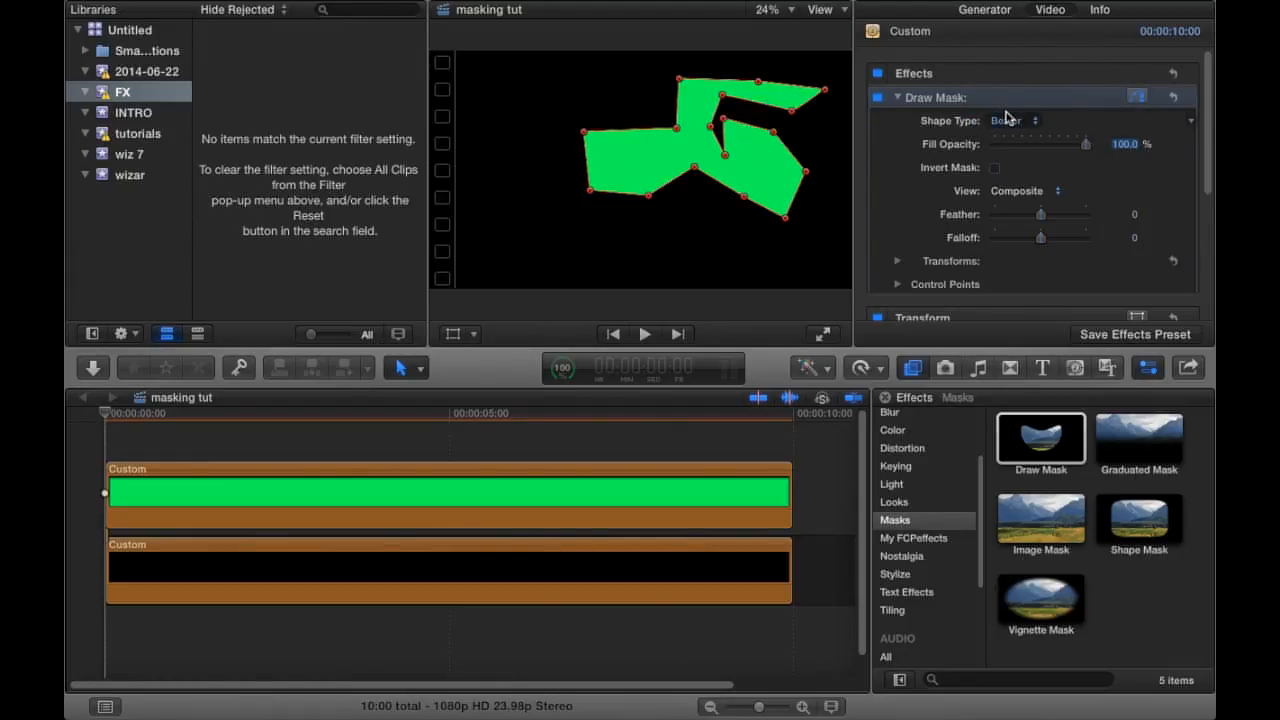
Switch the mask's shape type to B-Spline once more and set it back to Bezier.
click(1008, 121)
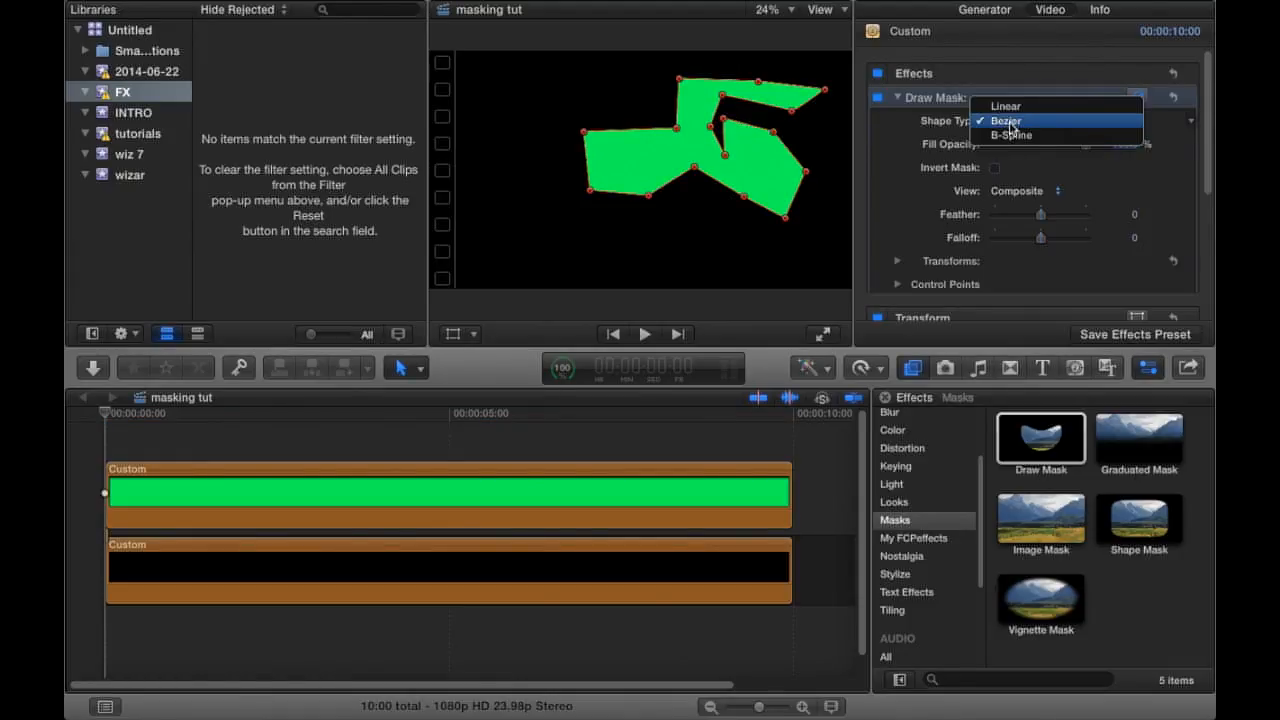
click(1023, 123)
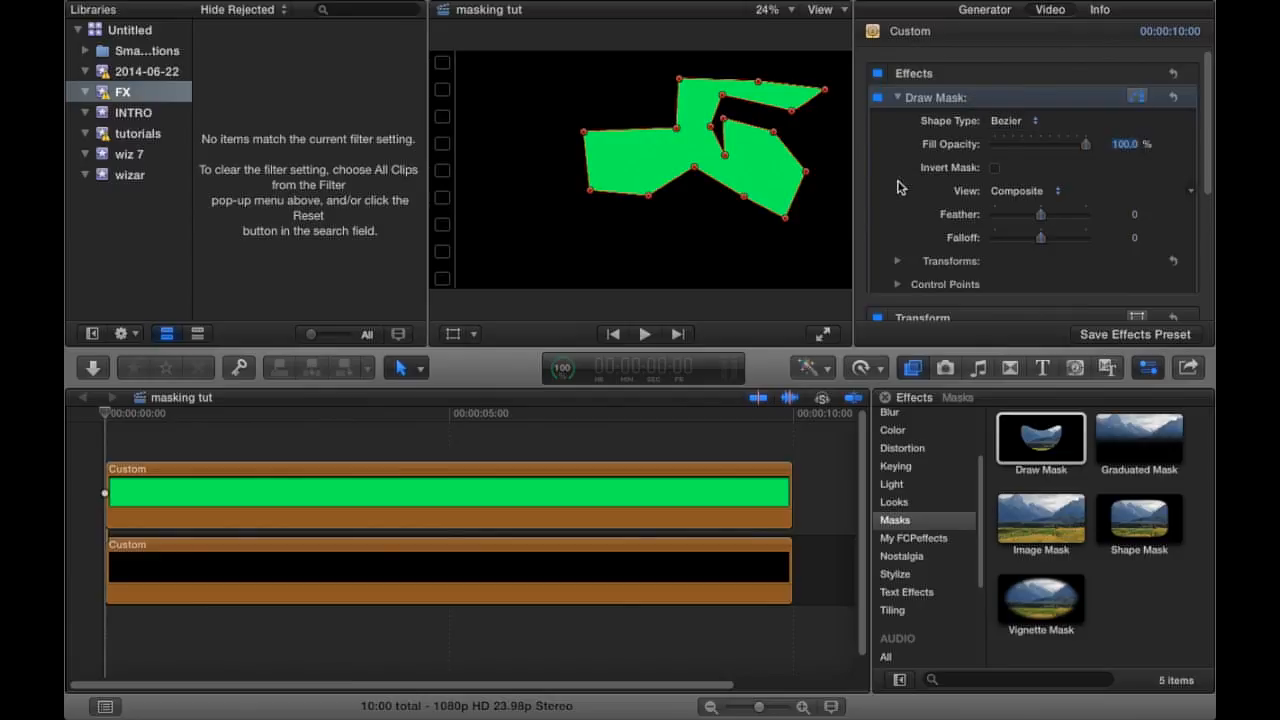
click(1015, 121)
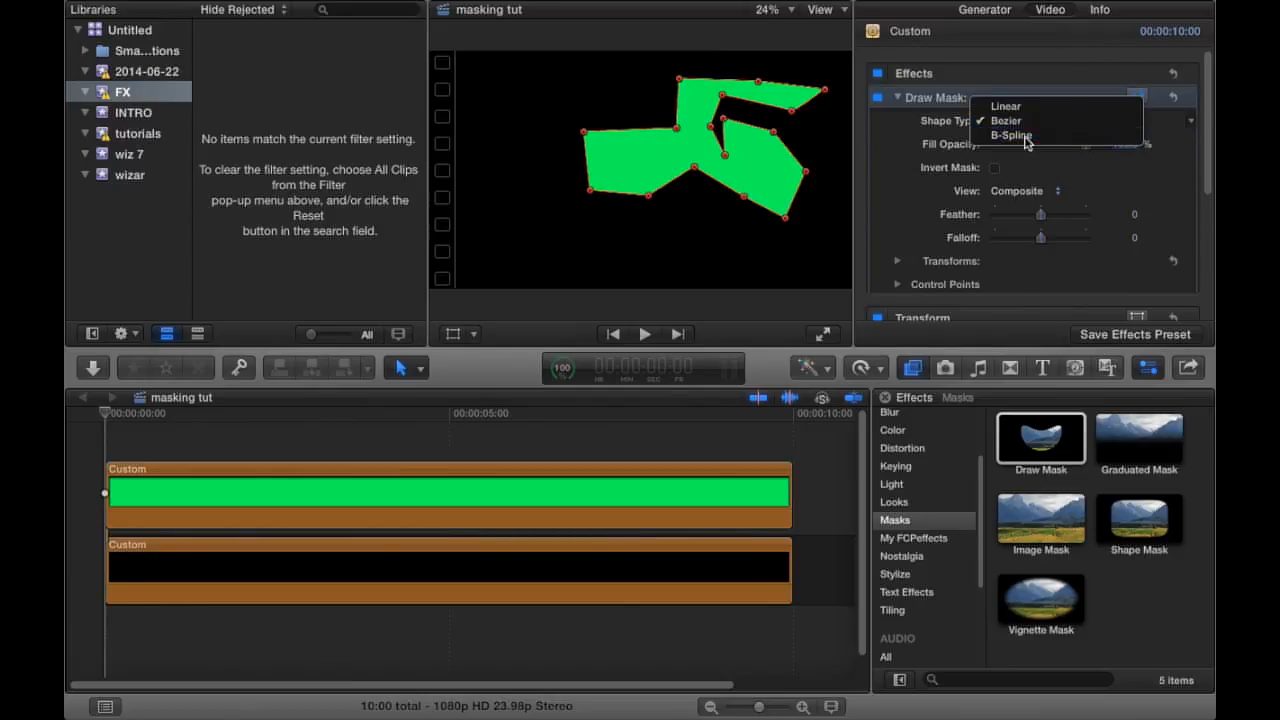
click(1026, 140)
click(1014, 124)
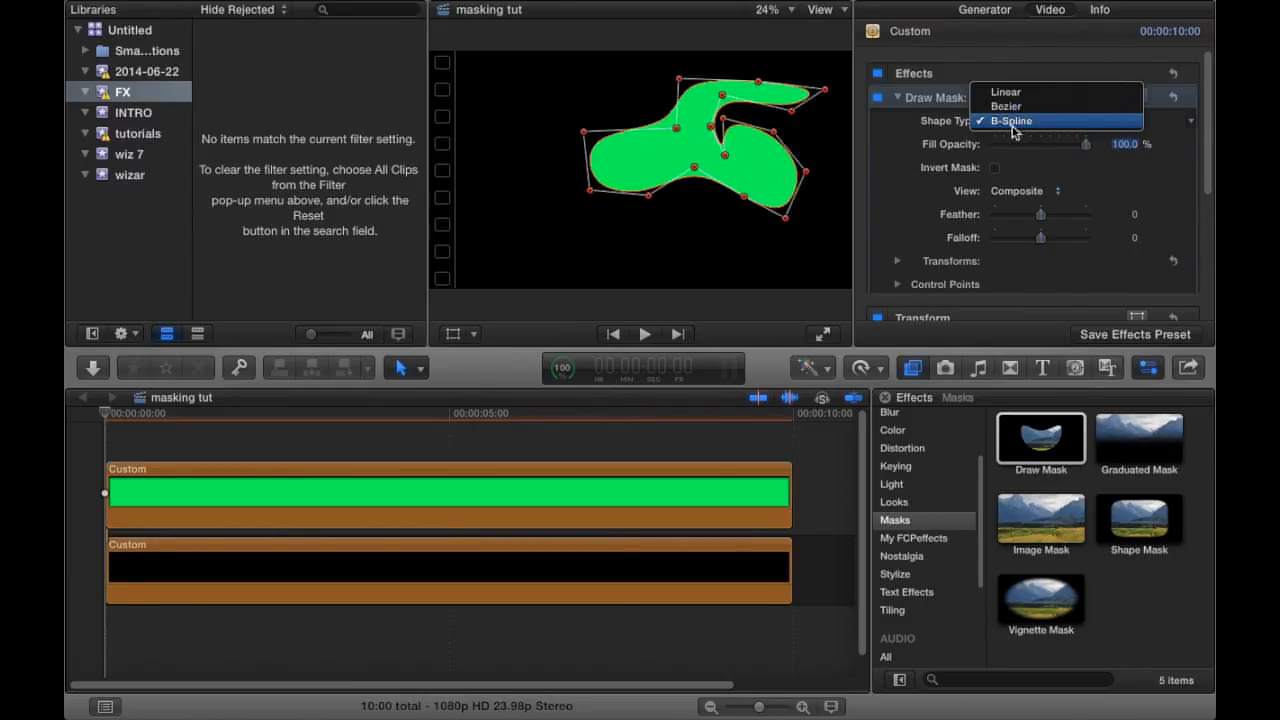
click(1027, 106)
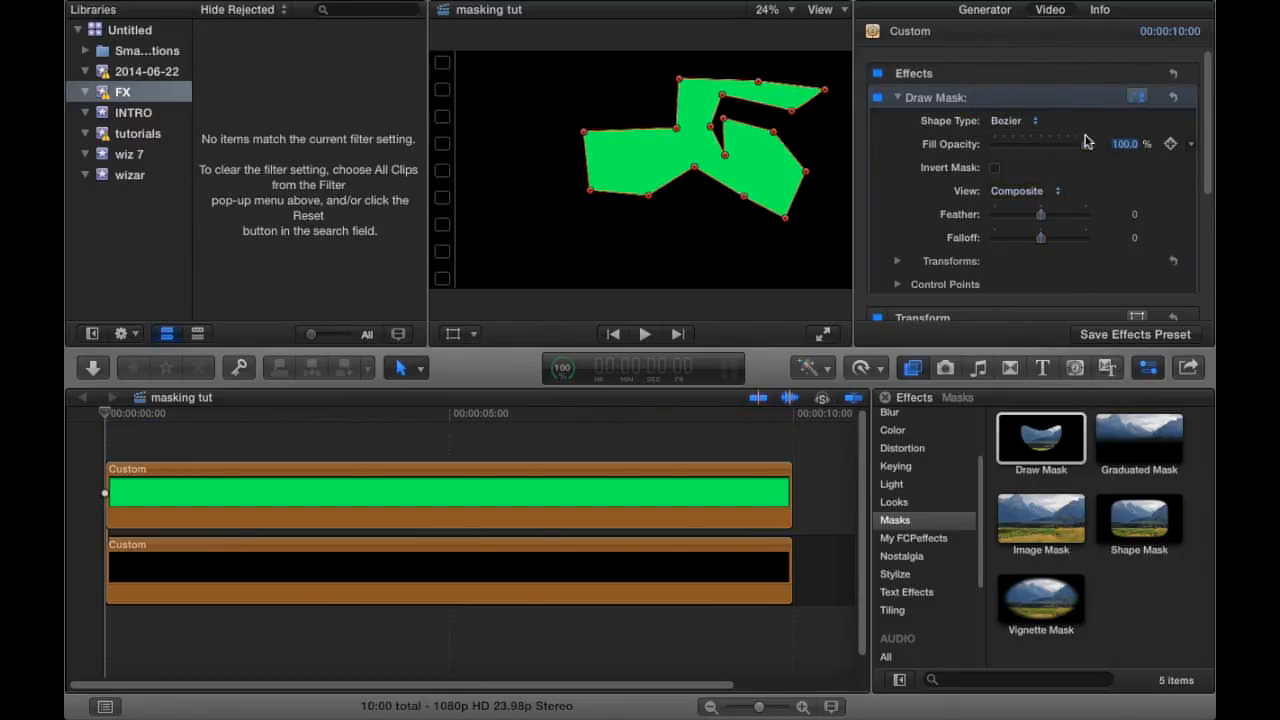
Try adjusting the mask's Fill Opacity, keep it at 100%, and turn Invert Mask on and off again.
drag(1086, 146, 1121, 130)
click(995, 168)
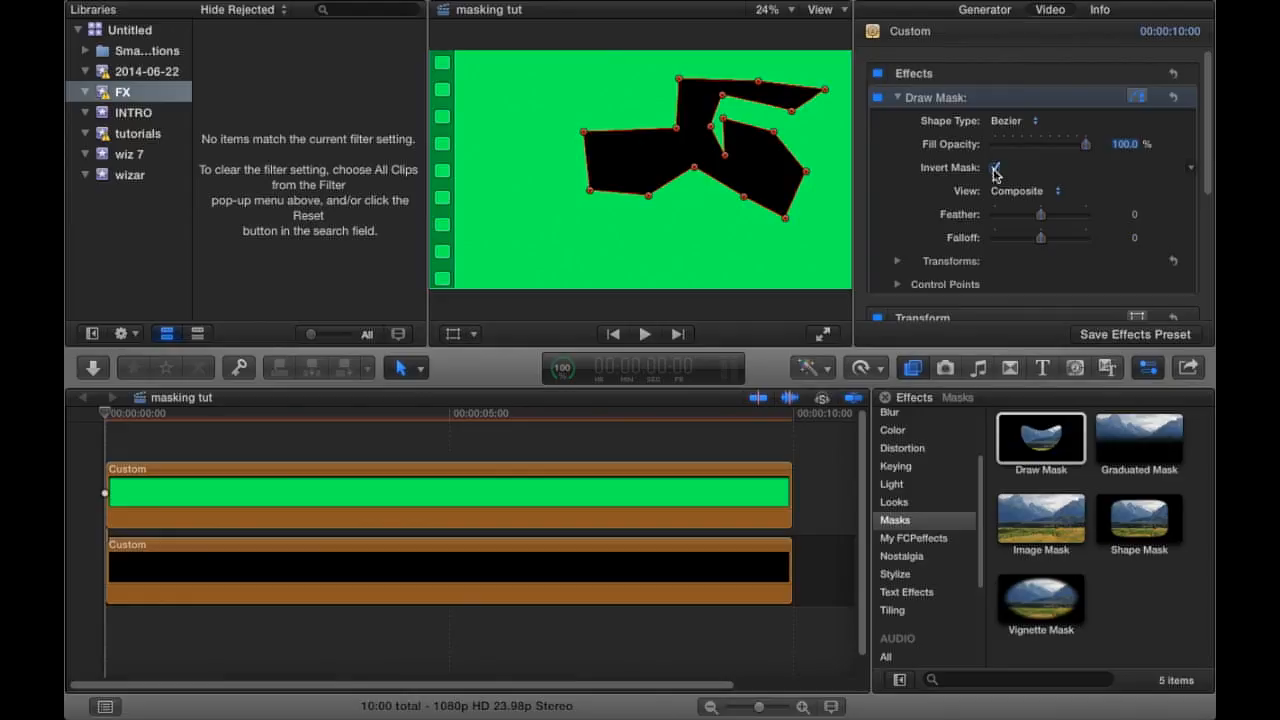
click(995, 168)
Switch the Draw Mask view to Original and return it to Composite.
click(1018, 190)
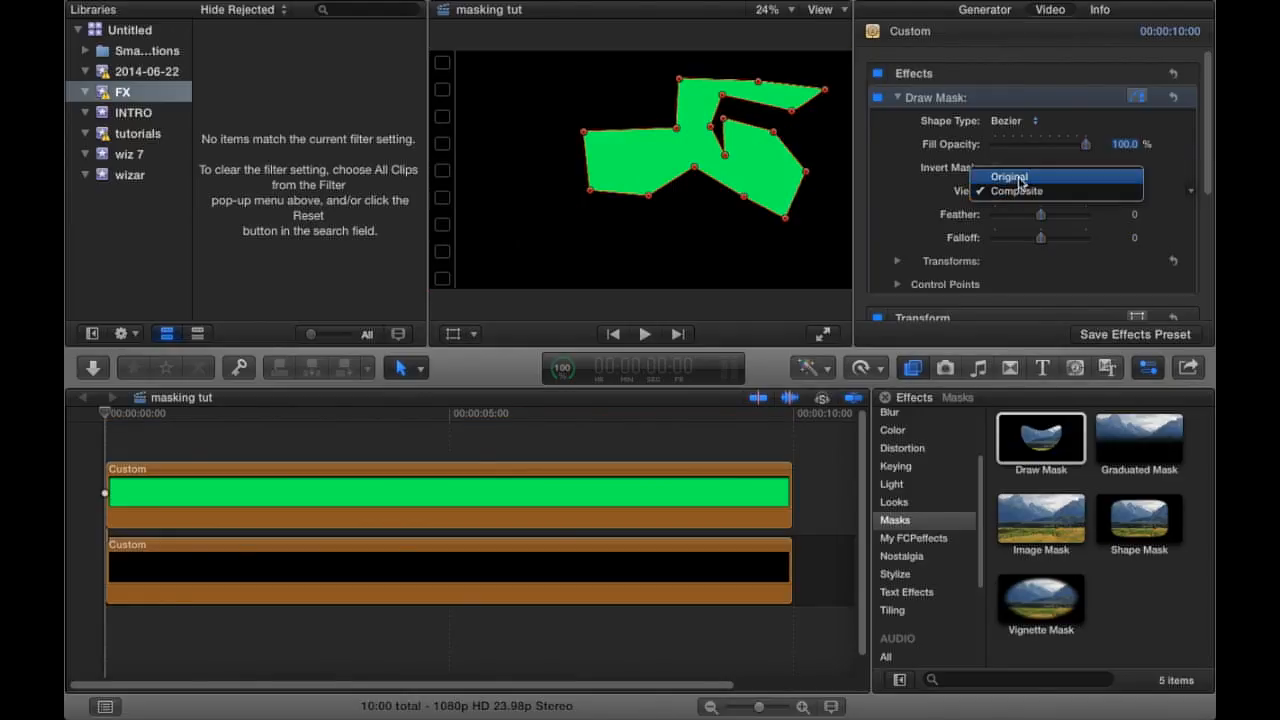
click(1021, 177)
click(1014, 191)
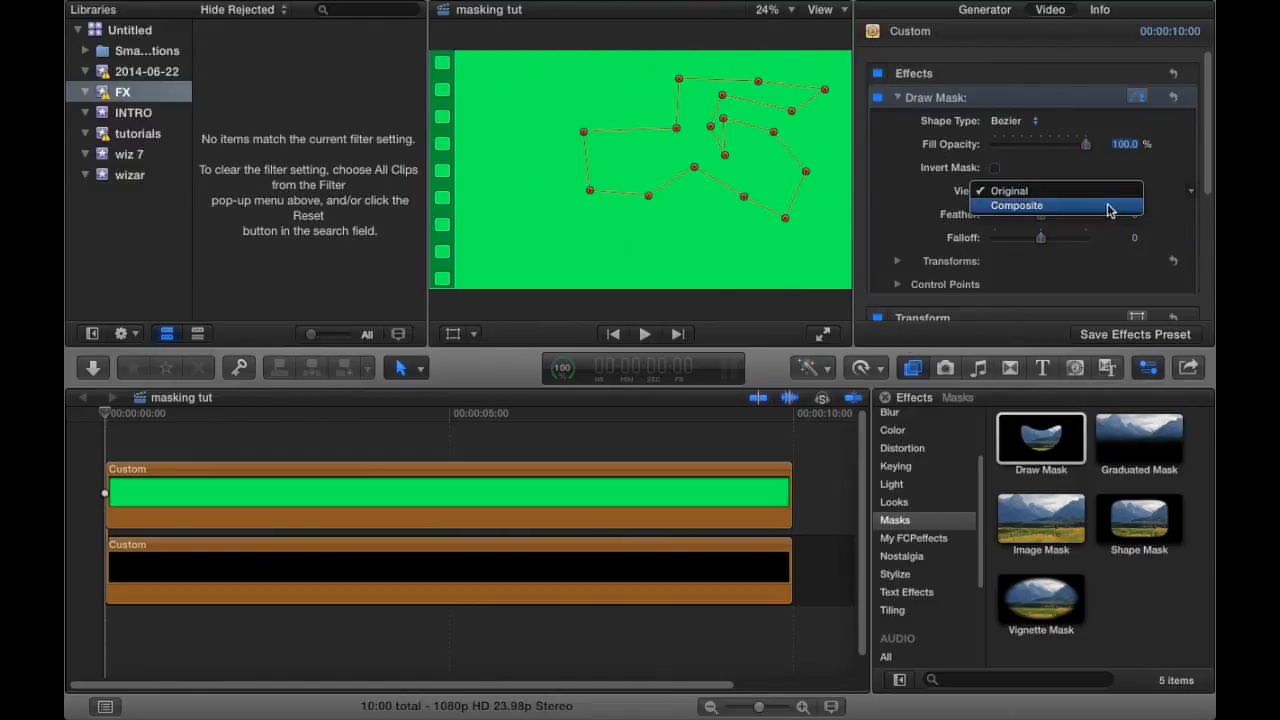
click(1015, 205)
Set the mask's Feather and Falloff to 2.0 each.
drag(1040, 211, 1042, 243)
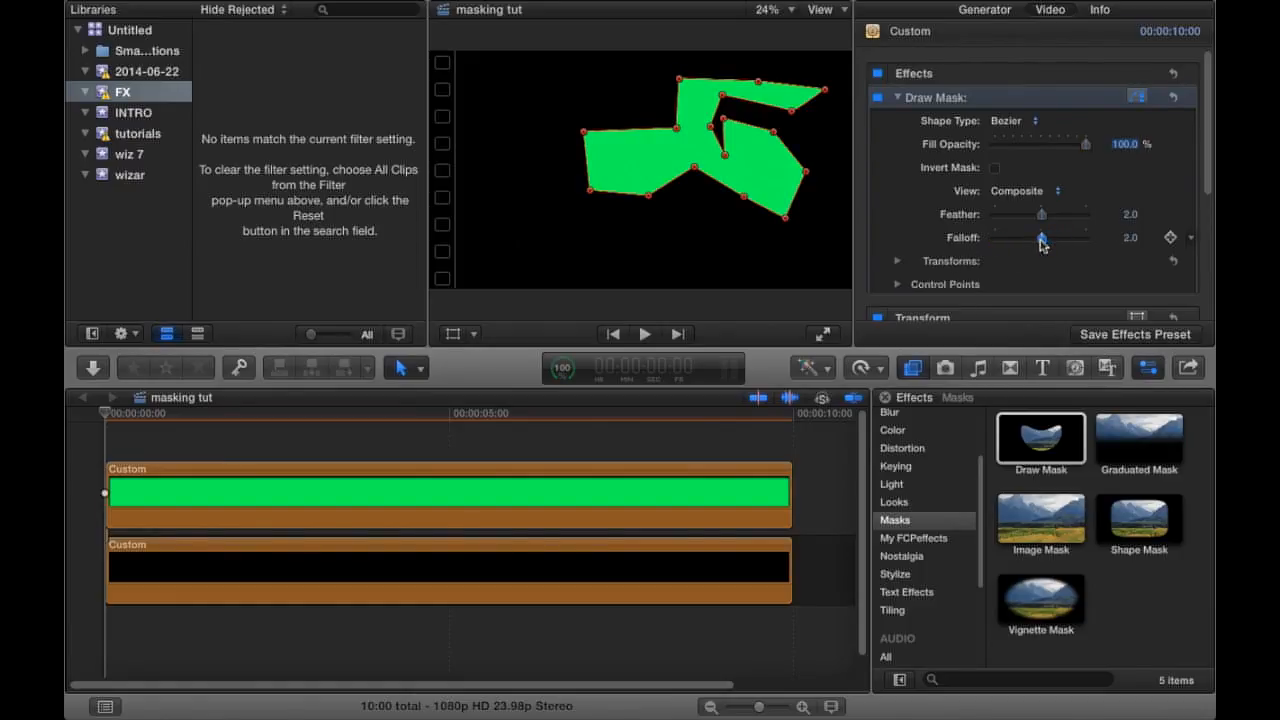
Examine the mask's Transforms settings and its list of control point coordinates, and collapse both groups.
scroll(1040, 248, down, 1)
click(897, 233)
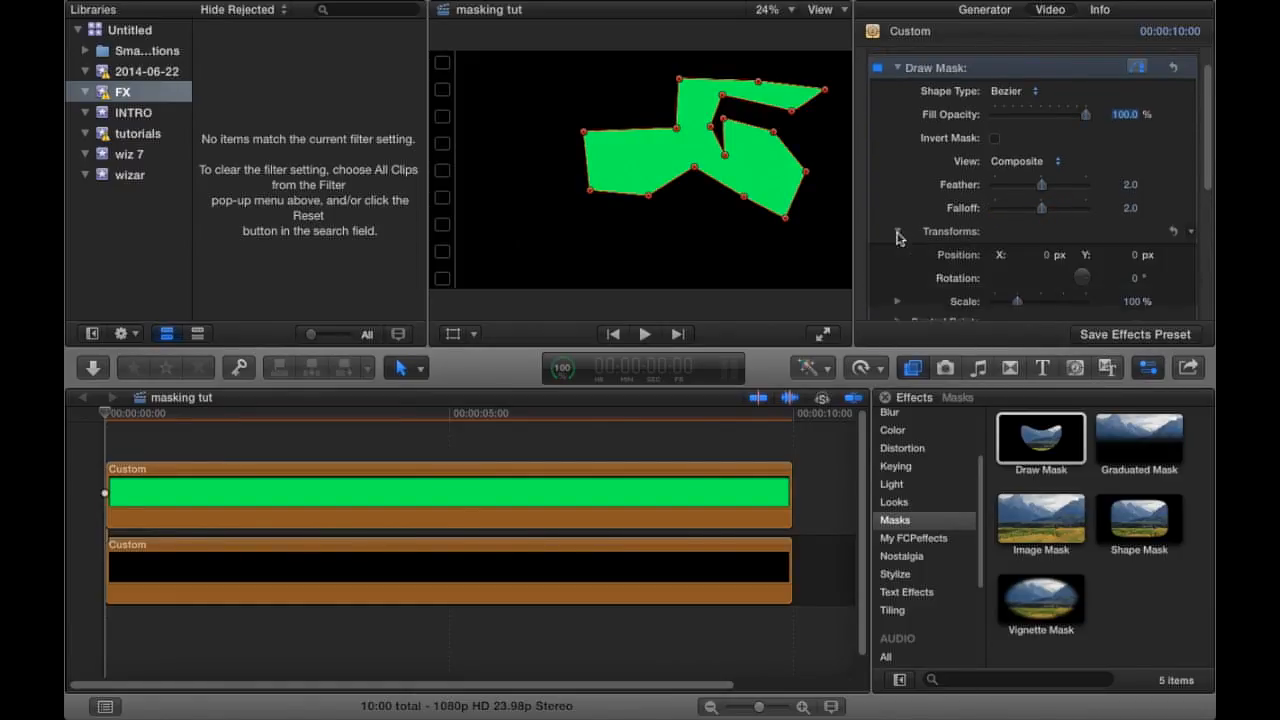
scroll(1000, 234, down, 1)
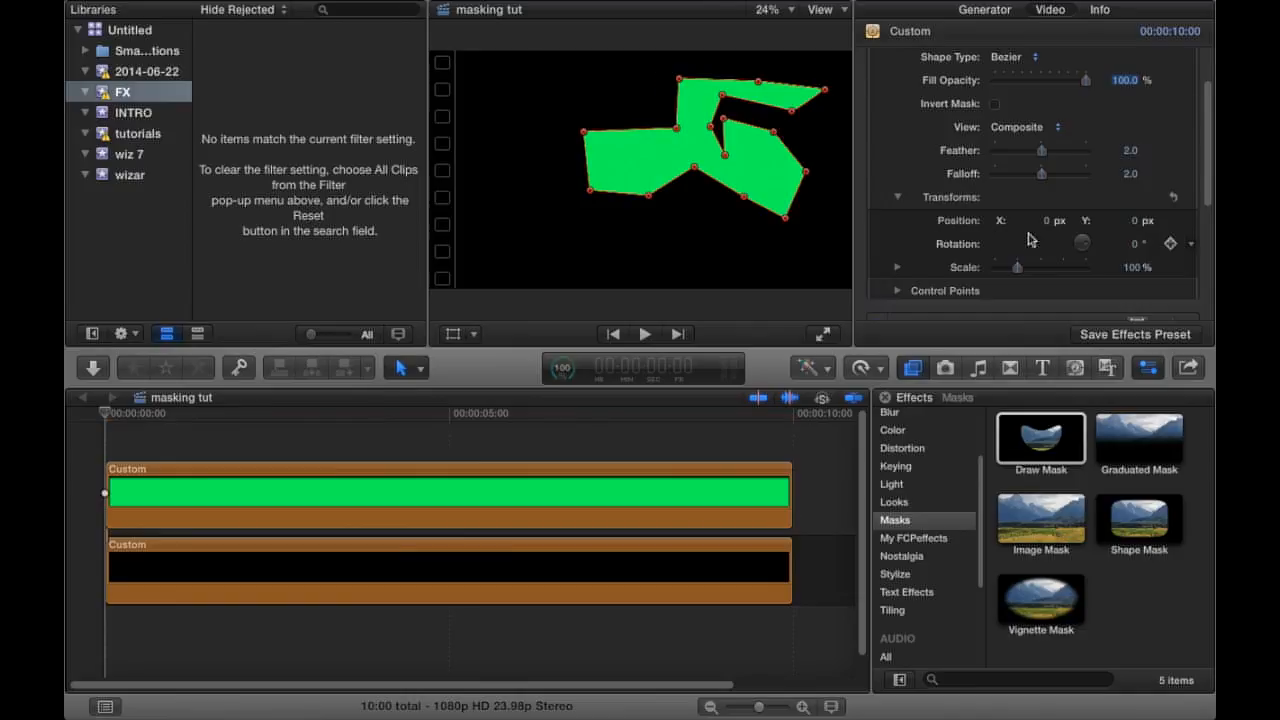
click(897, 290)
scroll(1033, 228, down, 3)
scroll(1033, 228, down, 7)
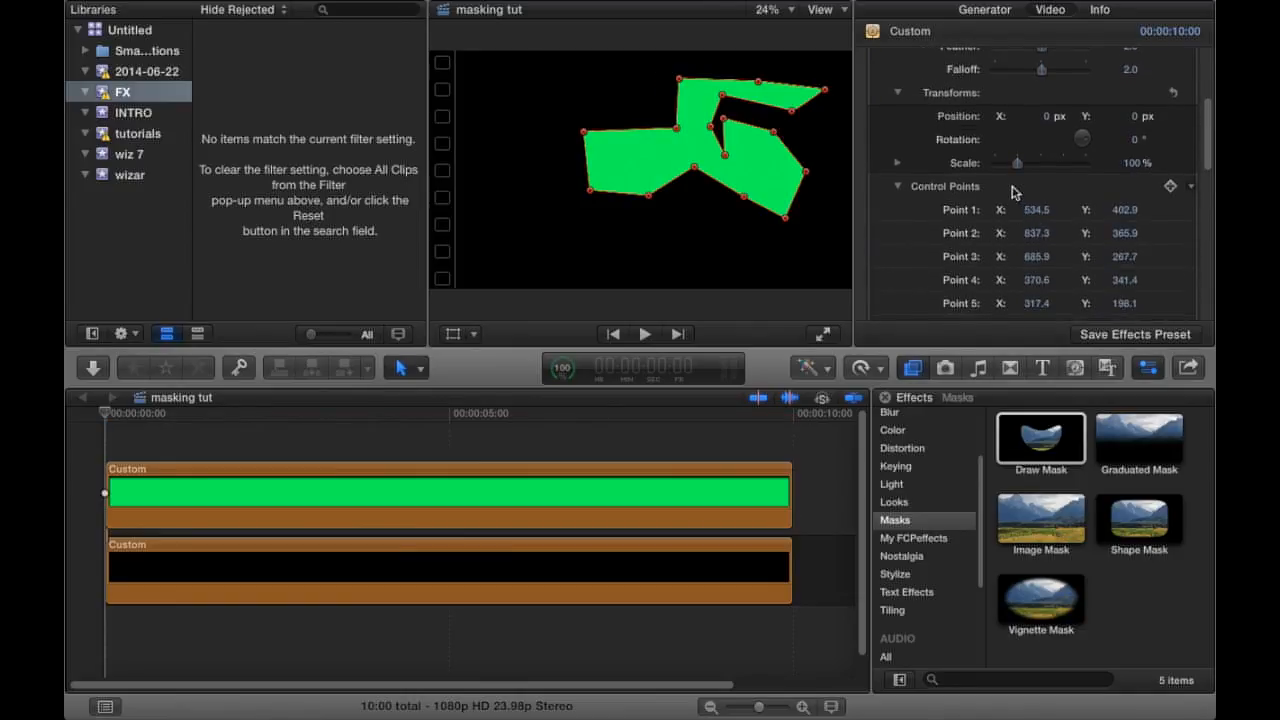
scroll(1013, 200, down, 5)
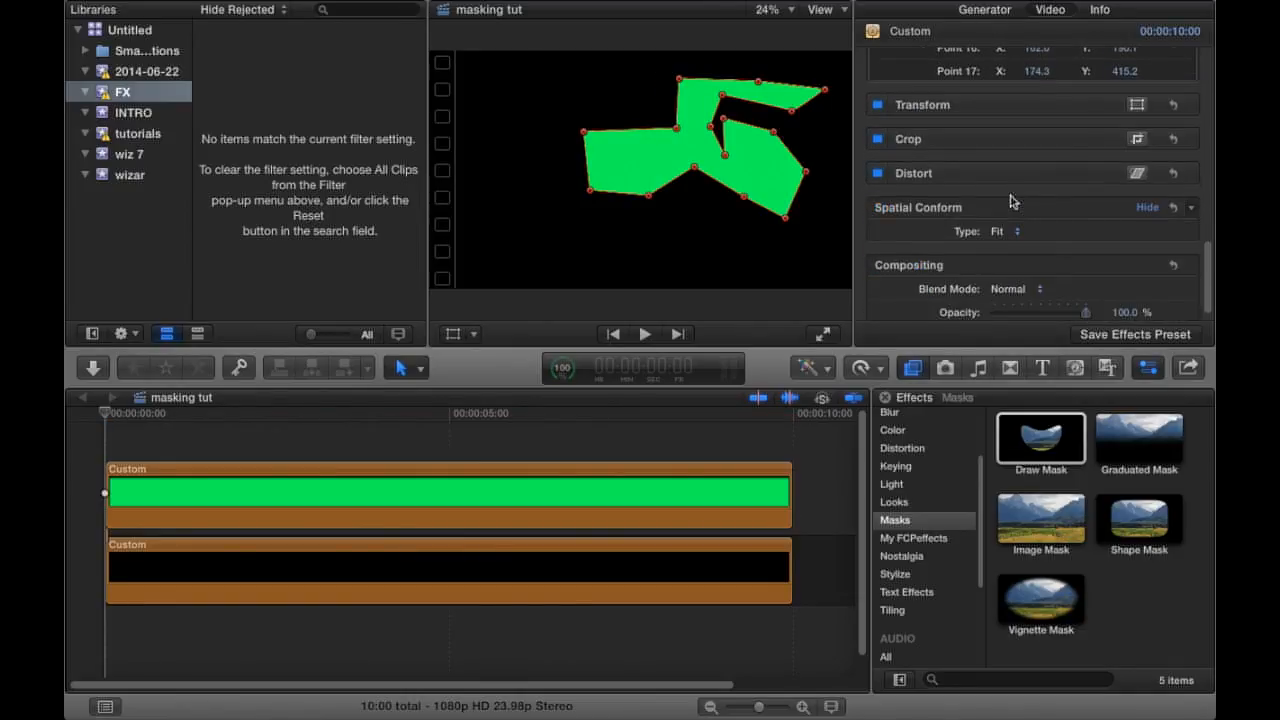
scroll(950, 230, up, 10)
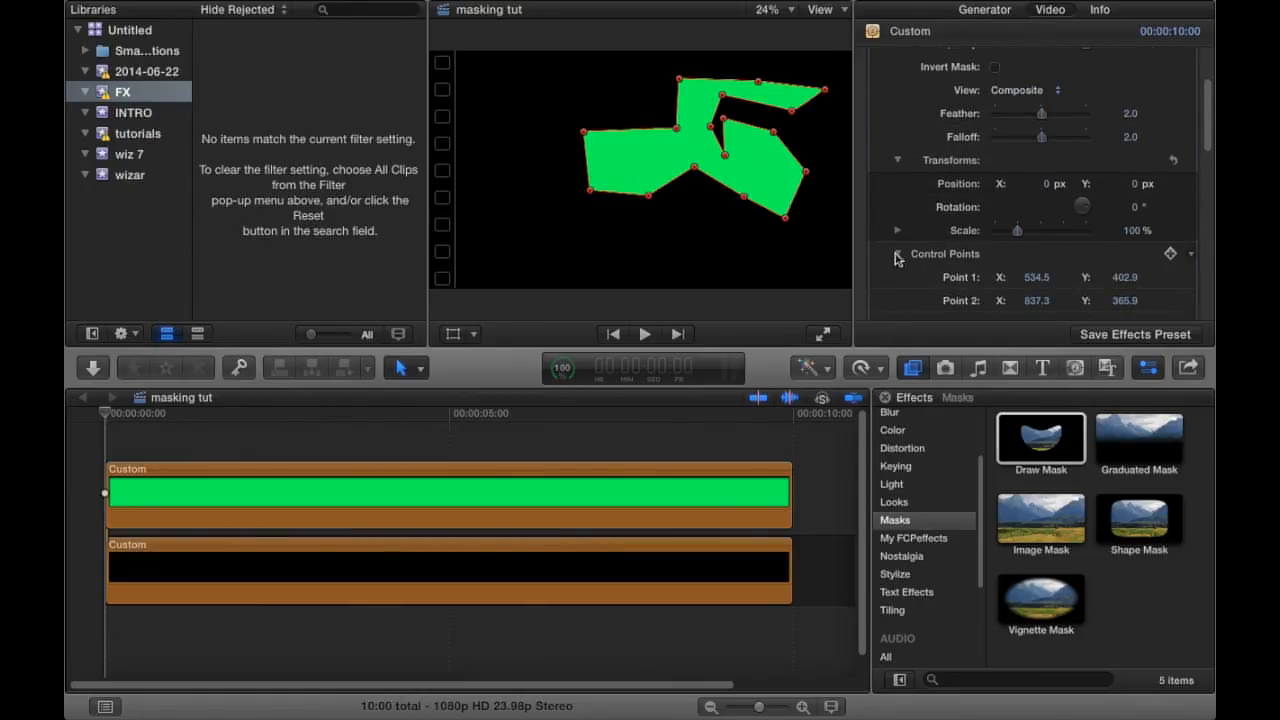
click(897, 255)
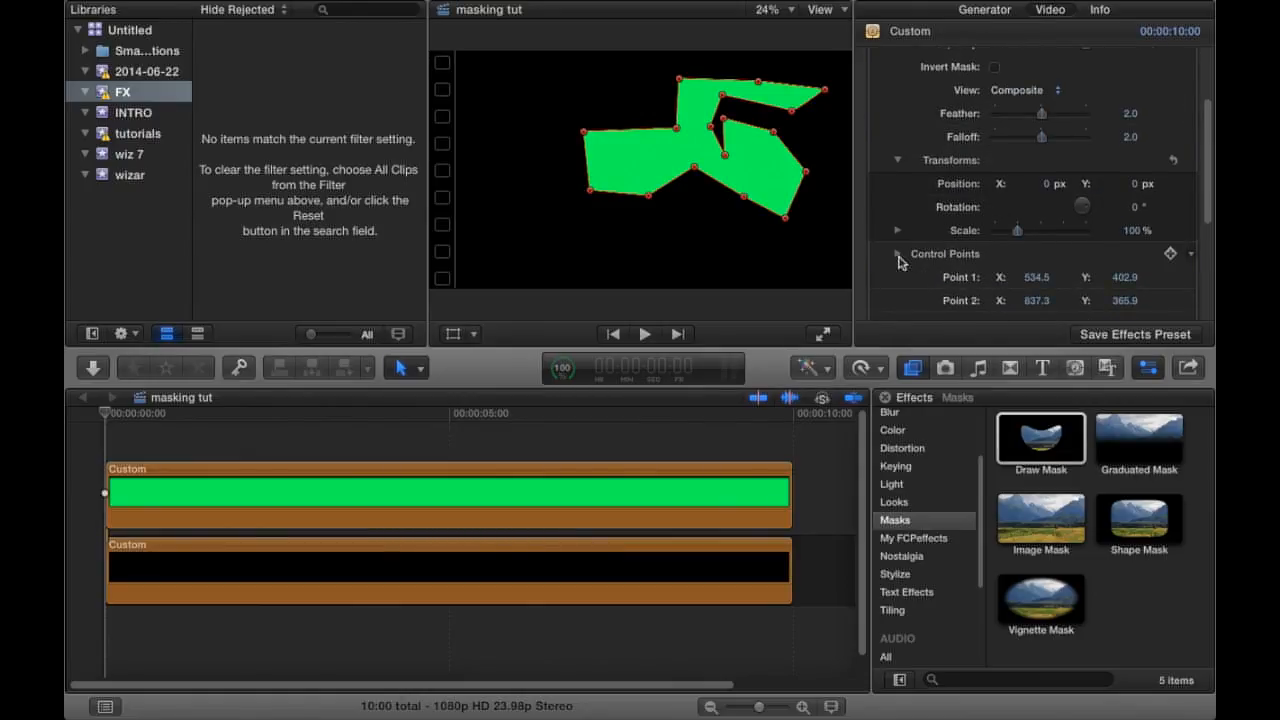
click(899, 161)
scroll(920, 170, up, 3)
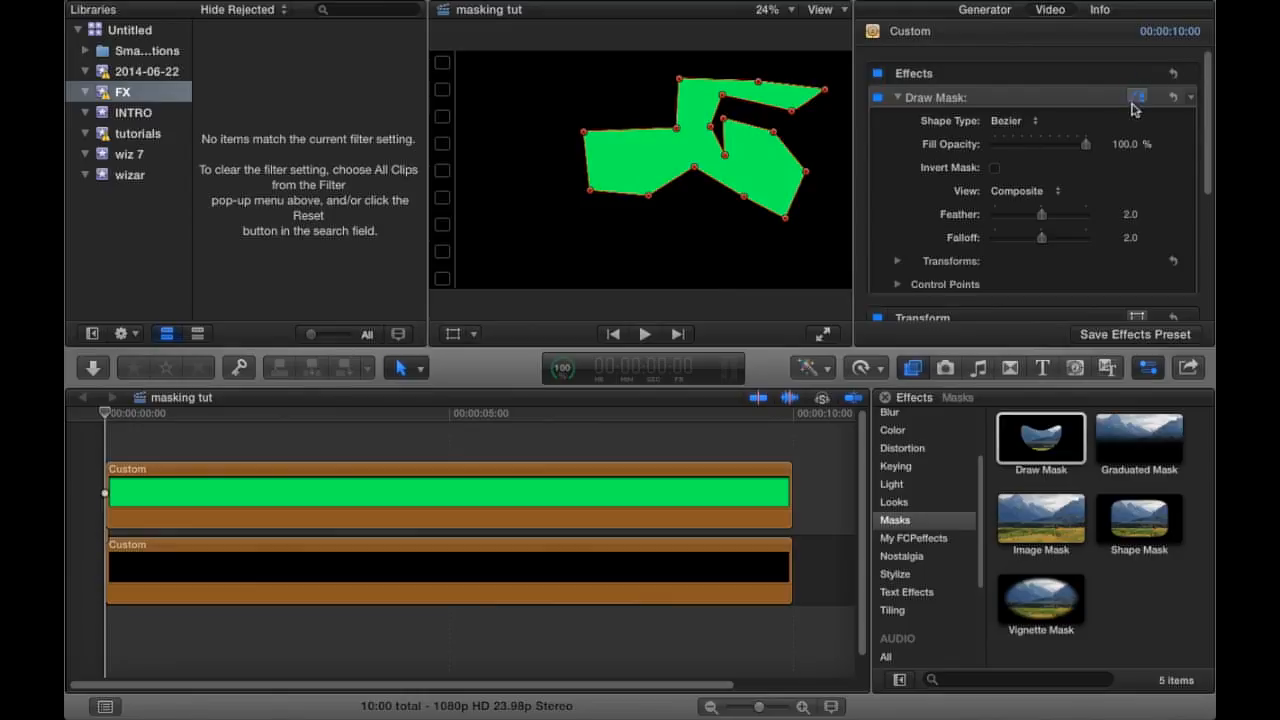
Add keyframes to the Draw Mask parameters at the start of the green solid.
click(1193, 98)
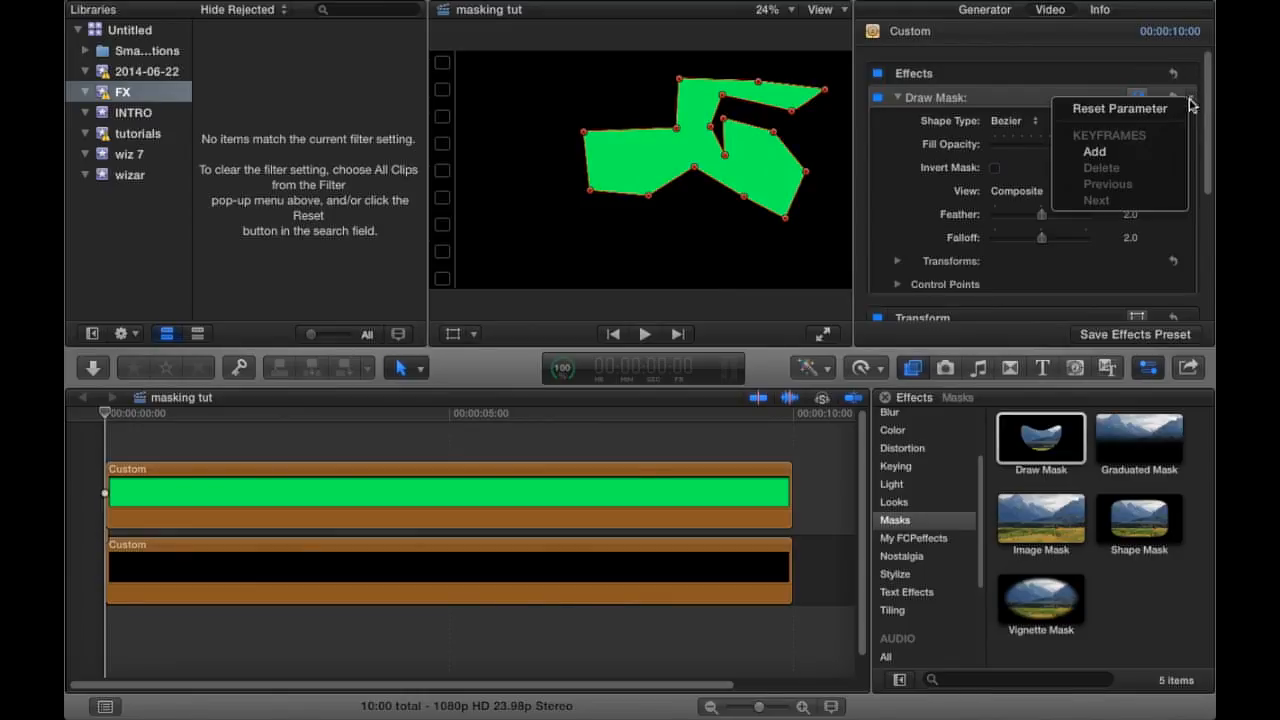
click(1091, 154)
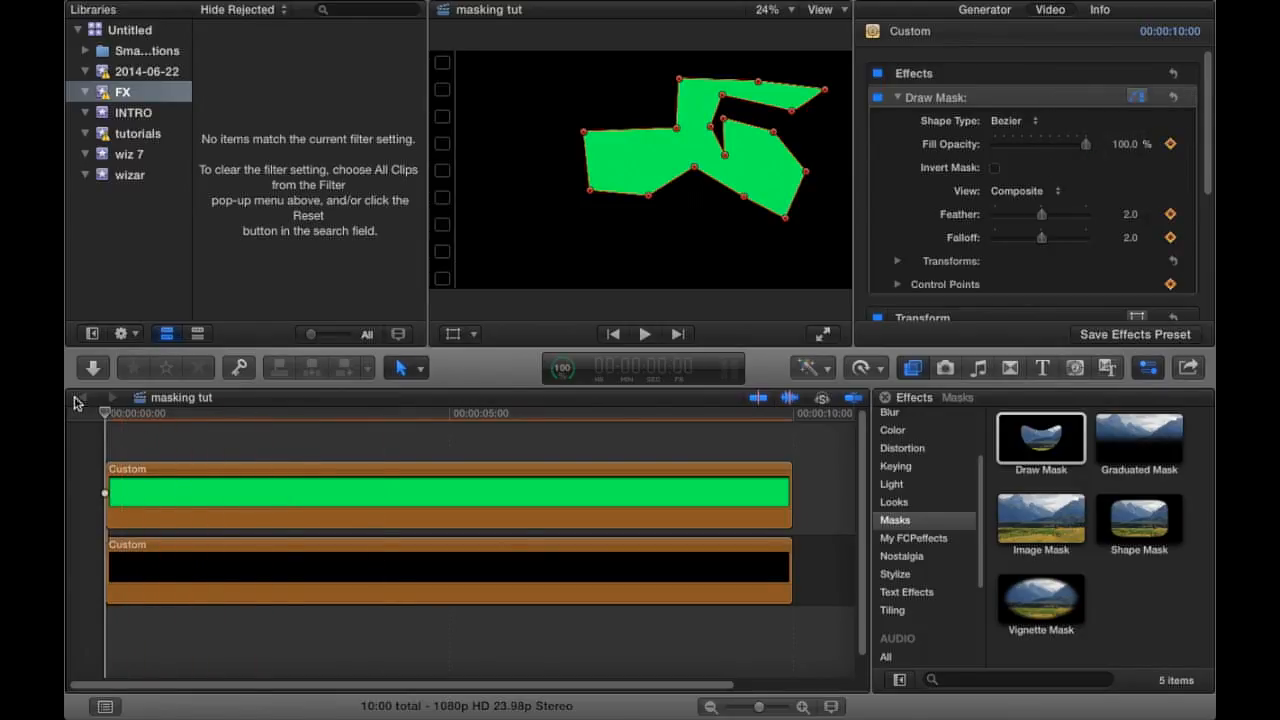
At frame 10, reshape the mask's lower edge by moving its inner corner point downward and the neighbouring point to the left.
key(Right)
key(Right)
key(Right)
key(Right)
key(Right)
key(Right)
key(Right)
key(Right)
key(Right)
key(Right)
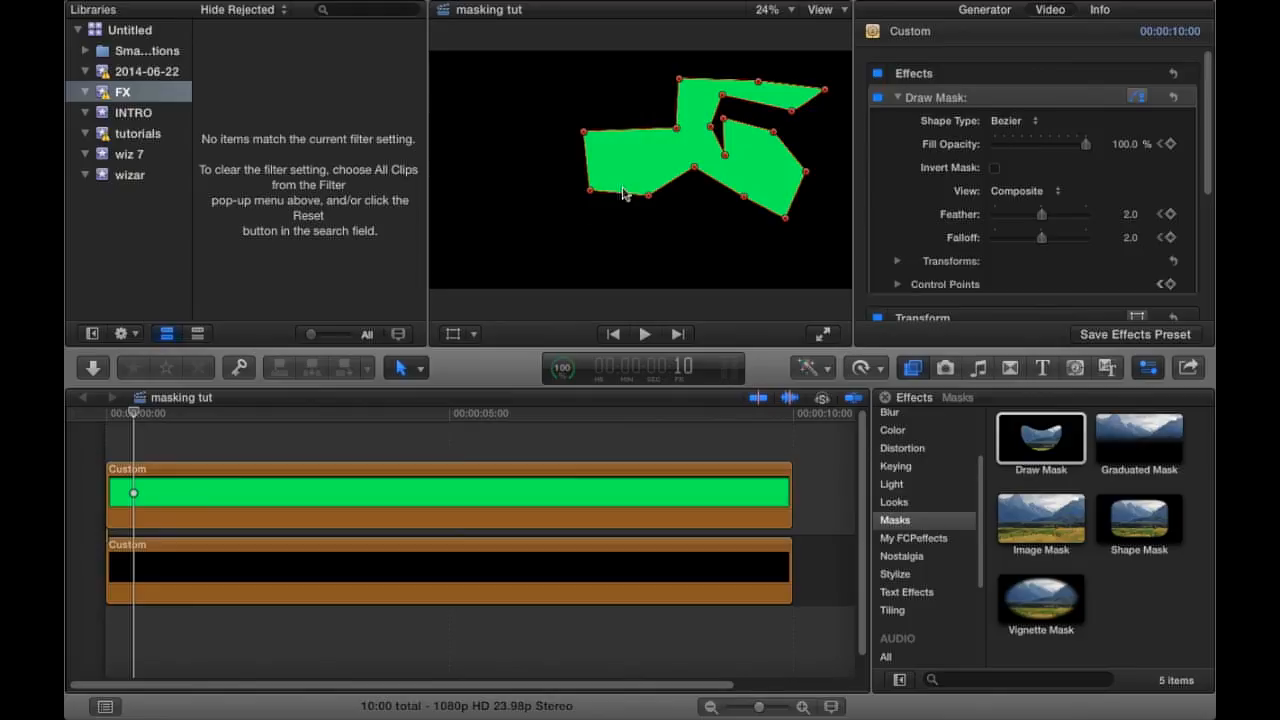
key(Right)
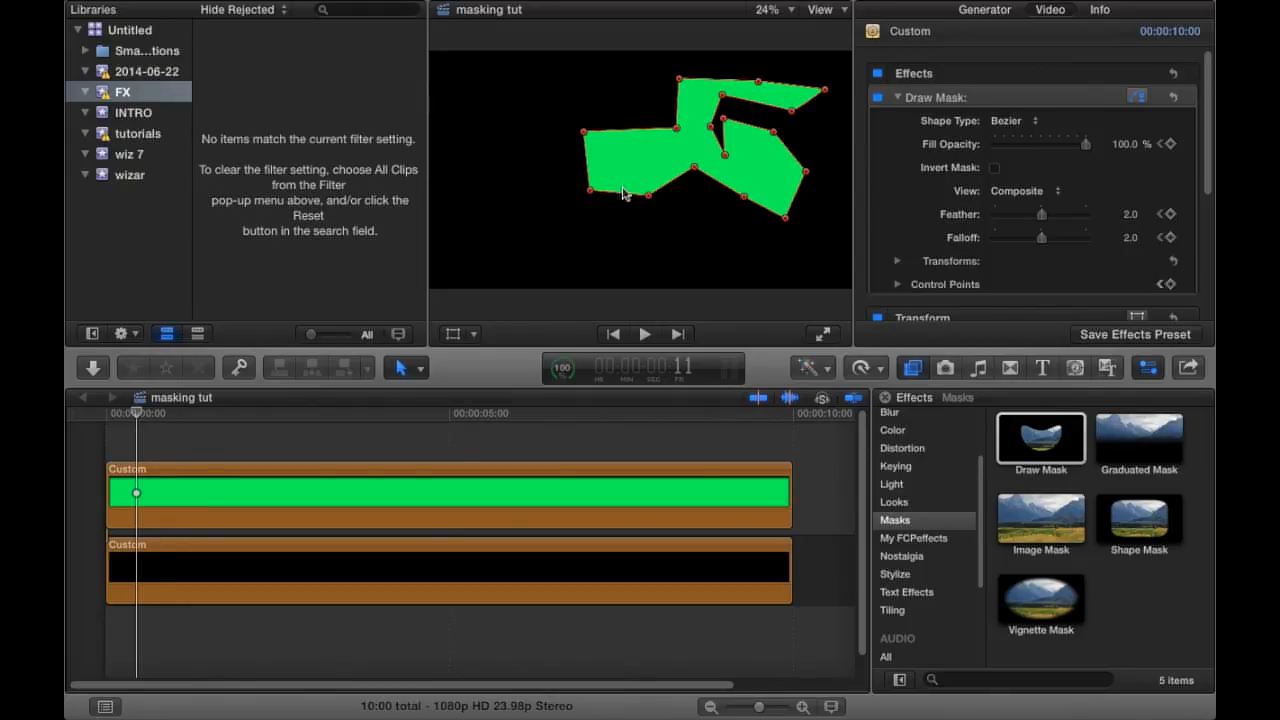
key(Left)
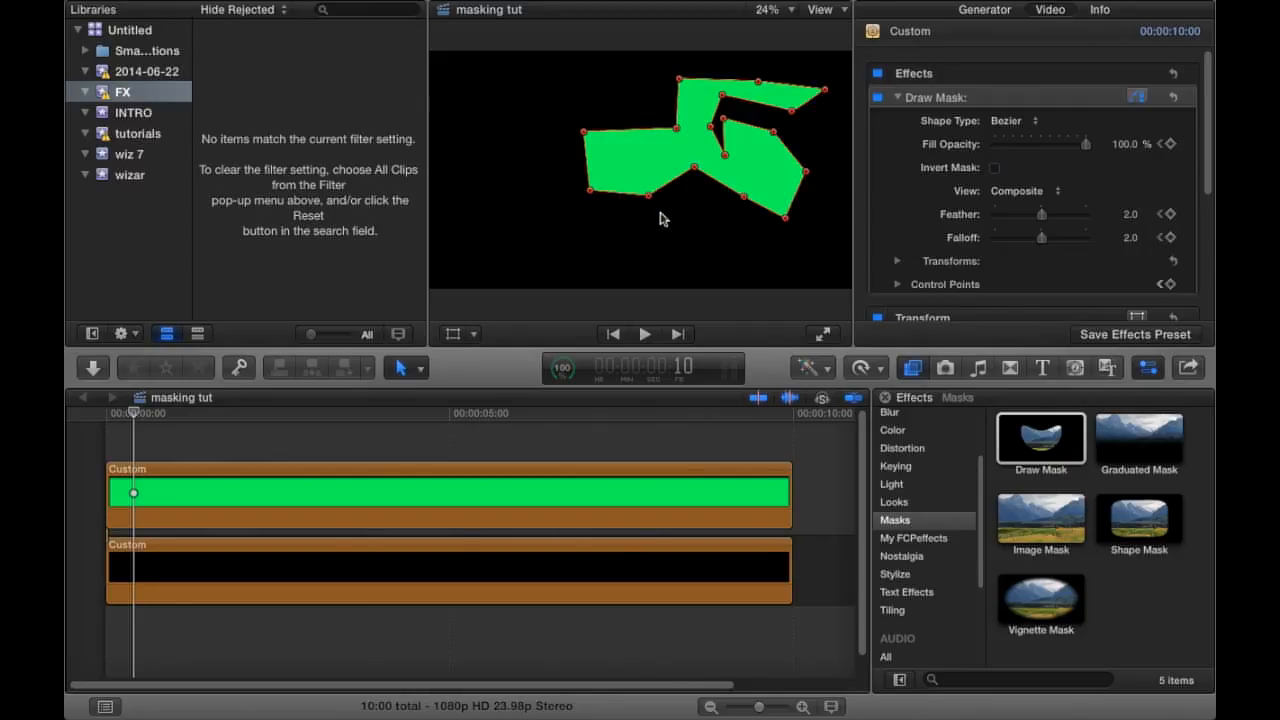
drag(695, 167, 688, 251)
drag(744, 197, 694, 209)
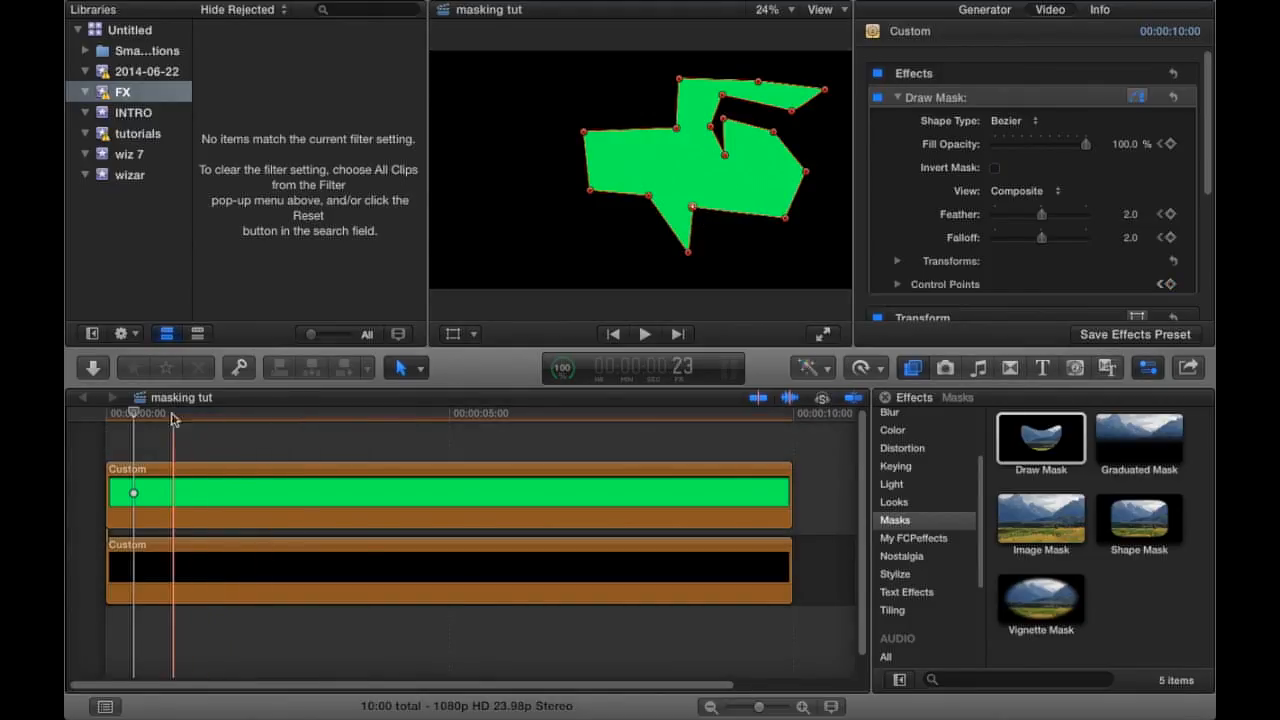
Play the animation from the start to 1:09 and reshape the mask there, squaring its lower-left part and shortening the right arm.
click(97, 417)
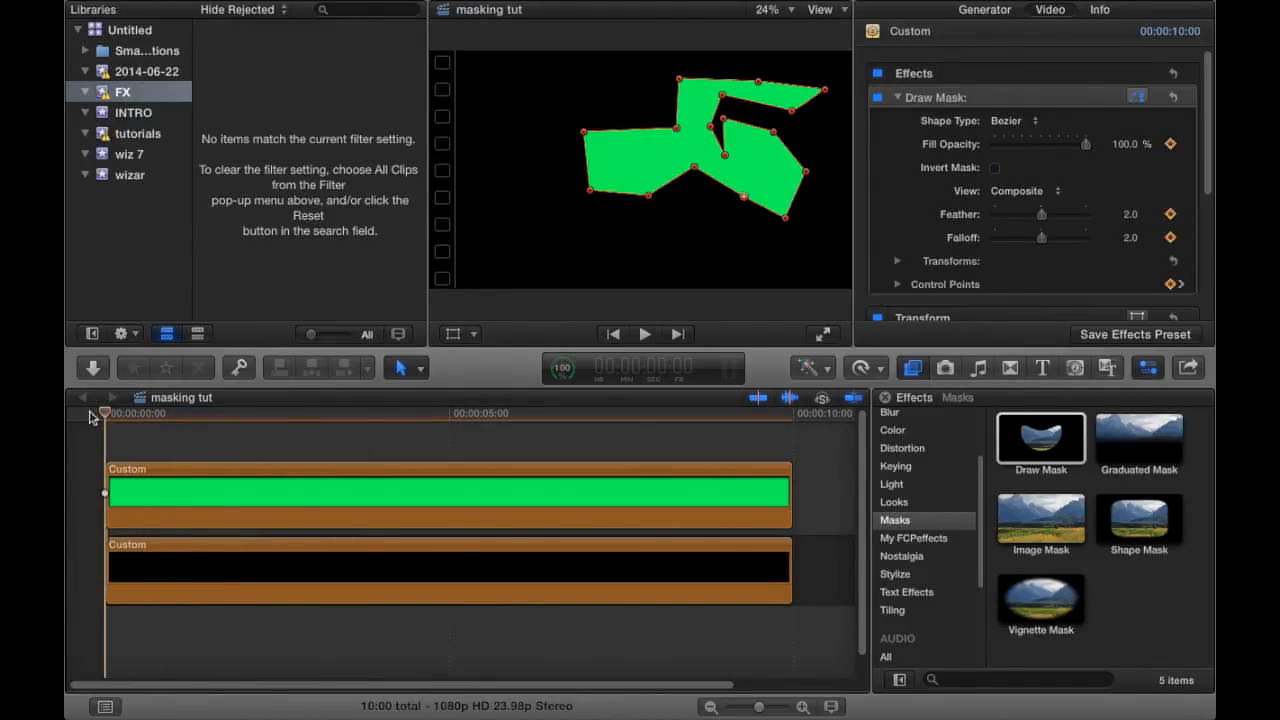
key(space)
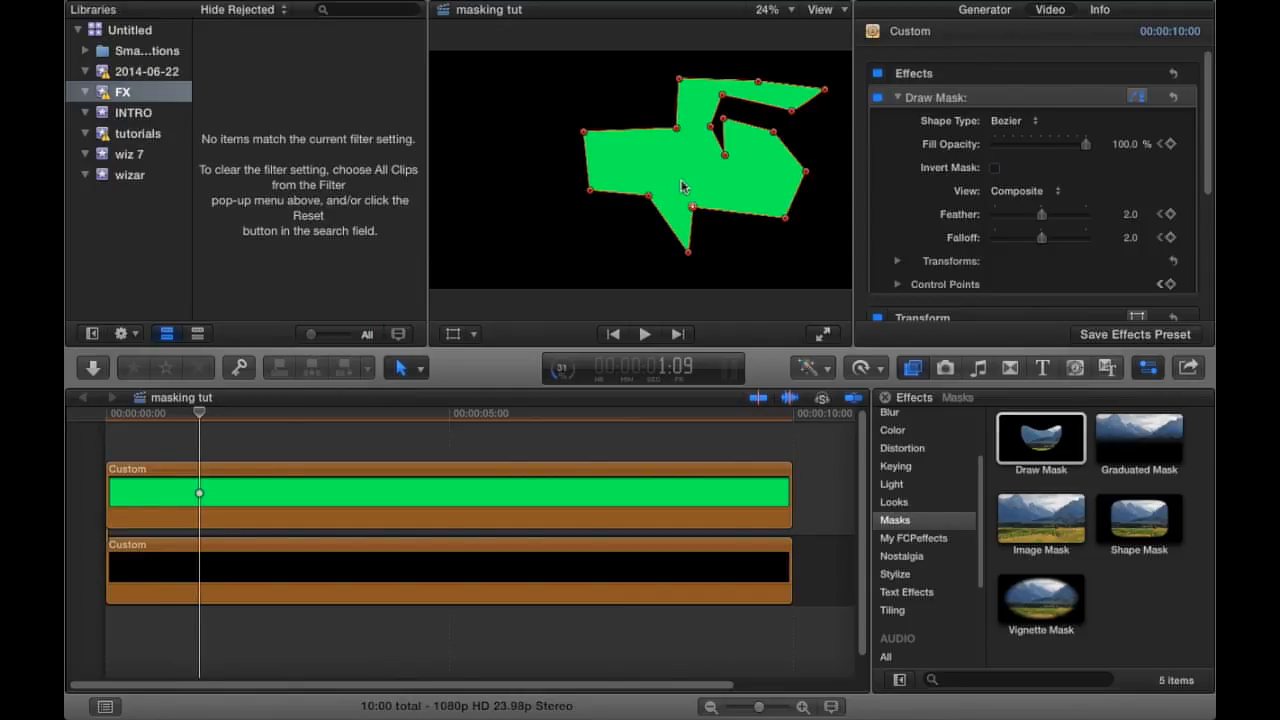
drag(648, 199, 596, 257)
drag(787, 216, 706, 114)
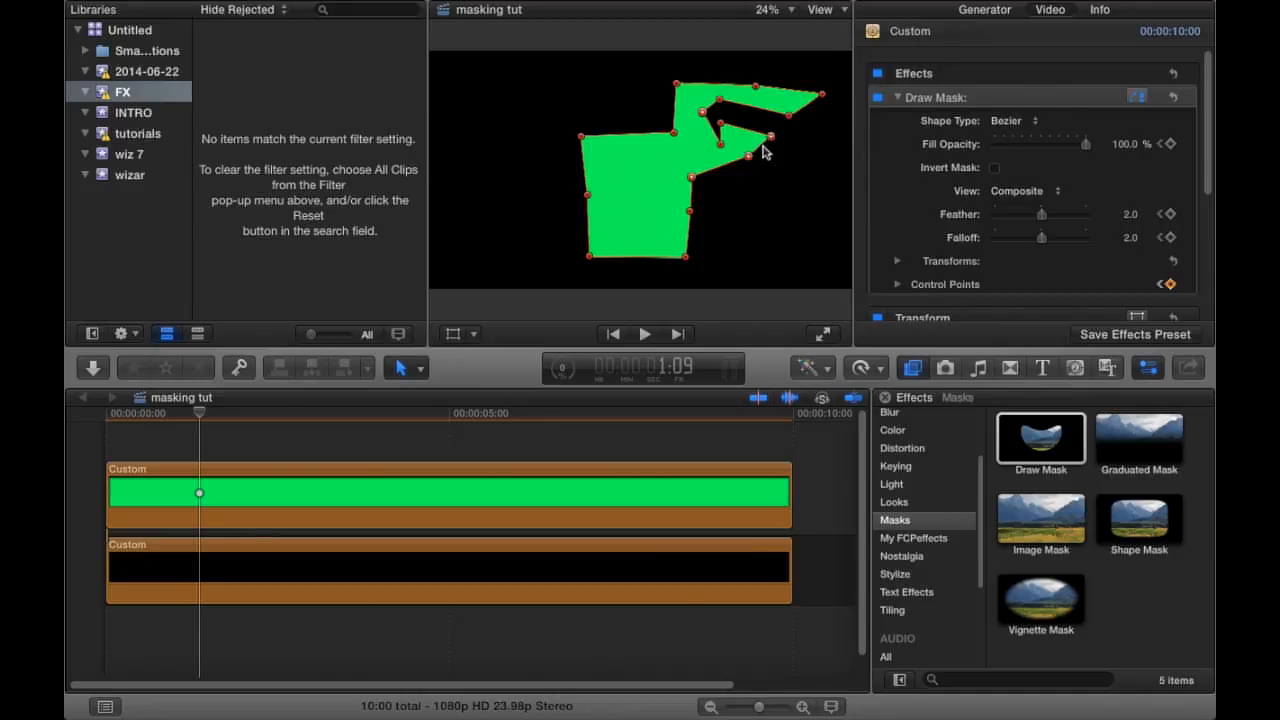
drag(763, 150, 772, 156)
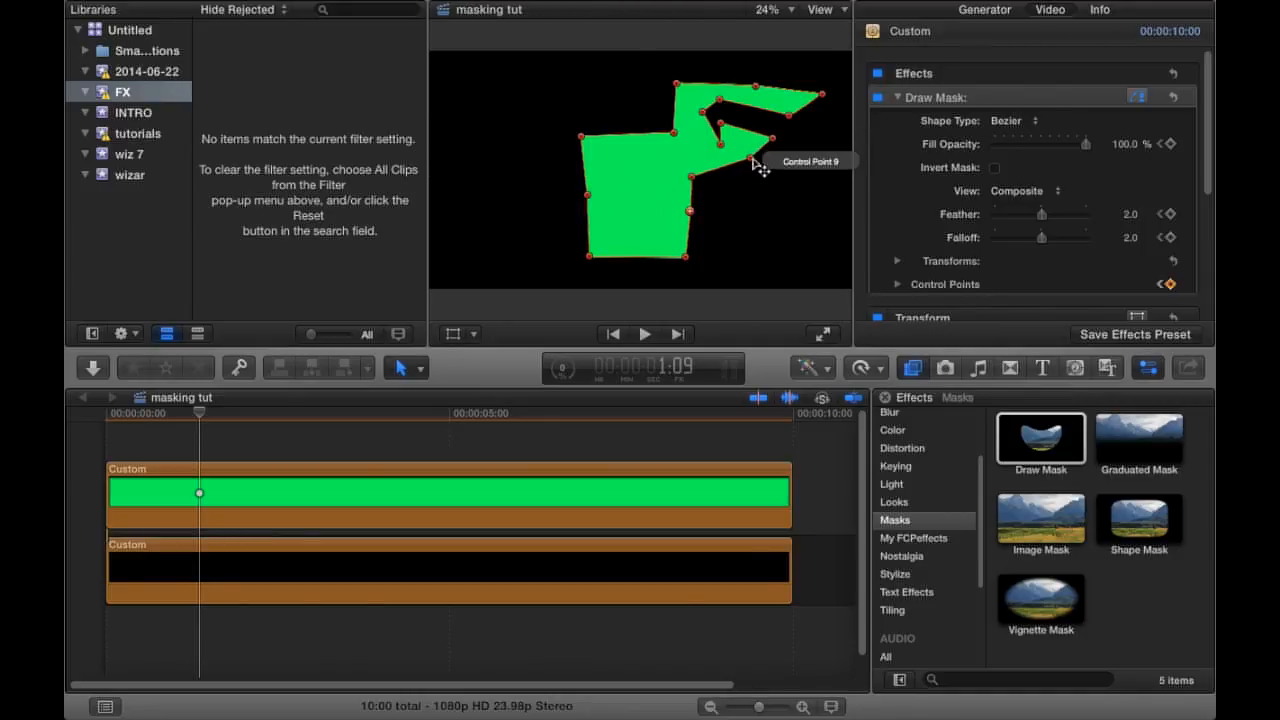
click(773, 140)
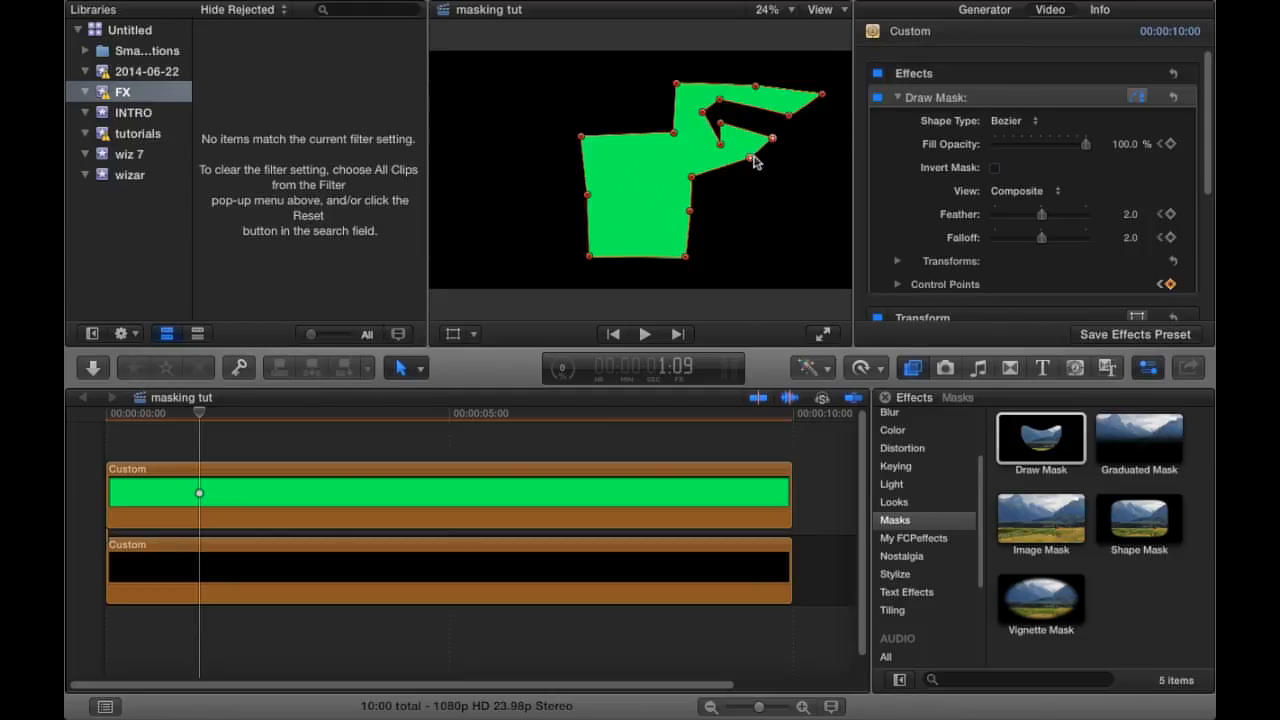
mouse_move(692, 176)
mouse_down()
mouse_move(712, 192)
mouse_move(698, 175)
mouse_up()
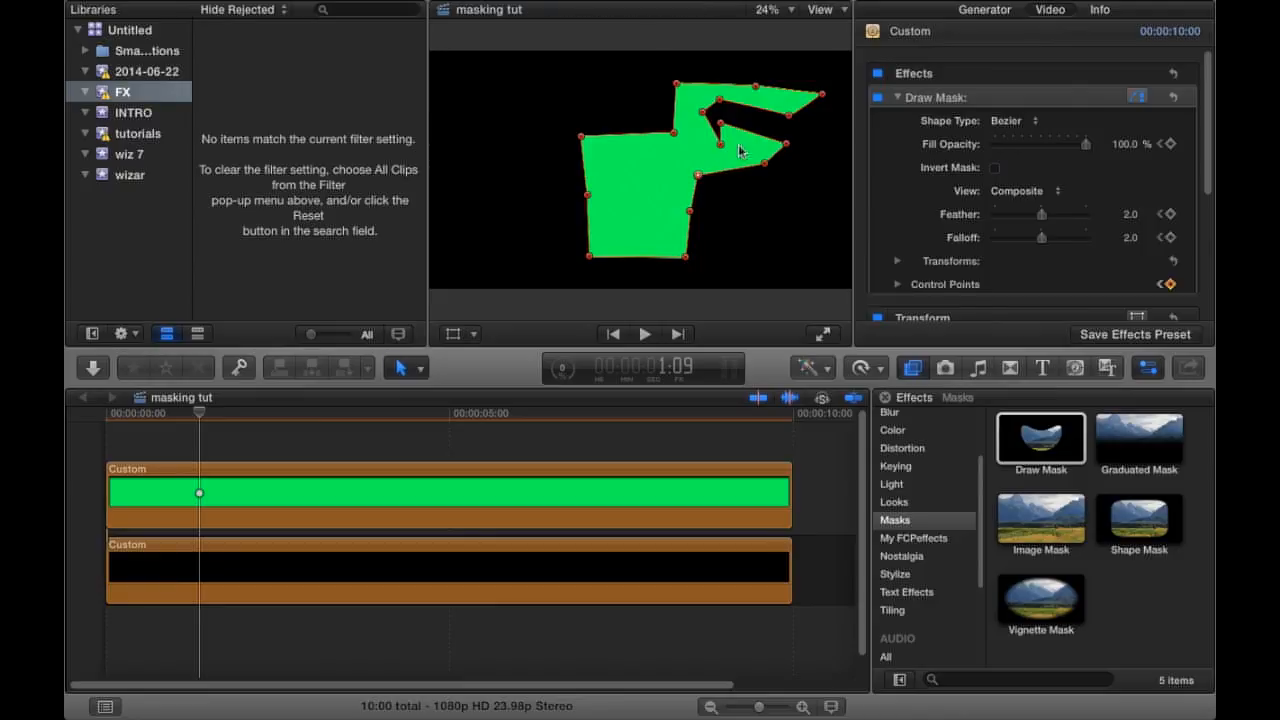
drag(722, 125, 770, 125)
Play back the mask animation from frame 8 to check the shape changes, stopping at 1:19.
drag(201, 411, 128, 417)
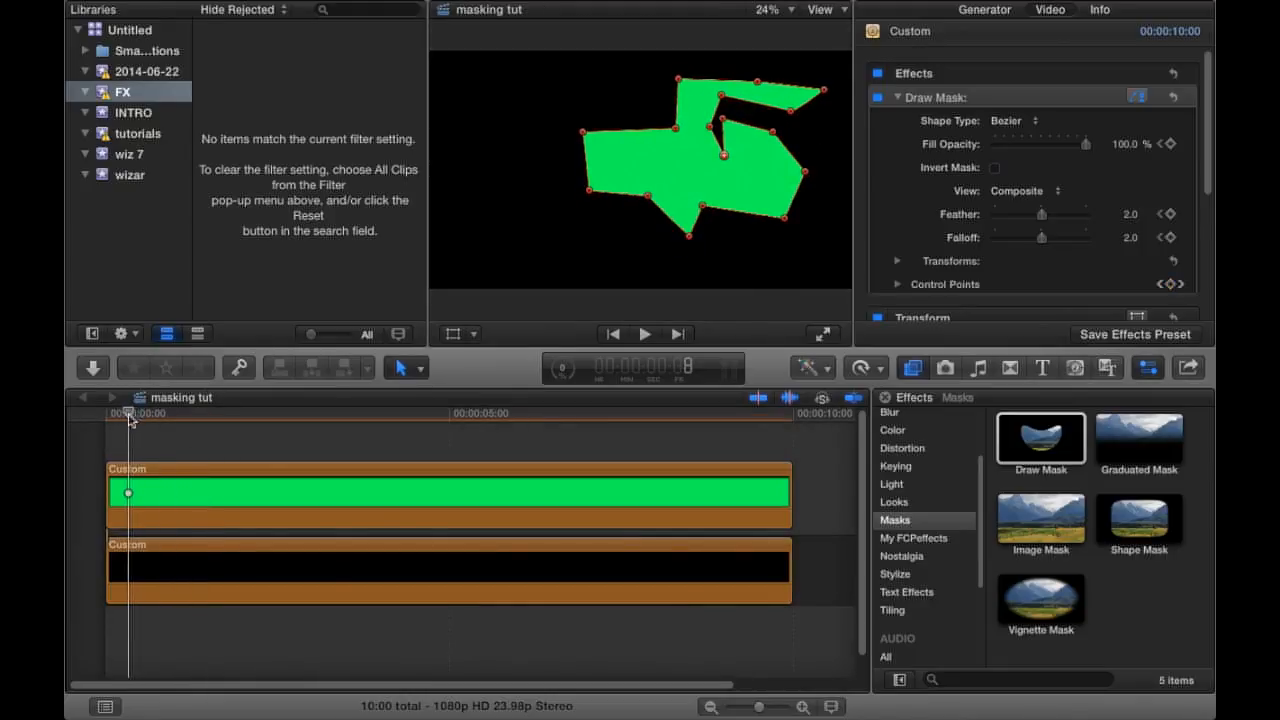
key(space)
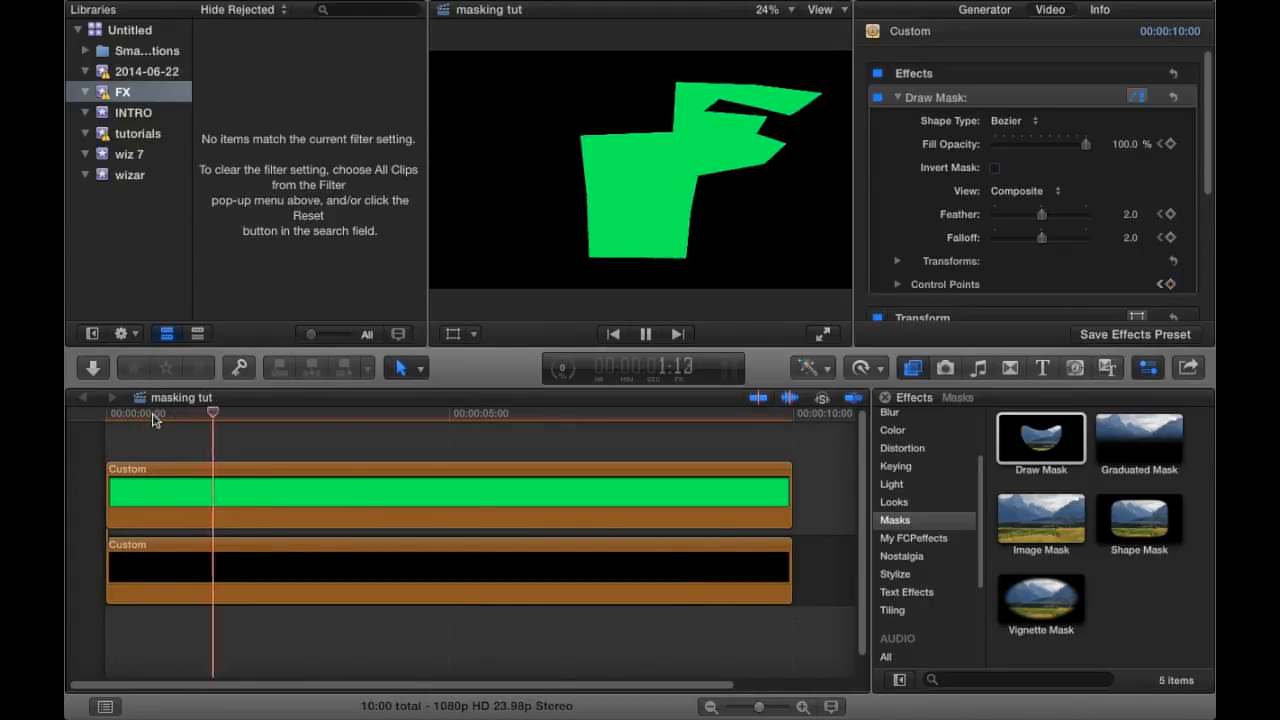
key(space)
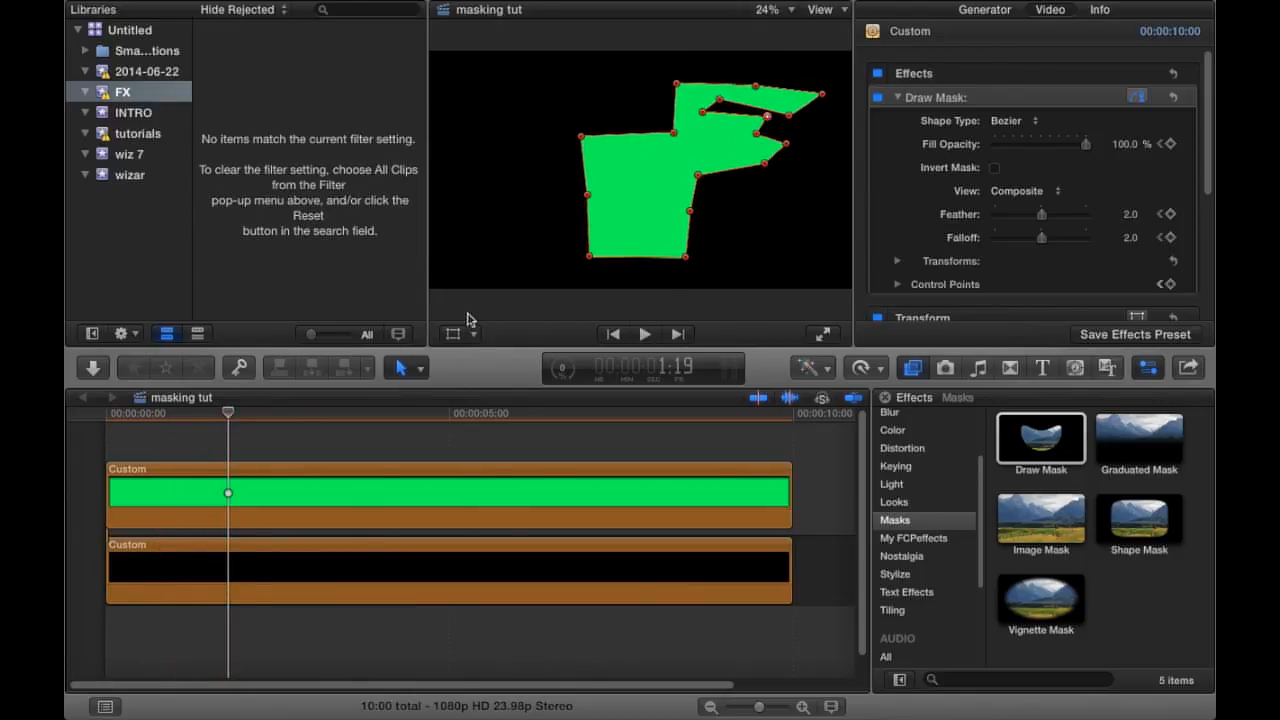
At 2:00, move the mask's inner upper corner point out to the upper left and space the neighbouring points along a straight top edge.
key(Right)
key(Right)
key(Right)
key(Right)
key(Right)
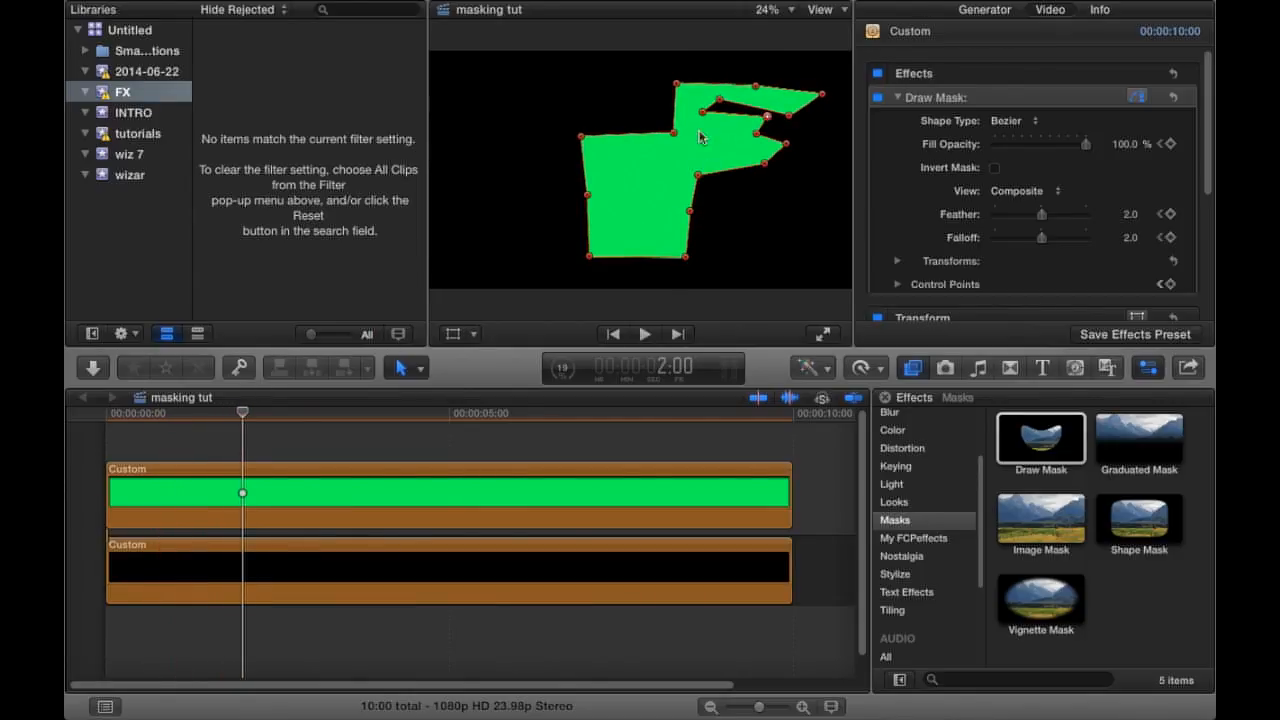
drag(673, 131, 581, 88)
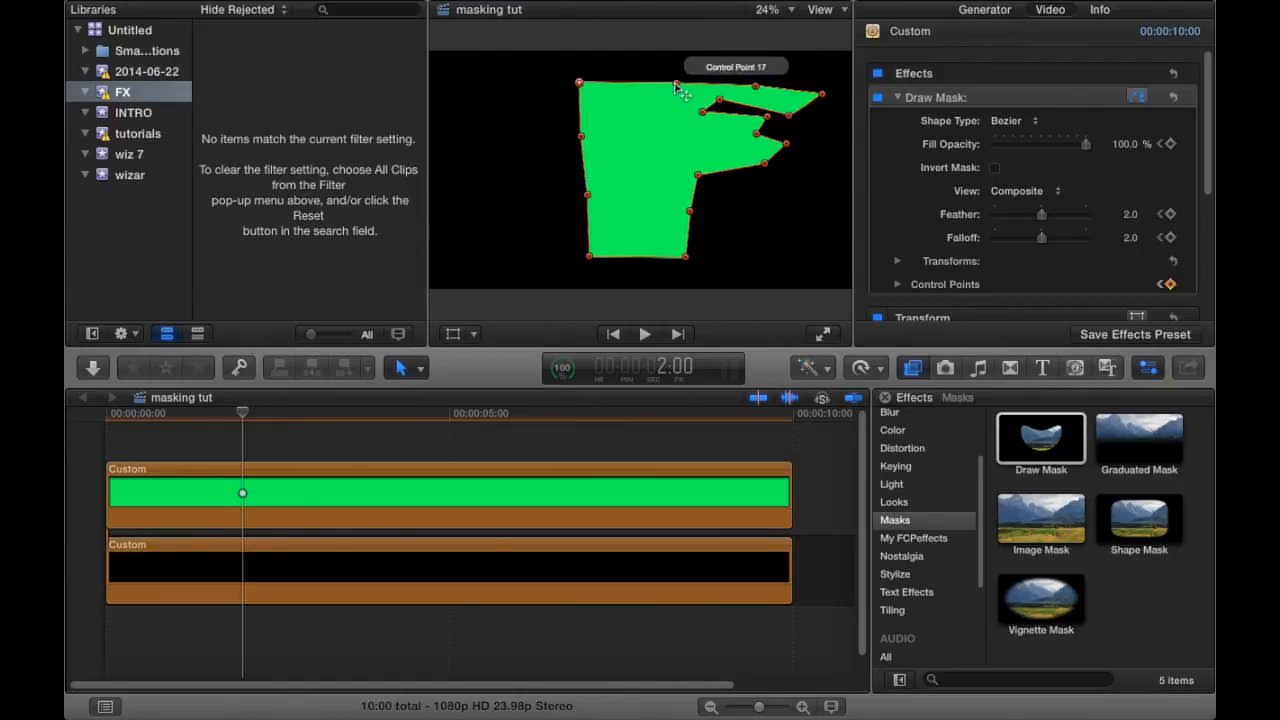
drag(678, 88, 635, 88)
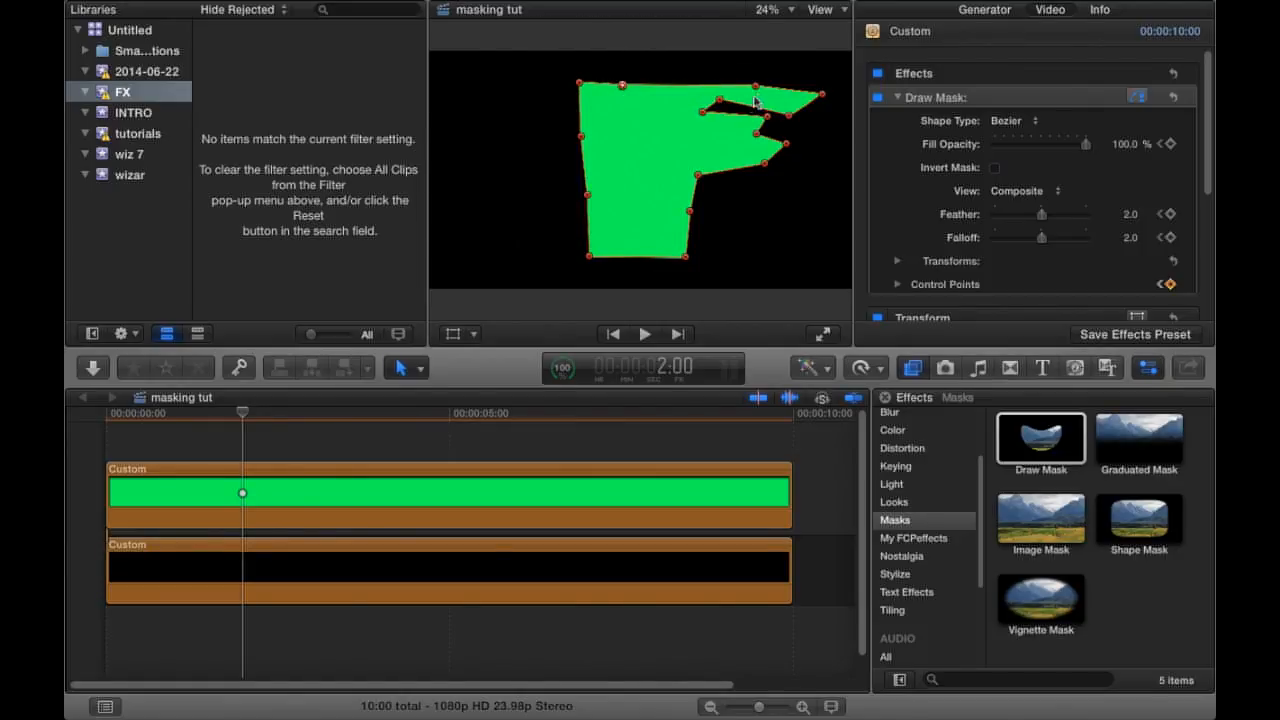
drag(757, 89, 668, 95)
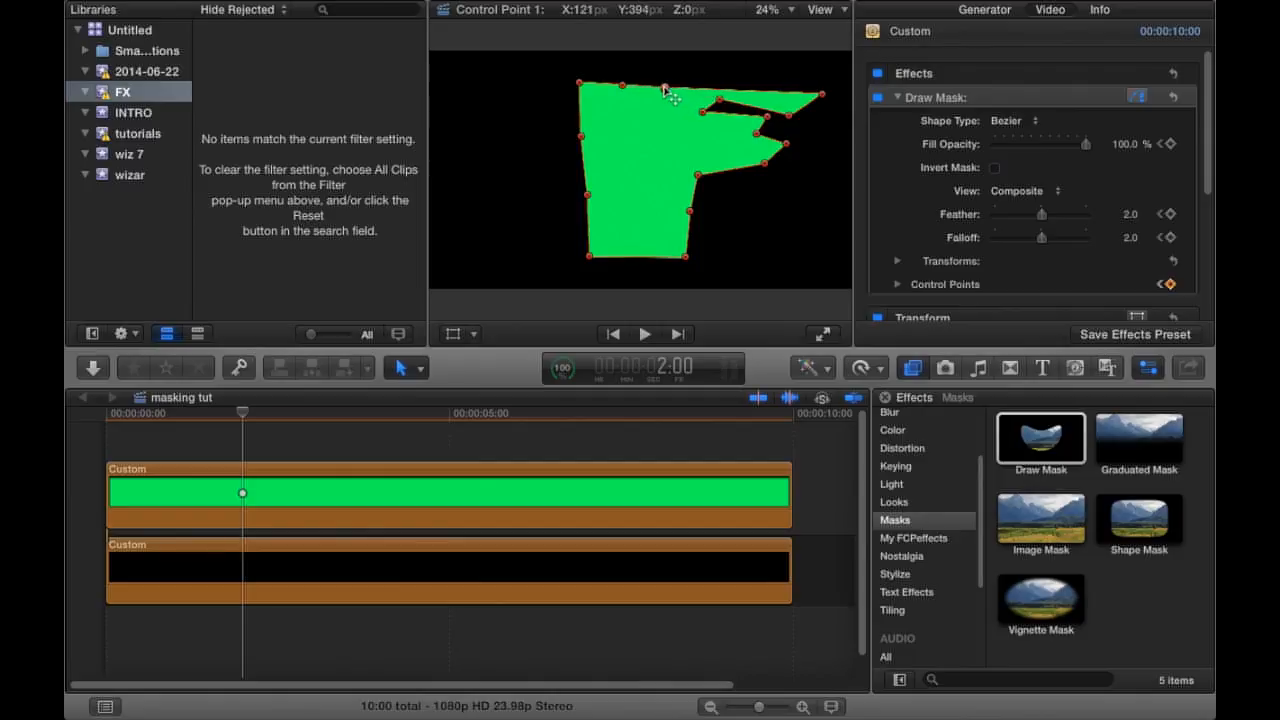
drag(822, 95, 712, 97)
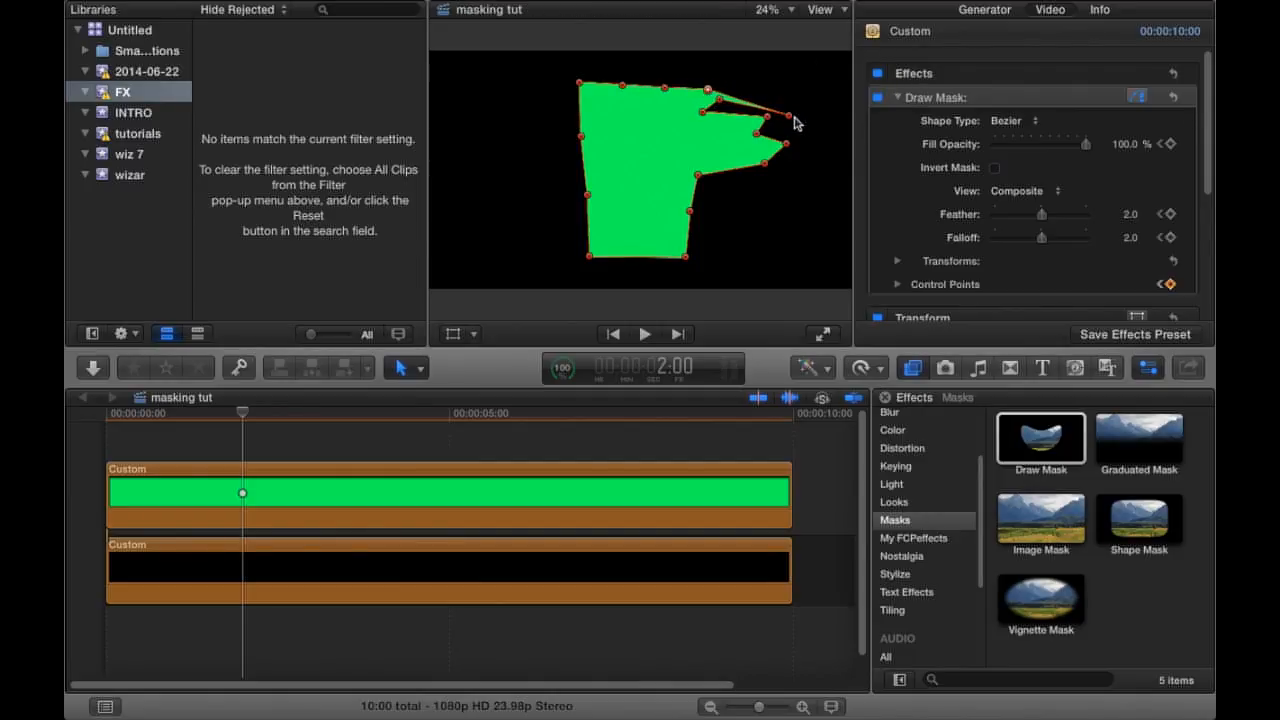
Line up the remaining control points along the mask's right and bottom edges to form a roughly rectangular shape at 2:00.
drag(790, 118, 783, 91)
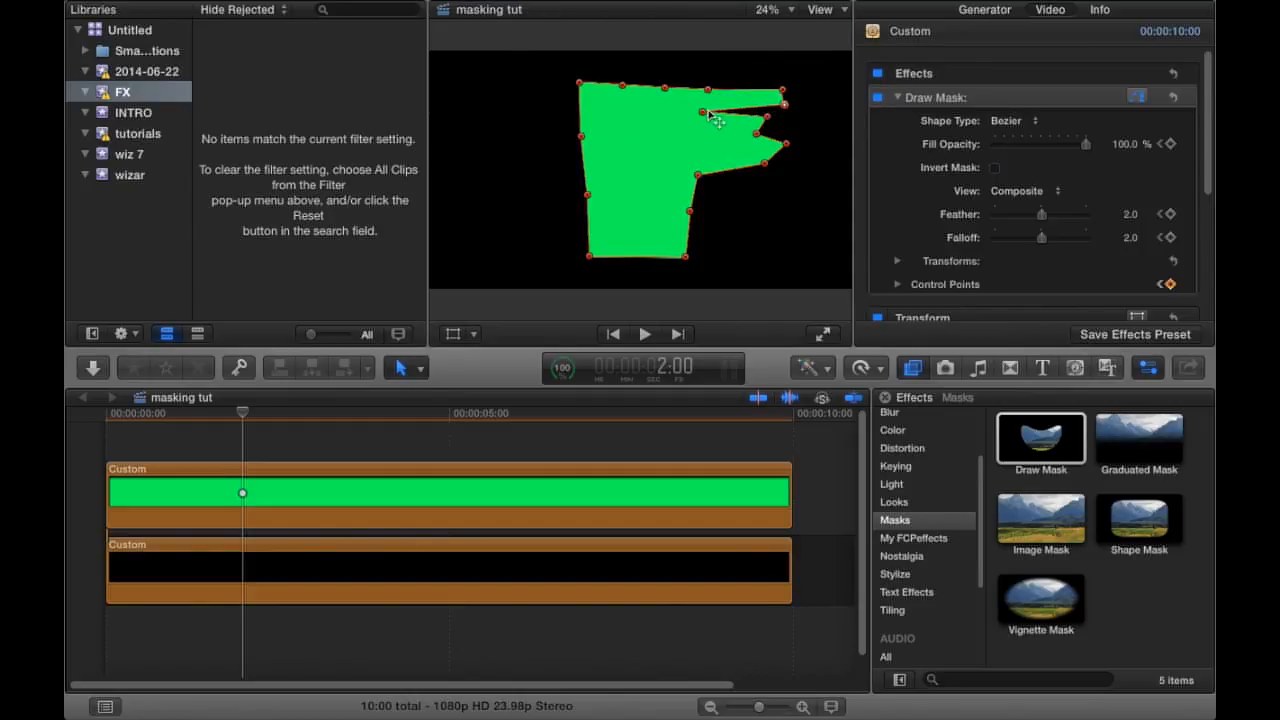
drag(709, 117, 760, 215)
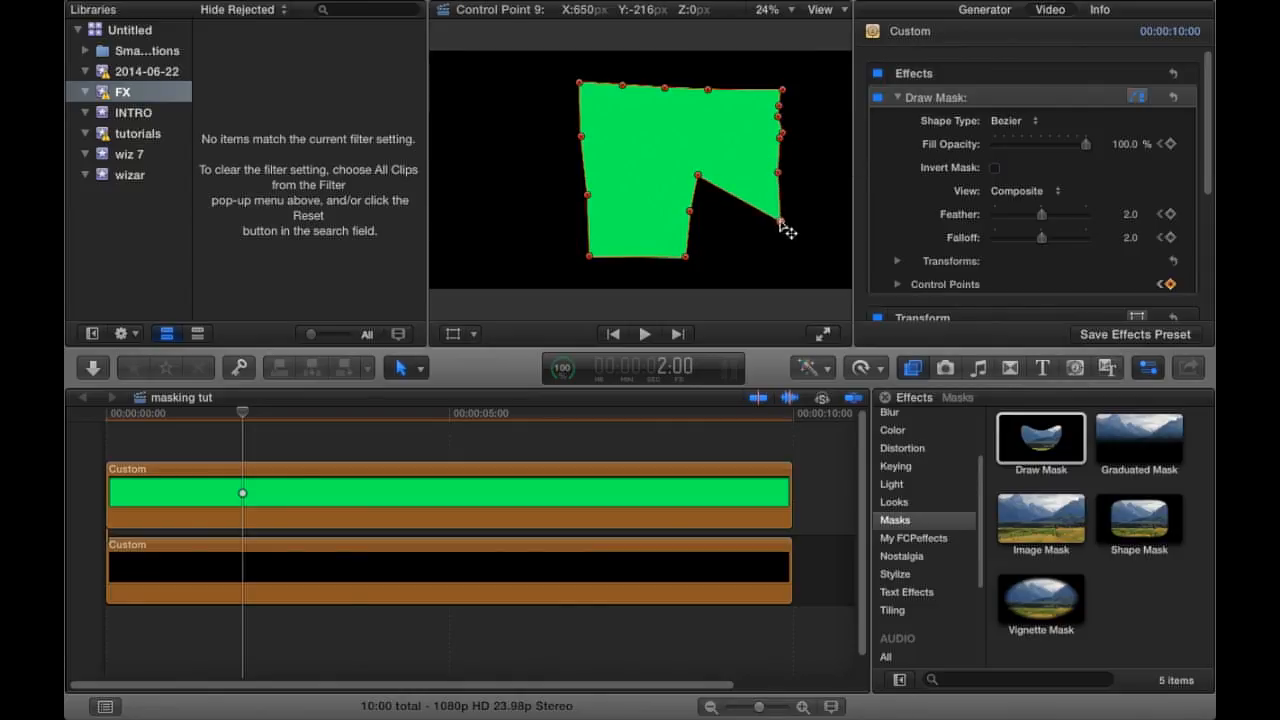
drag(702, 178, 756, 252)
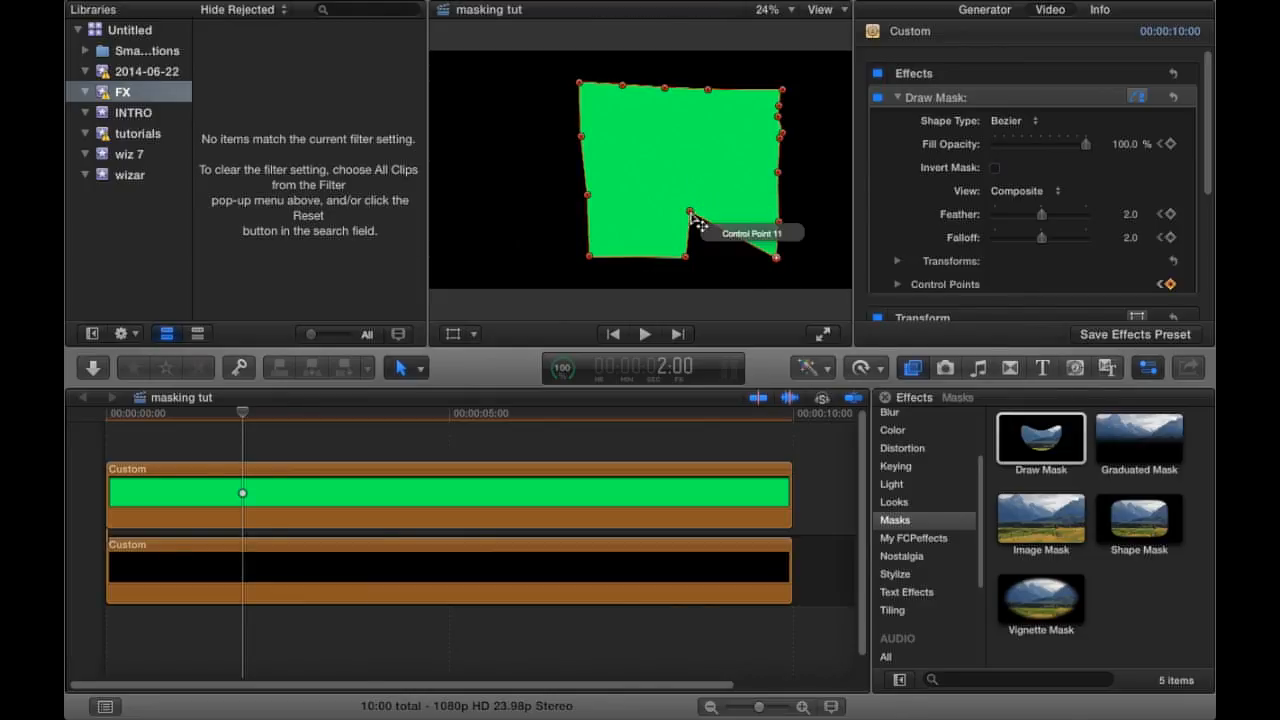
drag(690, 211, 723, 257)
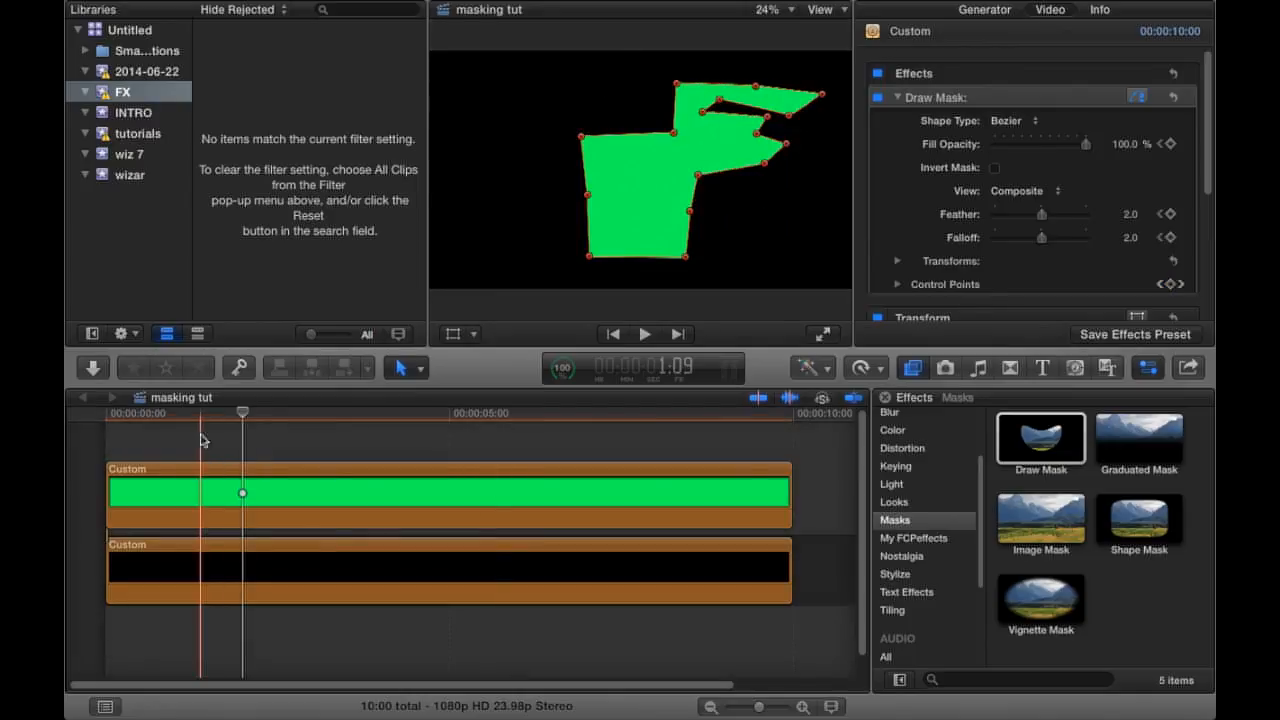
Play the mask animation from the start of the timeline to about 2:12 to check the shape changes.
drag(243, 413, 72, 391)
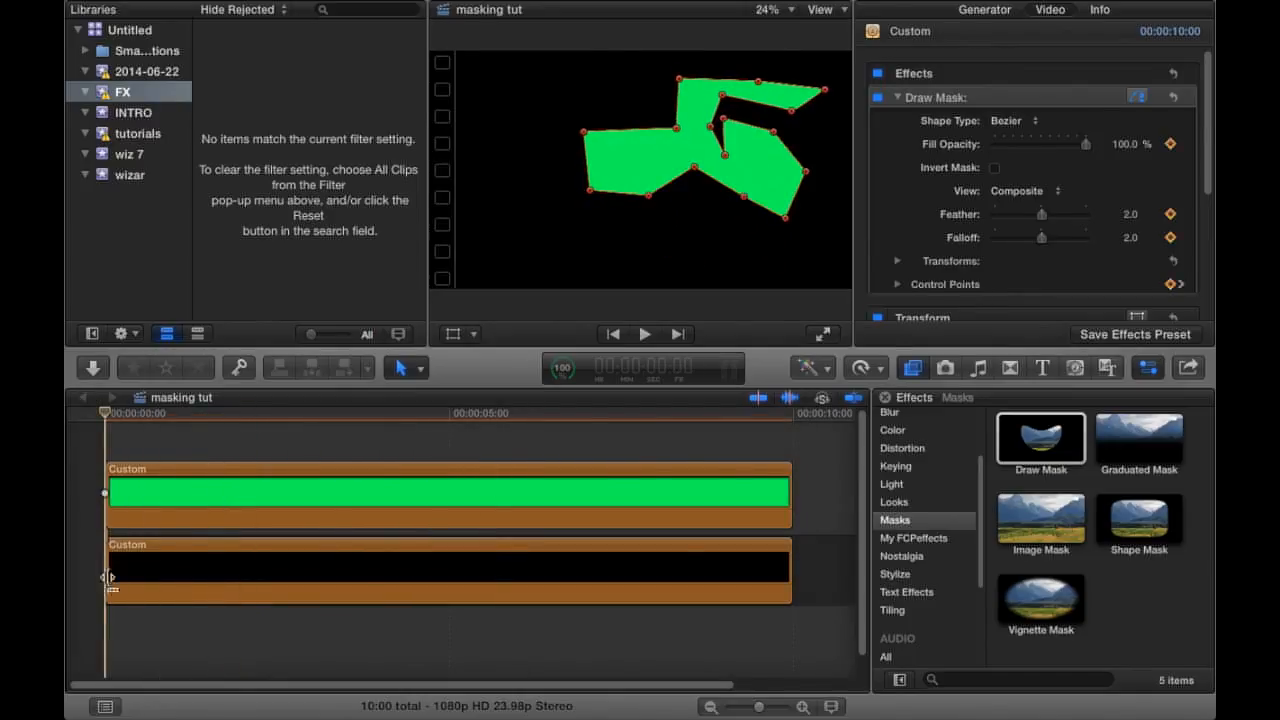
click(122, 629)
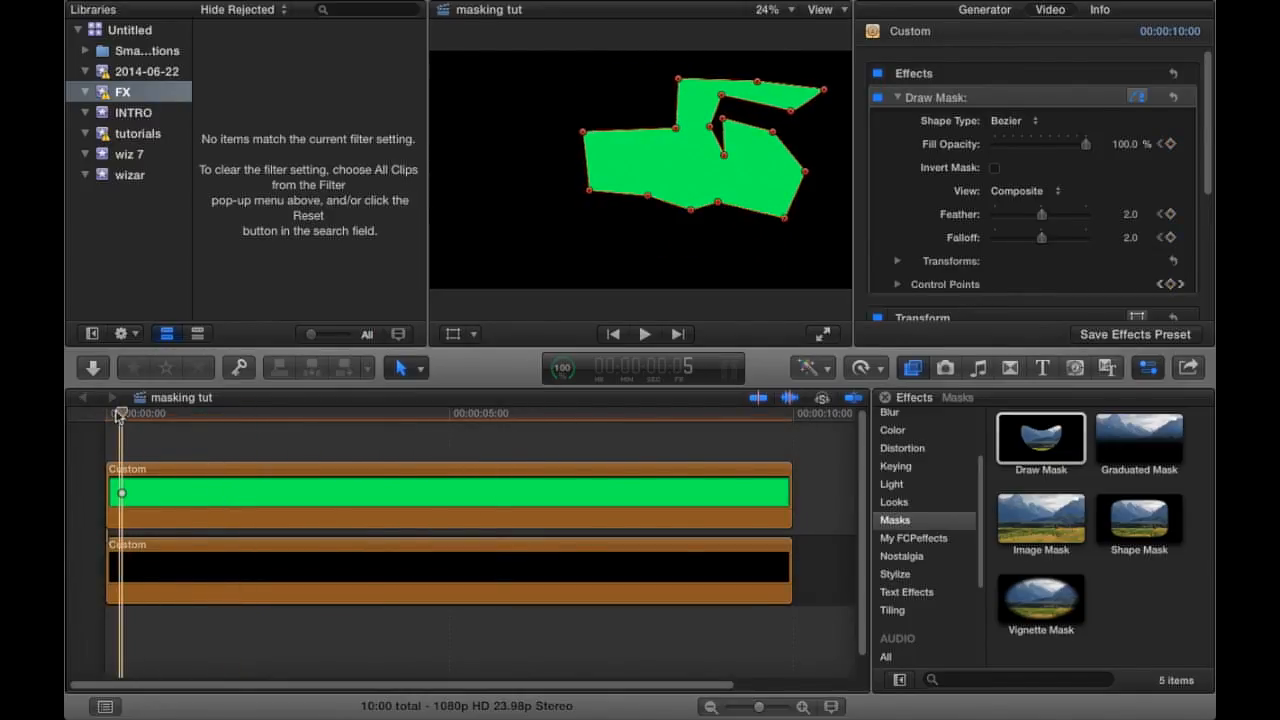
drag(121, 413, 87, 415)
key(space)
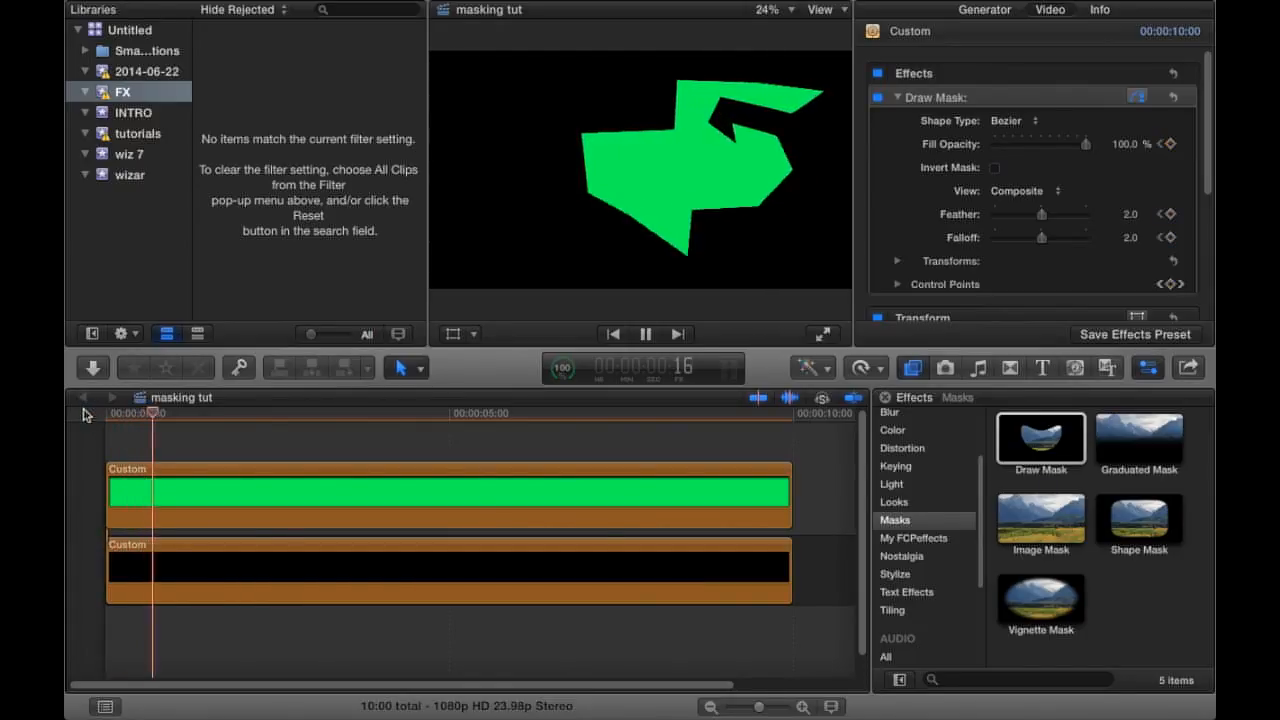
key(space)
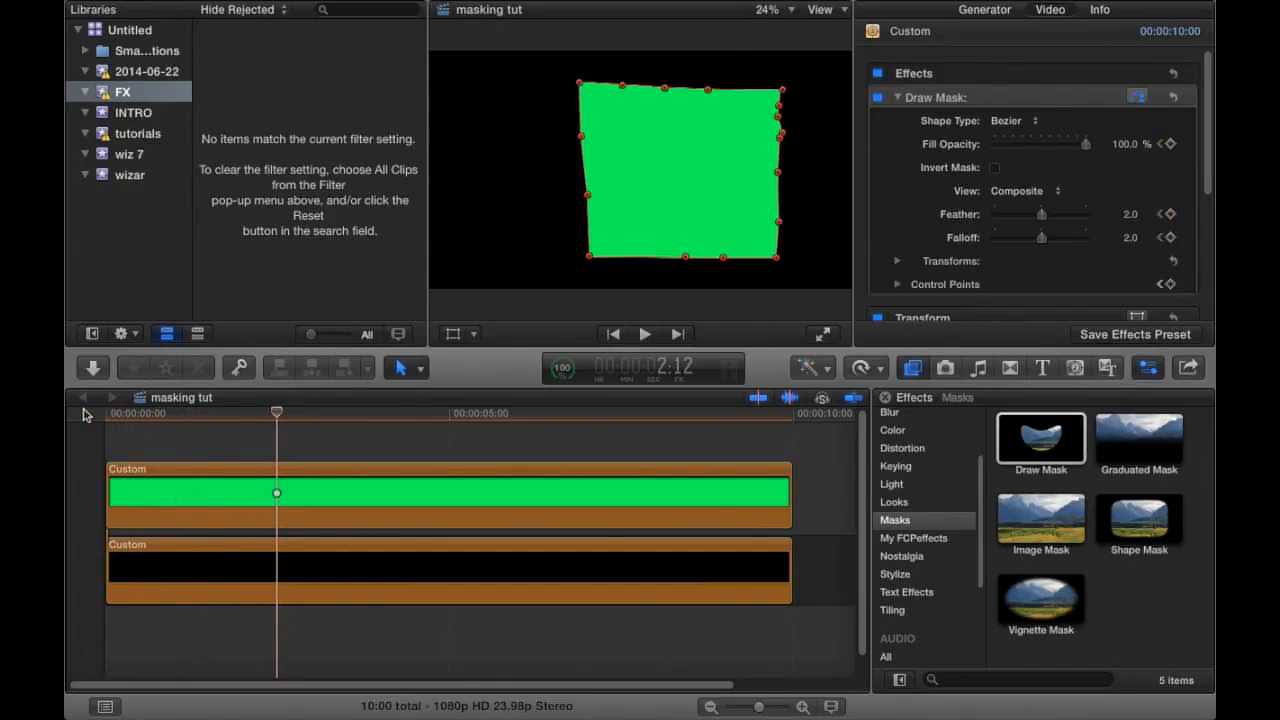
Invert the Draw Mask, play the inverted animation from the start, and turn the inversion off again.
click(994, 167)
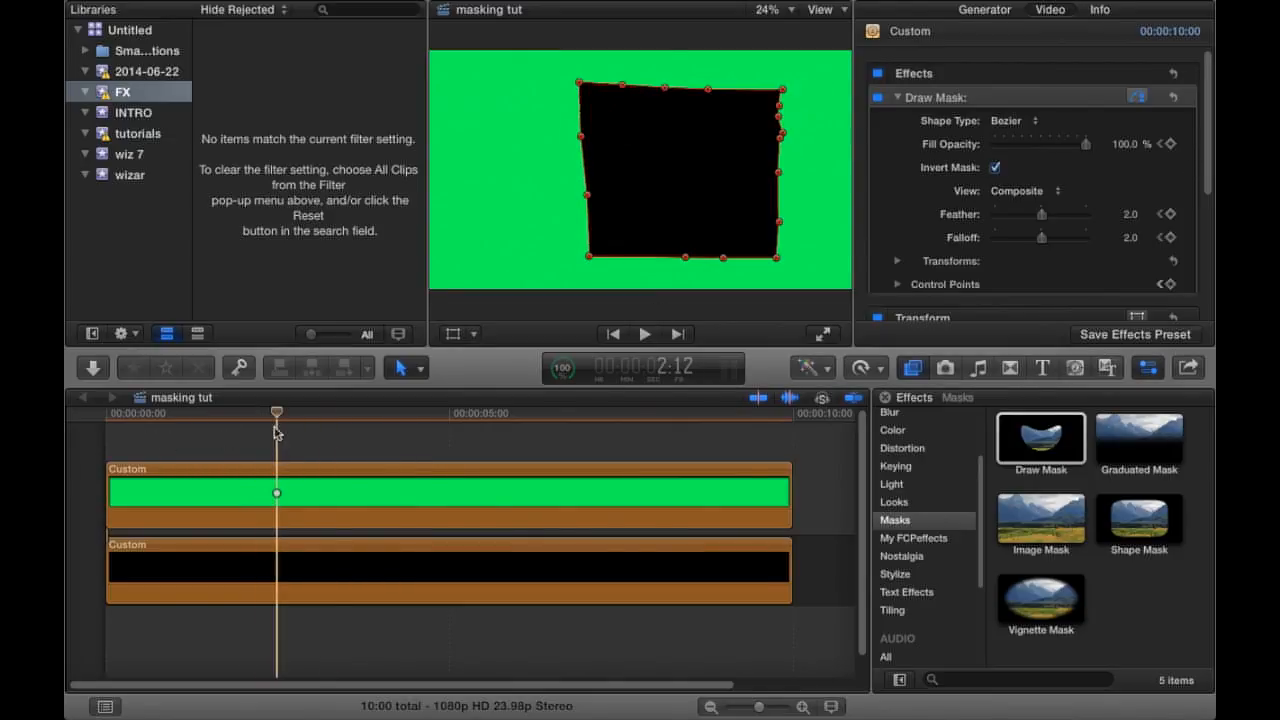
drag(277, 418, 70, 425)
key(space)
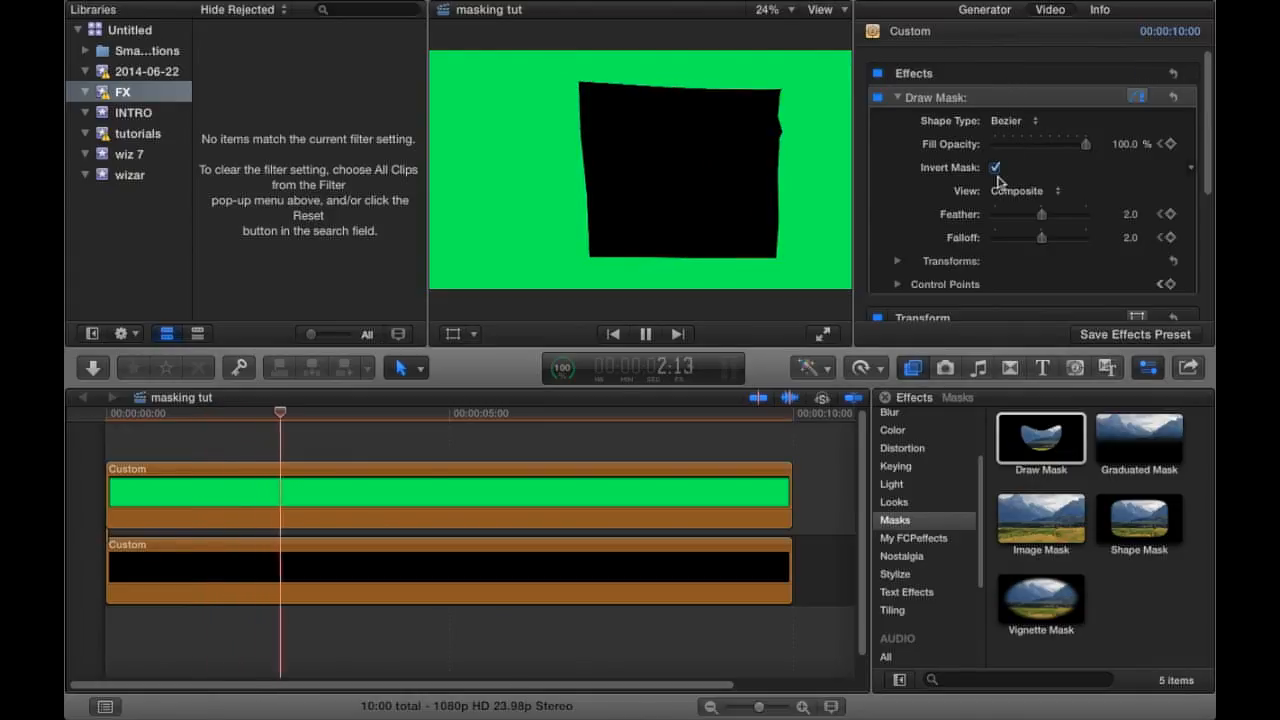
key(space)
click(995, 168)
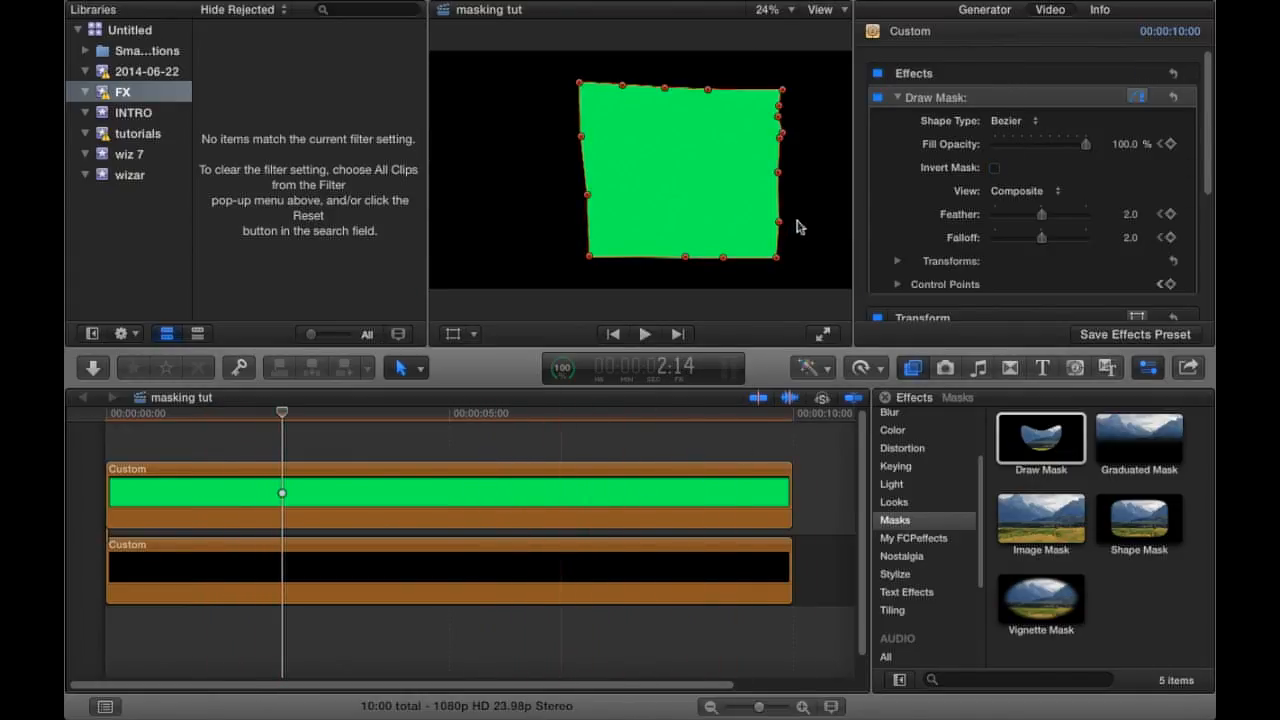
Remove the Draw Mask from the green clip and apply the Graduated Mask effect in its place.
key(Delete)
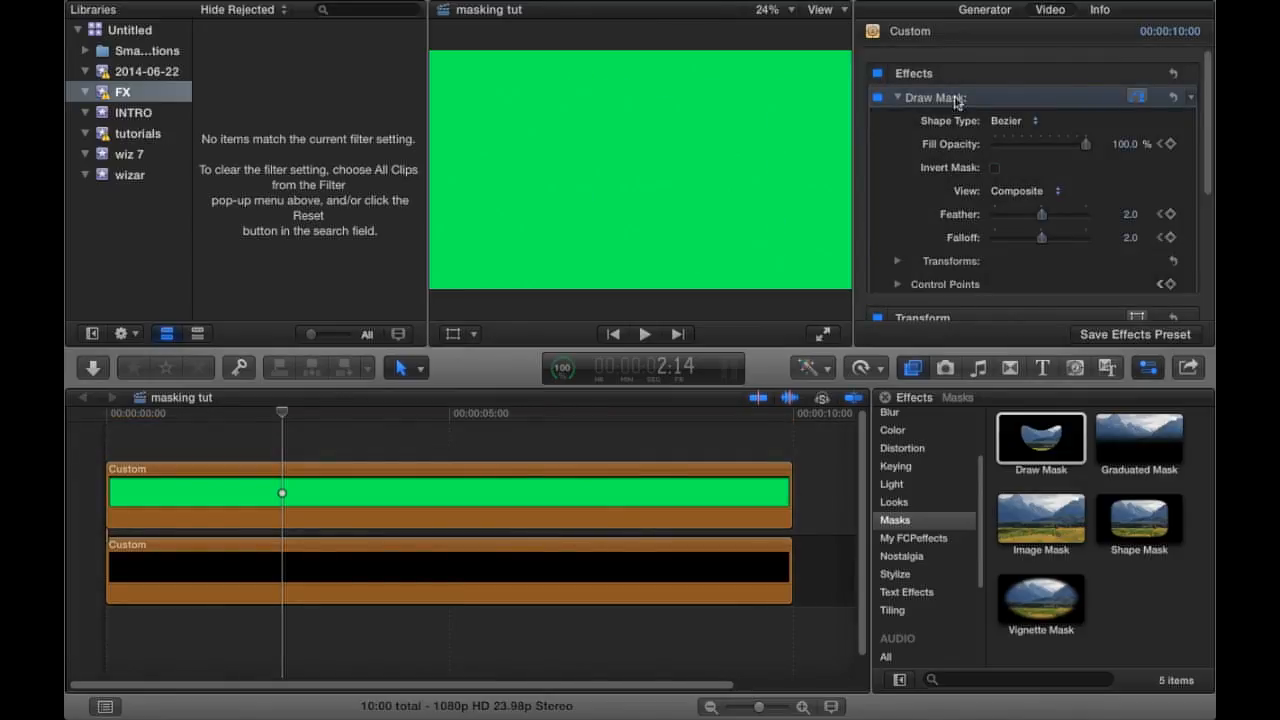
drag(1137, 454, 689, 490)
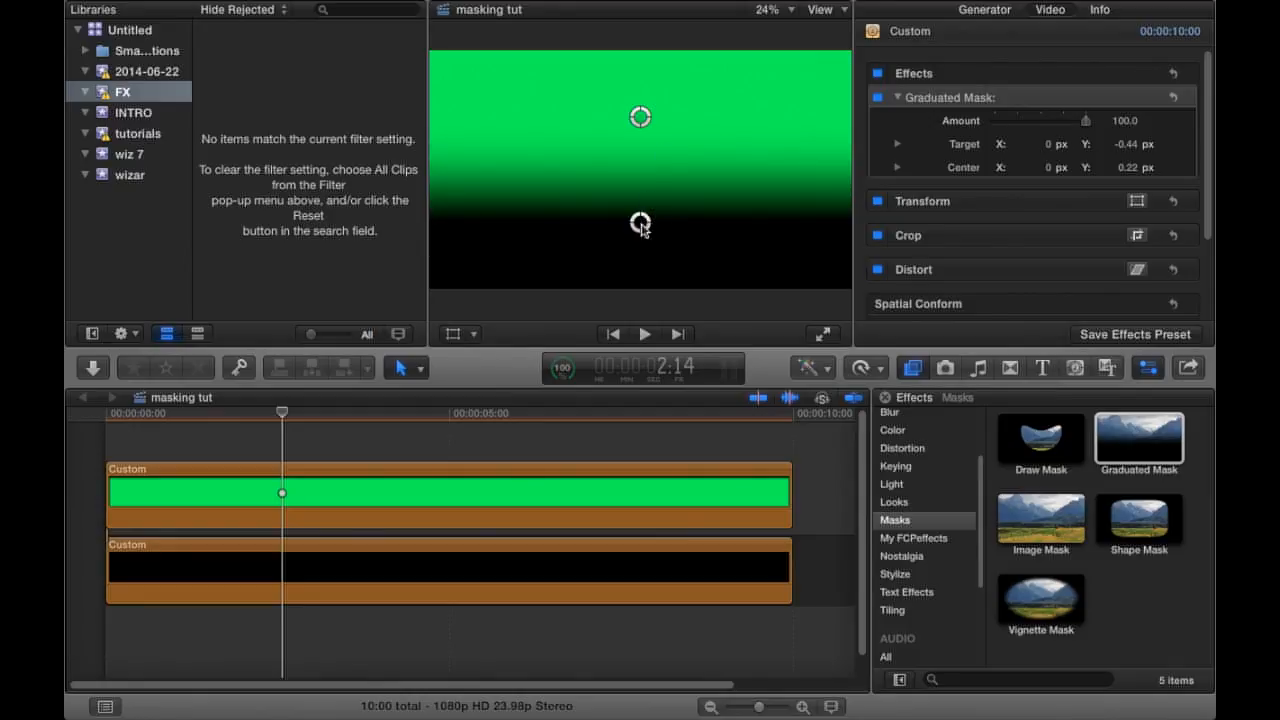
Tilt and shift the Graduated Mask's gradient, moving its target to X -0.08, Y -0.3 and its center to X 0.2, Y 0.05.
mouse_move(642, 228)
mouse_down()
mouse_move(650, 112)
mouse_move(689, 237)
mouse_move(626, 246)
mouse_move(637, 189)
mouse_move(634, 260)
mouse_move(649, 169)
mouse_move(689, 126)
mouse_move(731, 257)
mouse_move(613, 193)
mouse_move(643, 186)
mouse_move(694, 206)
mouse_move(623, 171)
mouse_move(727, 170)
mouse_move(814, 200)
mouse_move(669, 146)
mouse_move(617, 163)
mouse_move(636, 250)
mouse_move(654, 214)
mouse_move(608, 112)
mouse_move(663, 126)
mouse_move(669, 209)
mouse_move(626, 211)
mouse_move(643, 228)
mouse_up()
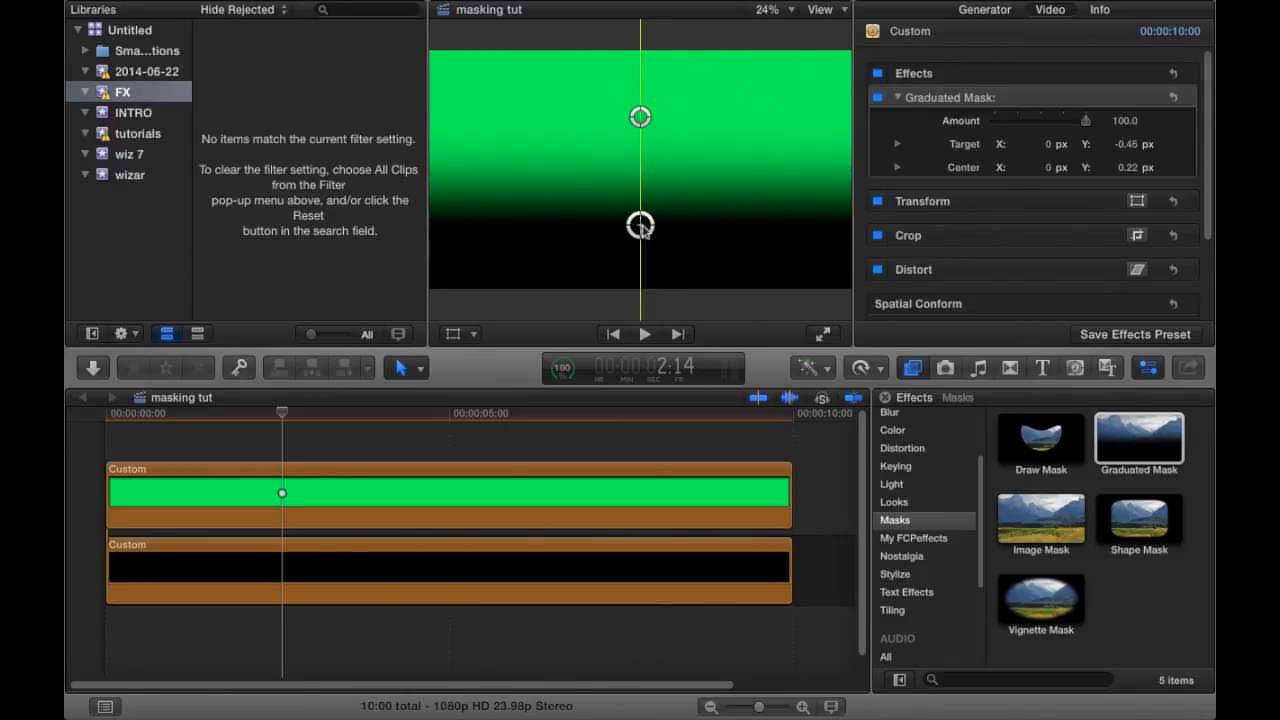
drag(1083, 127, 1120, 122)
drag(643, 232, 624, 192)
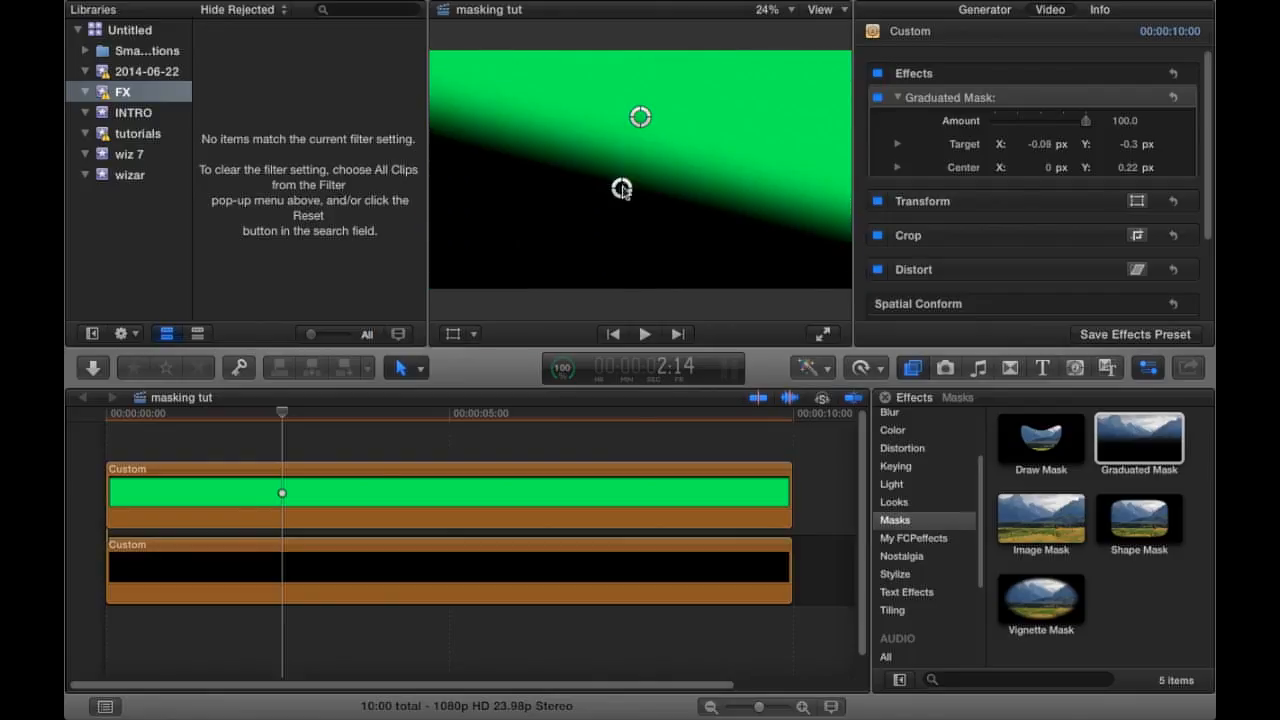
drag(640, 120, 711, 53)
drag(742, 119, 689, 160)
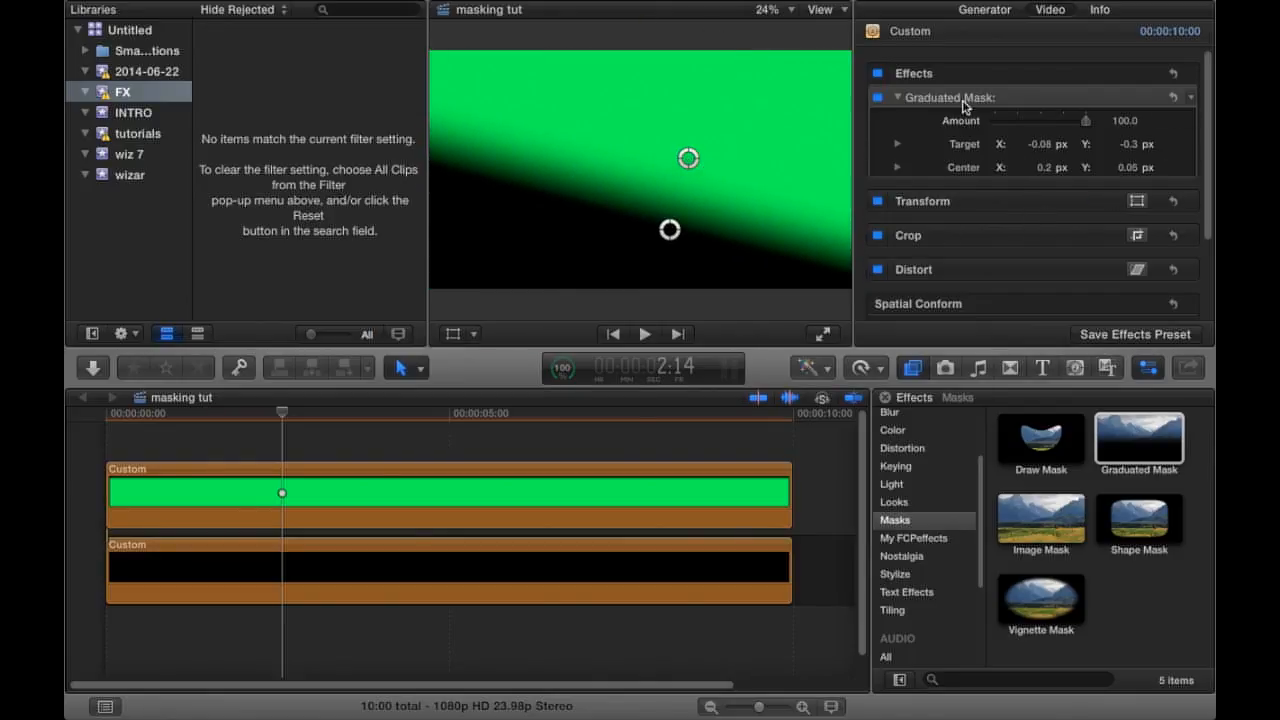
Replace the green clip's Graduated Mask with an Image Mask and try out its mask source selection.
key(Delete)
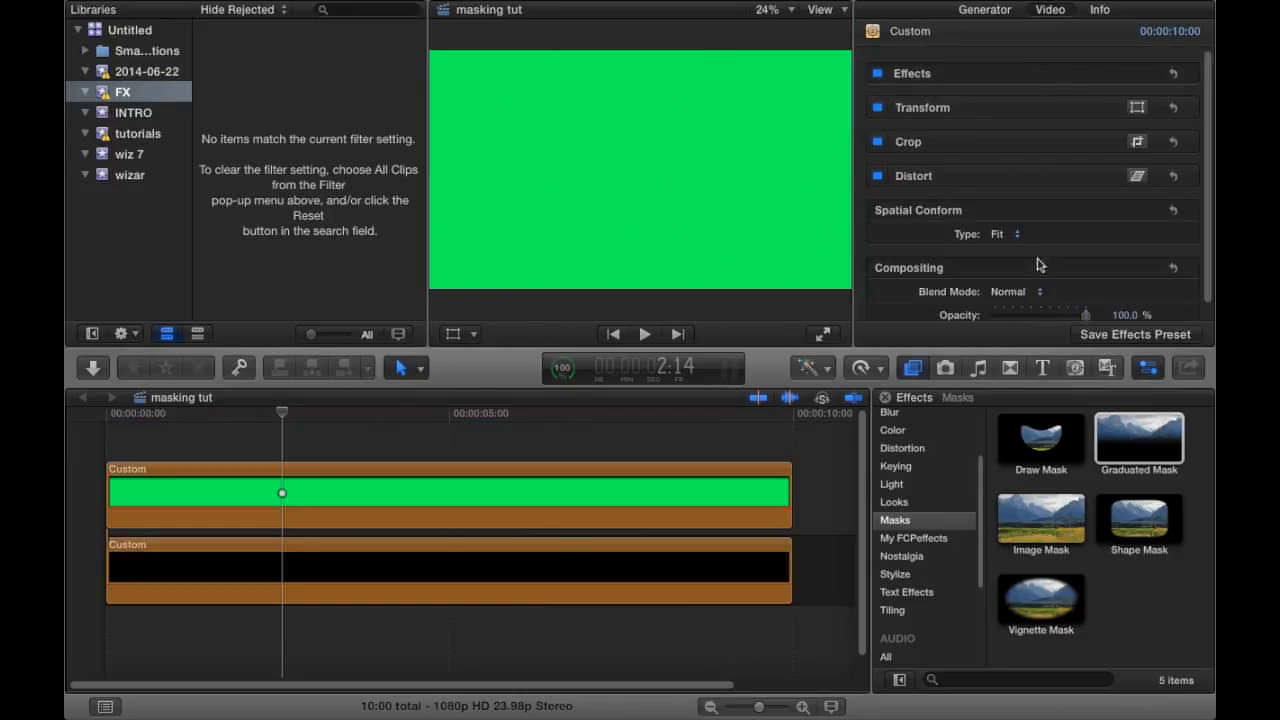
drag(1040, 518, 726, 489)
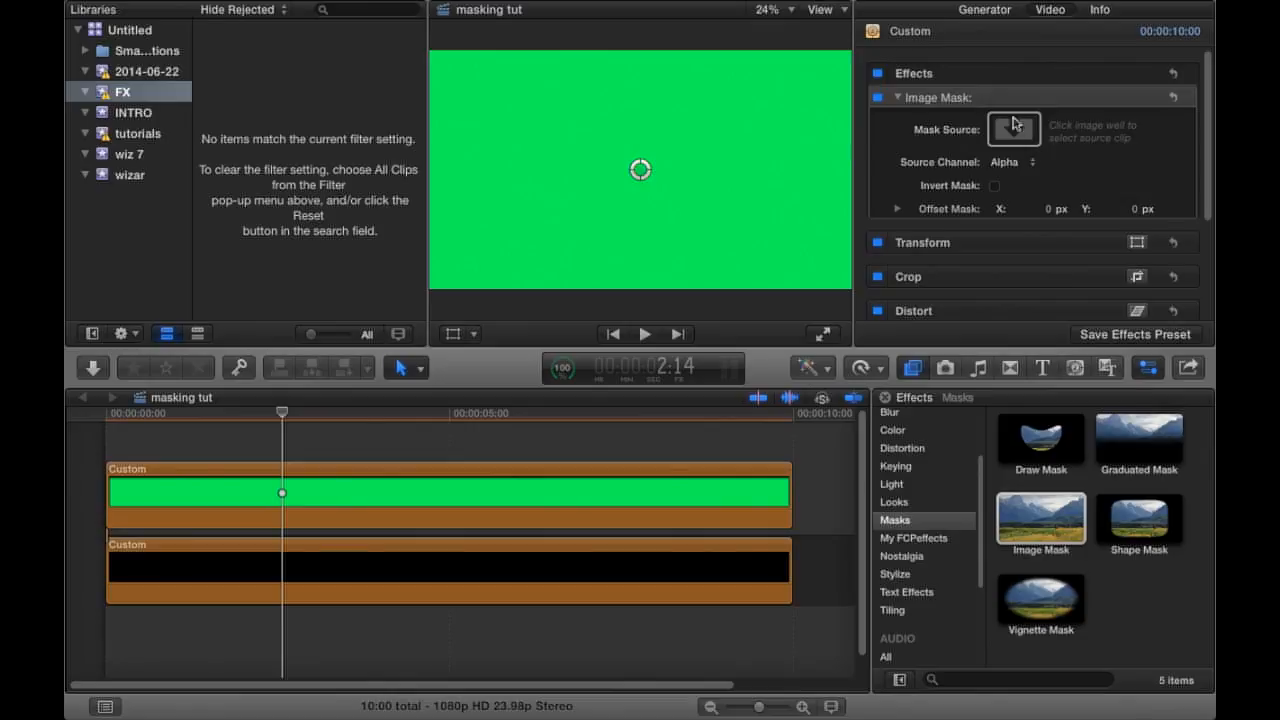
click(1014, 126)
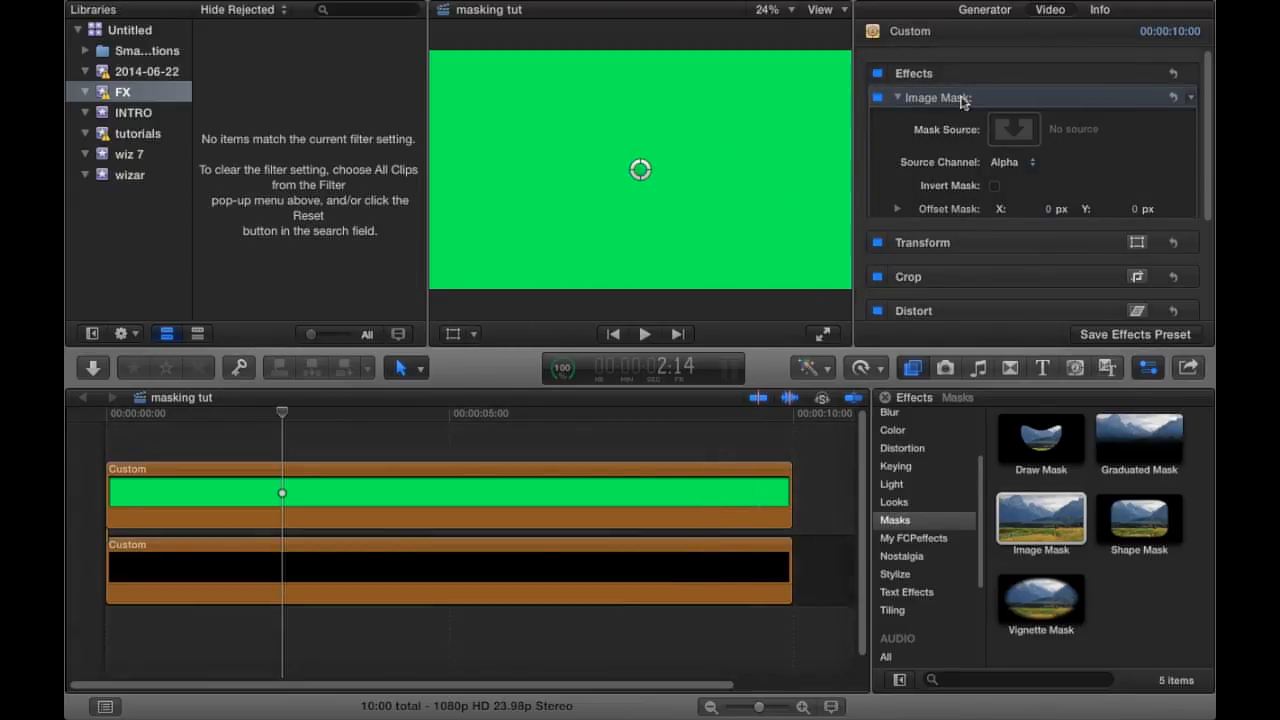
Replace the Image Mask with a Shape Mask on the green clip and make the mask outline slightly taller.
key(Delete)
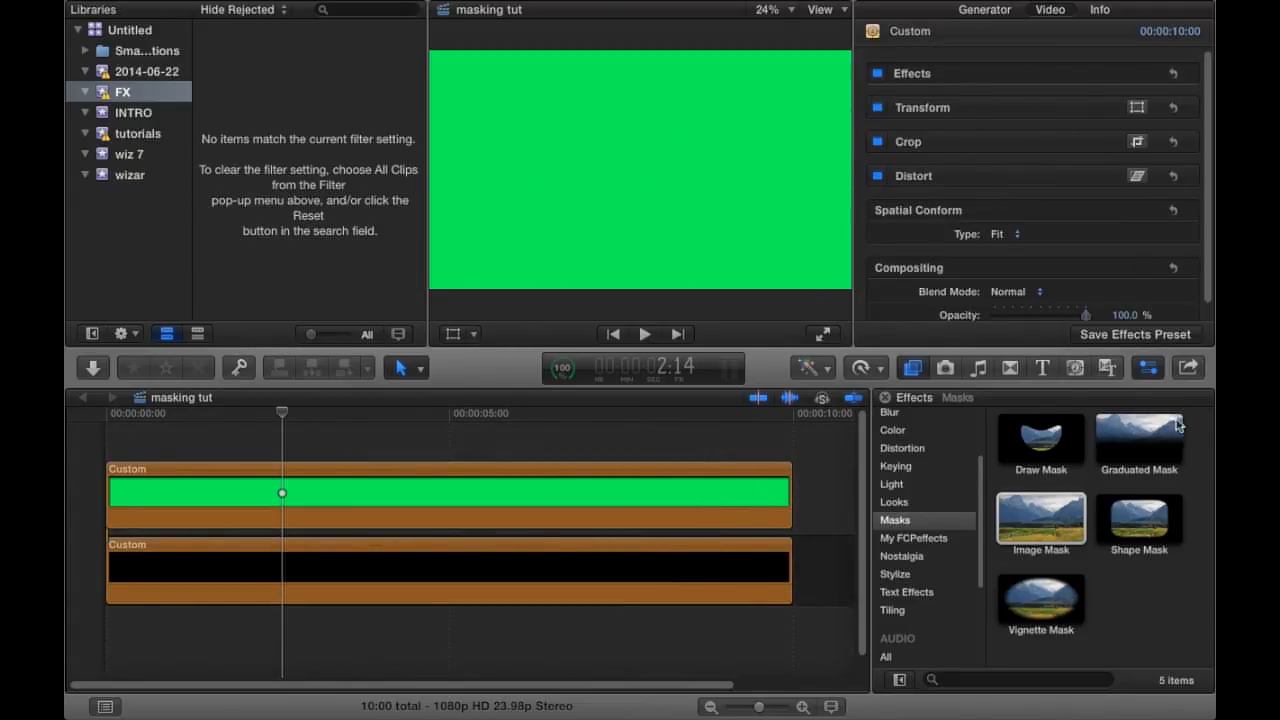
drag(1157, 515, 760, 500)
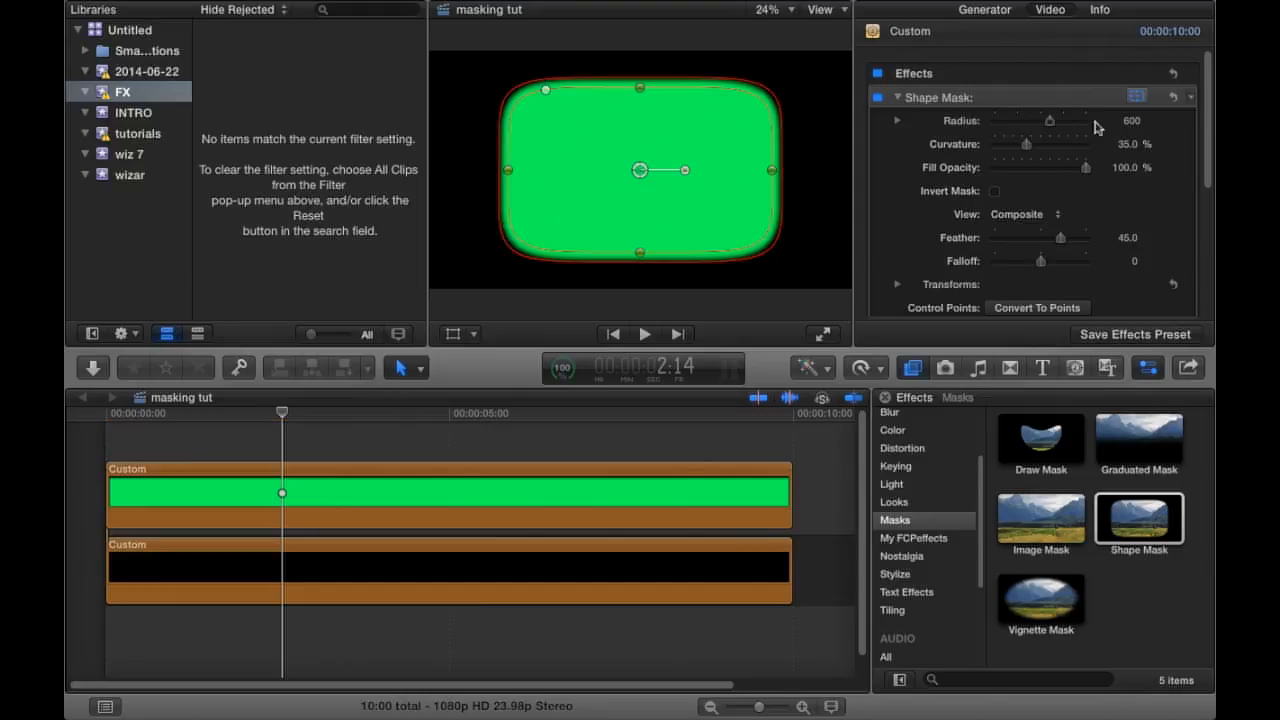
scroll(1072, 188, down, 3)
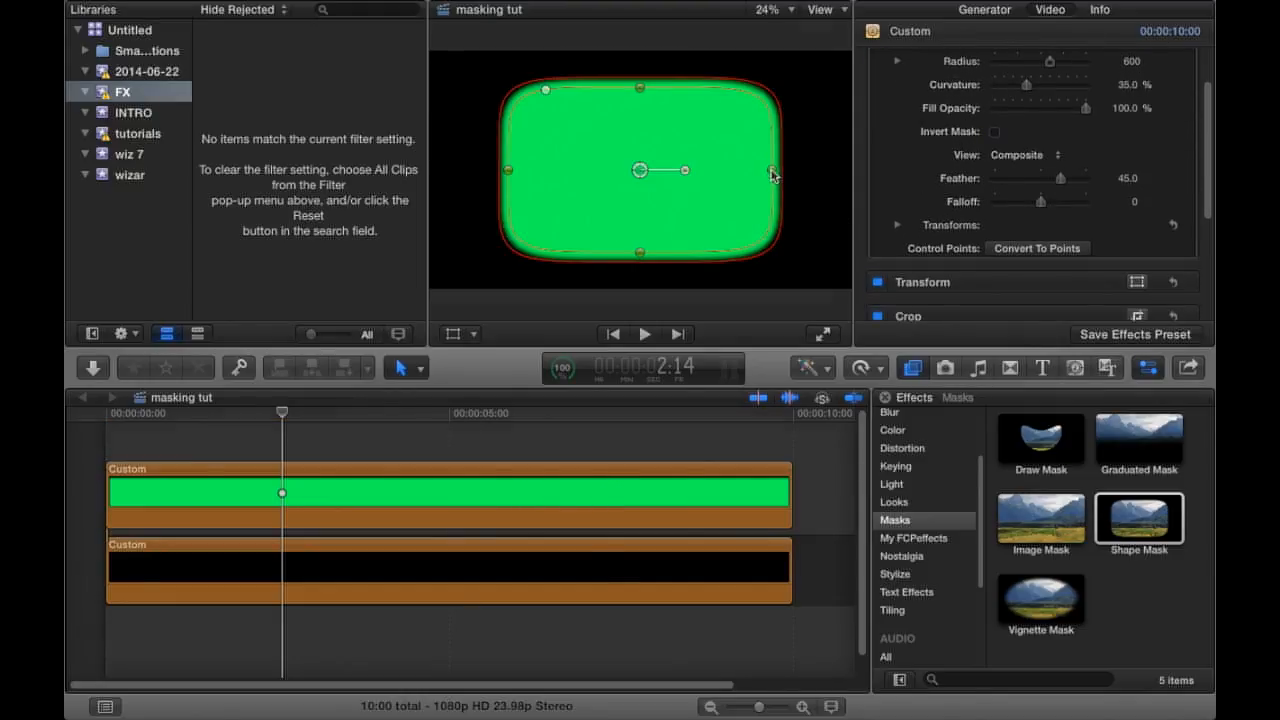
mouse_move(773, 176)
mouse_down()
mouse_move(823, 168)
mouse_move(749, 170)
mouse_move(770, 163)
mouse_up()
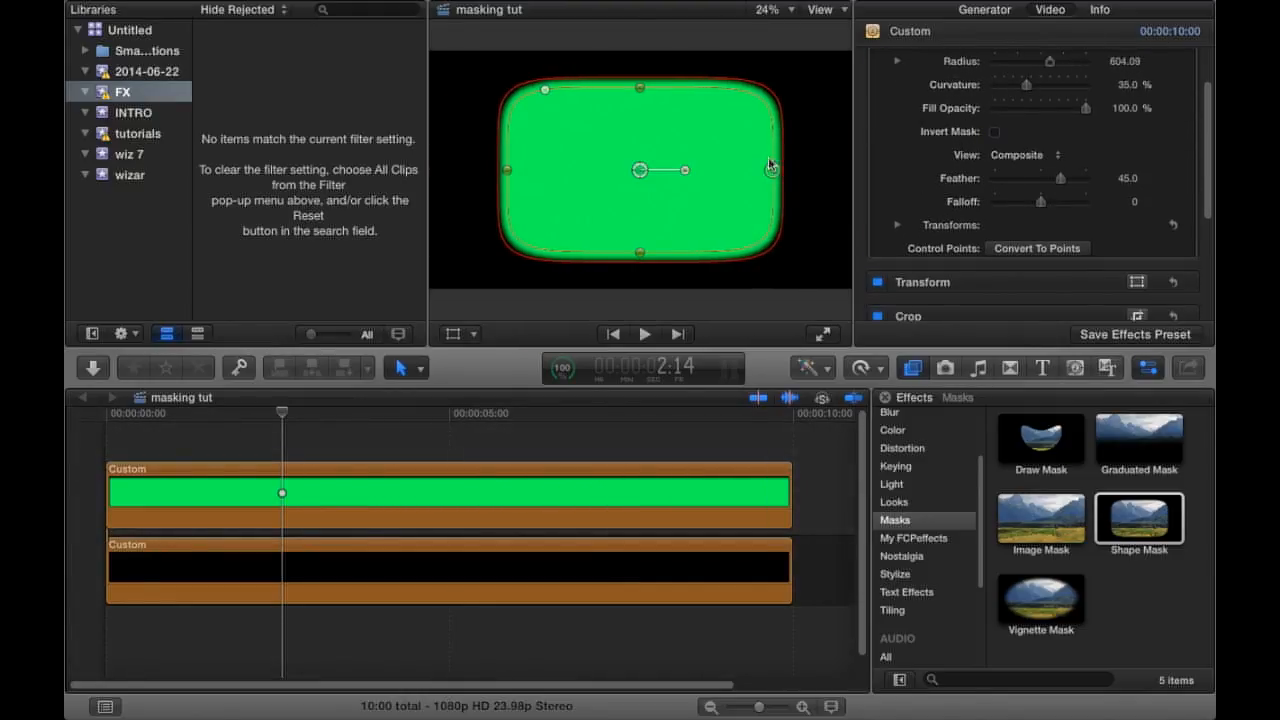
mouse_move(641, 253)
mouse_down()
mouse_move(640, 206)
mouse_move(639, 260)
mouse_up()
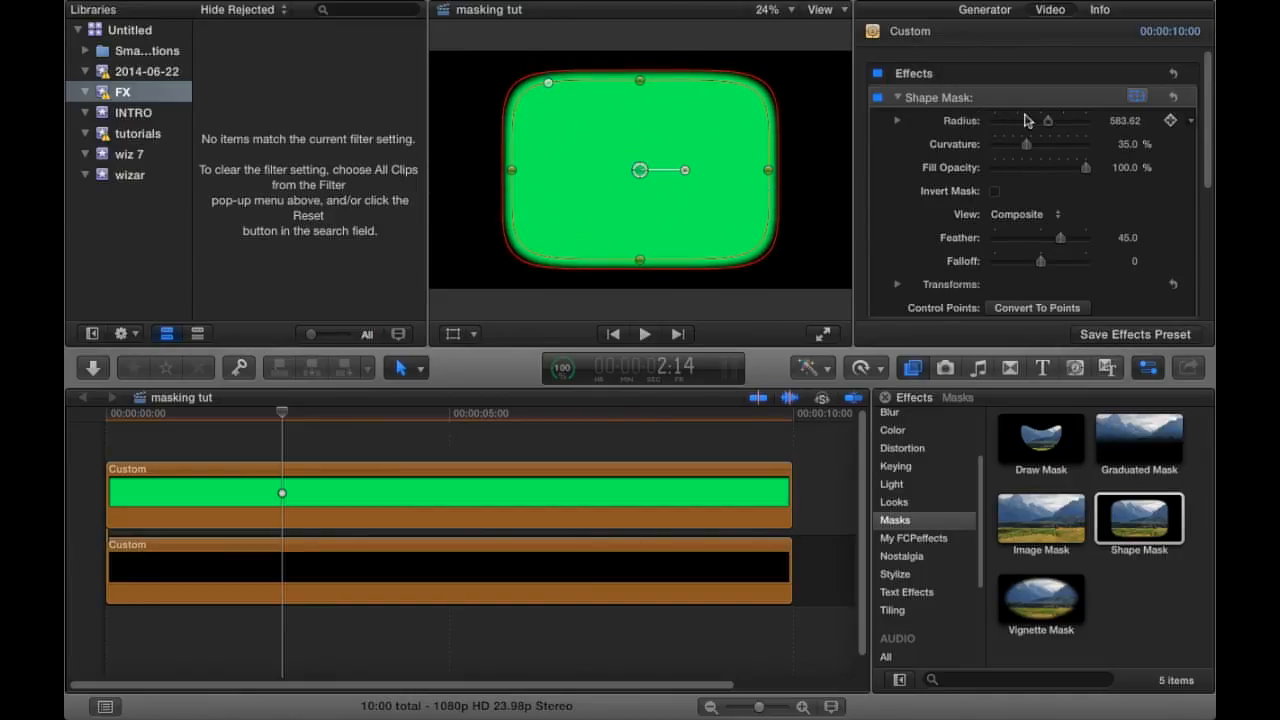
Set the Shape Mask's radius to 515 and curvature to 72.25%, keeping the fill opacity at 100%.
drag(1048, 121, 1095, 166)
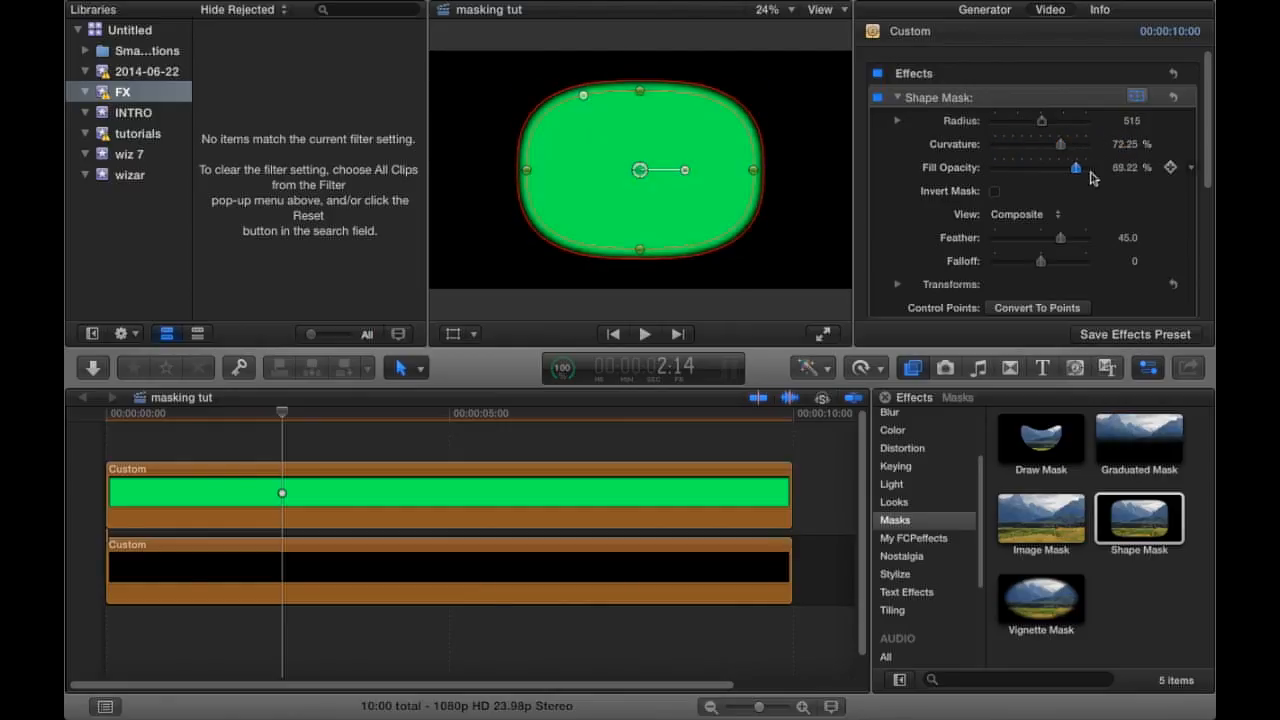
scroll(1016, 233, down, 3)
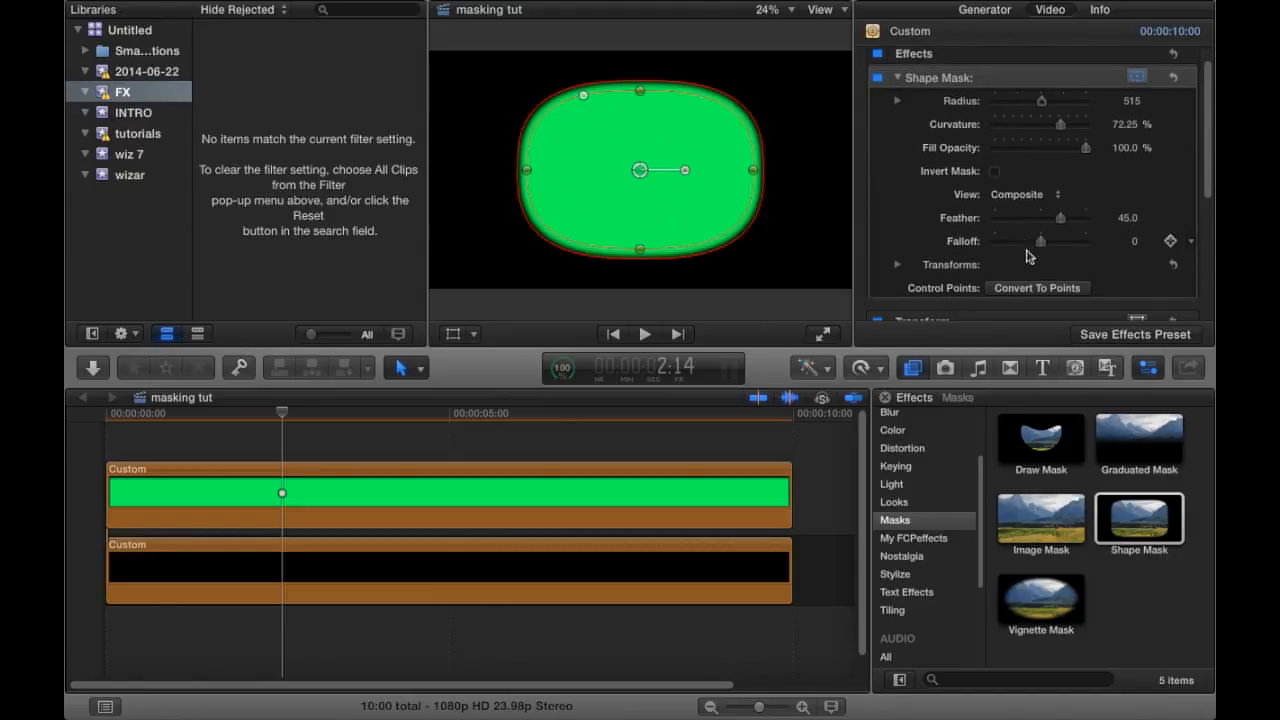
Start converting the Shape Mask to control points and cancel it, and look over its position, rotation and scale parameters.
click(1025, 280)
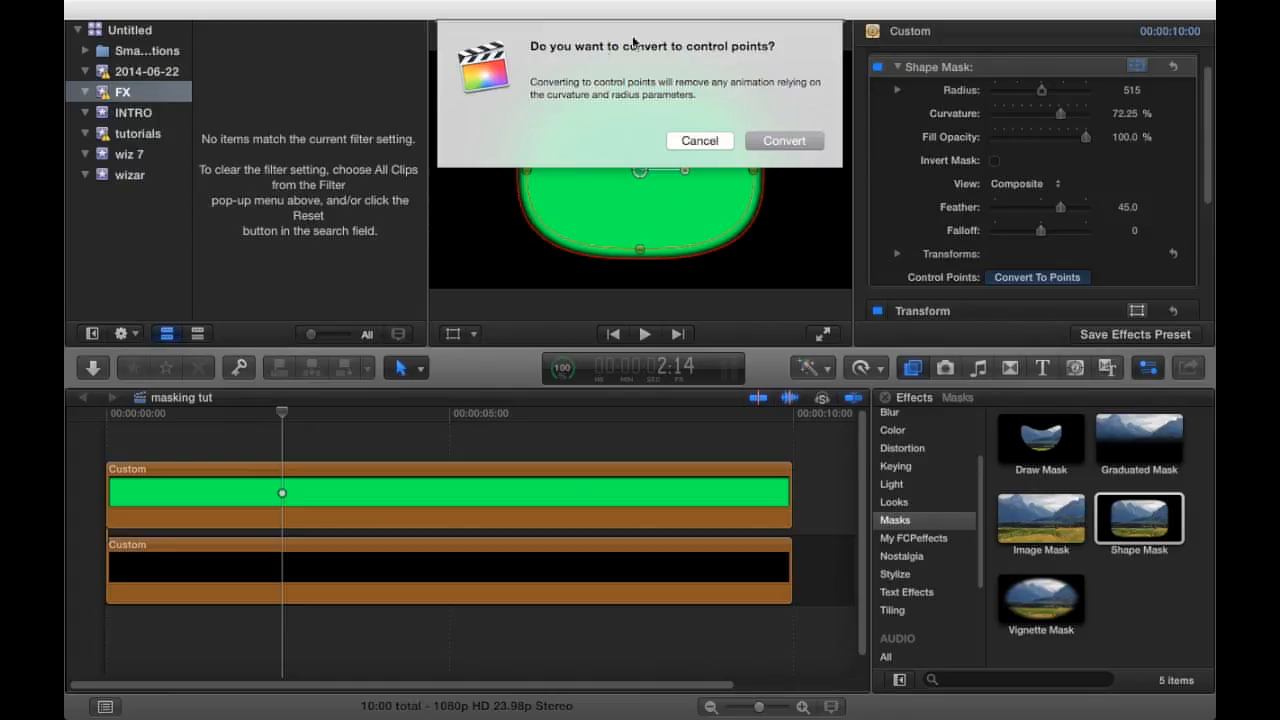
click(700, 142)
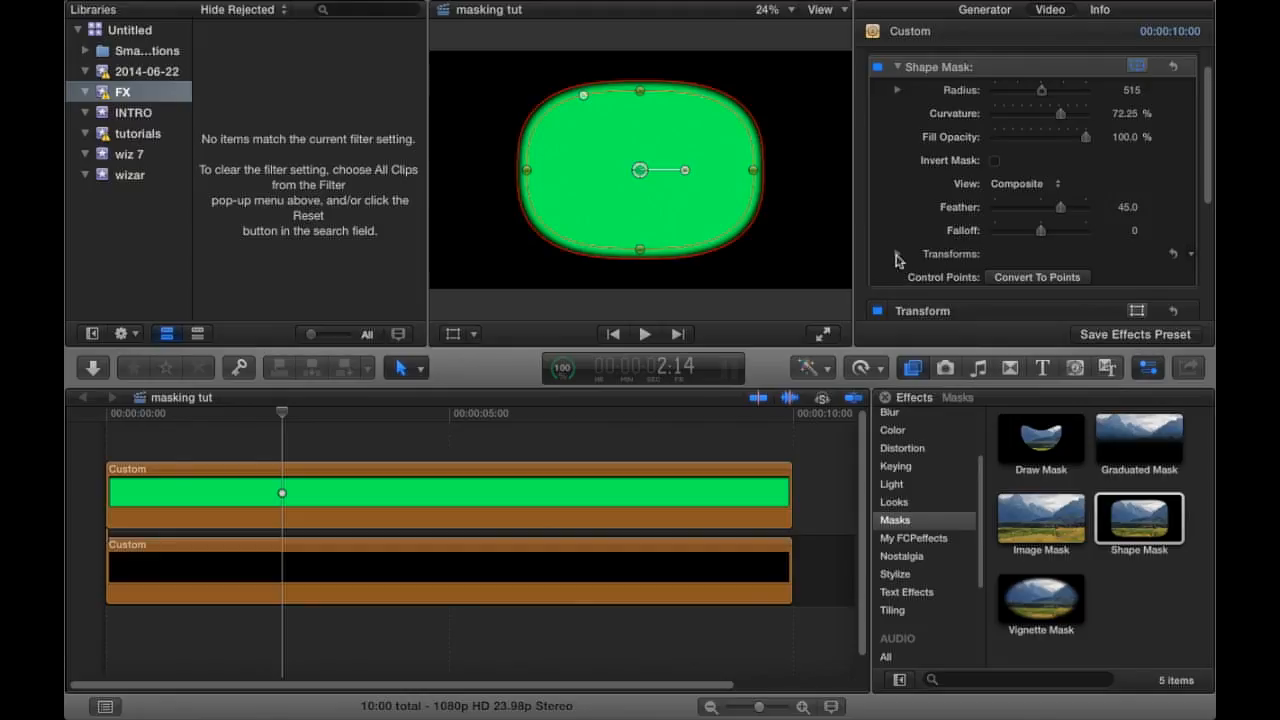
click(897, 255)
scroll(922, 252, down, 5)
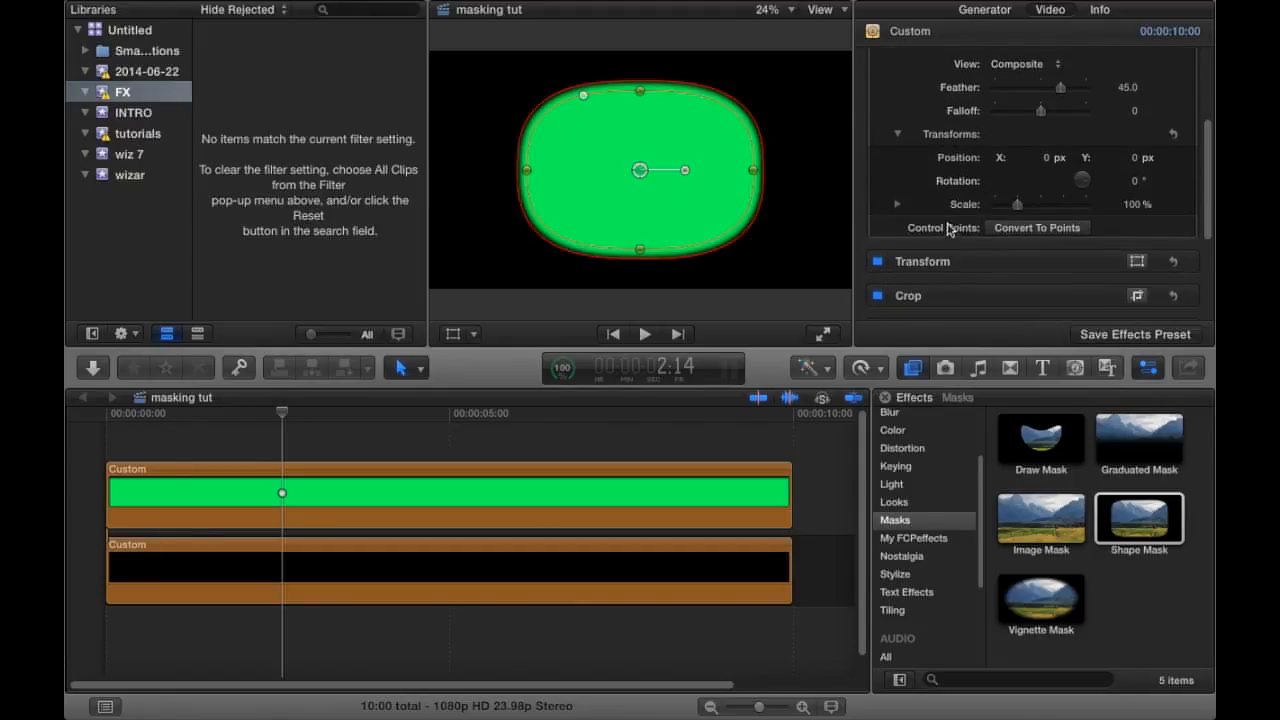
scroll(930, 225, up, 3)
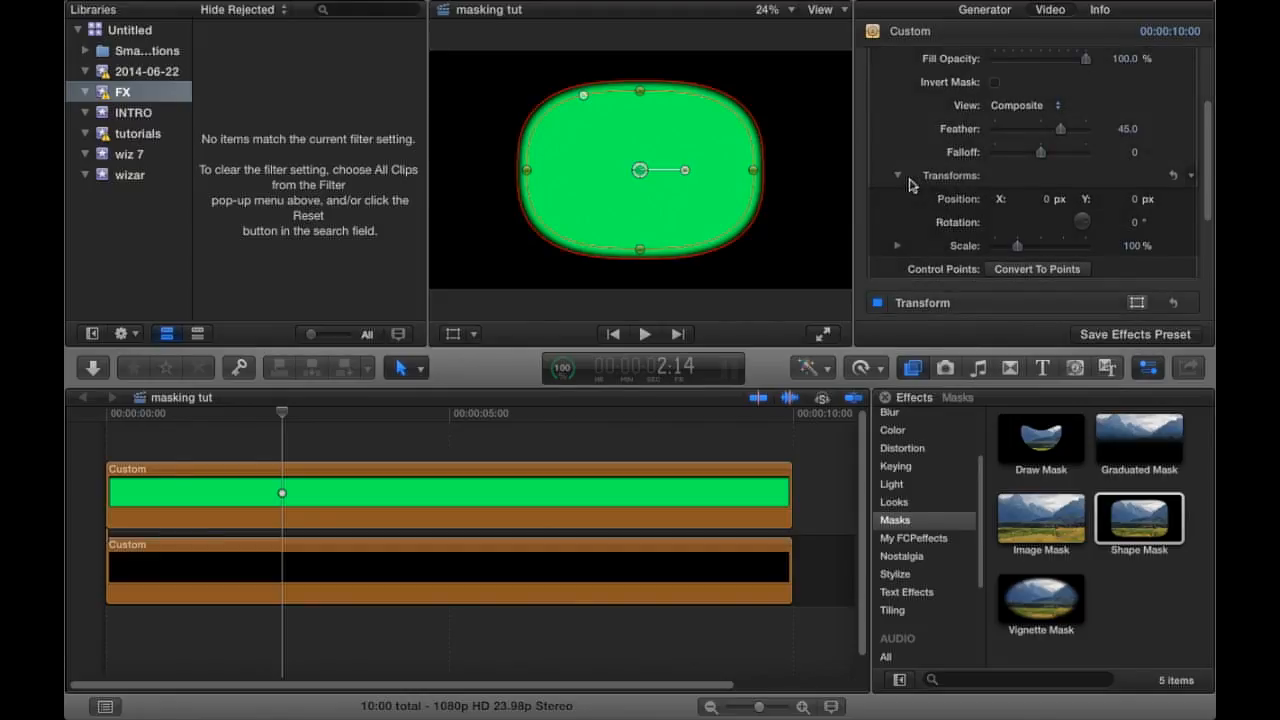
click(897, 176)
scroll(1000, 178, up, 2)
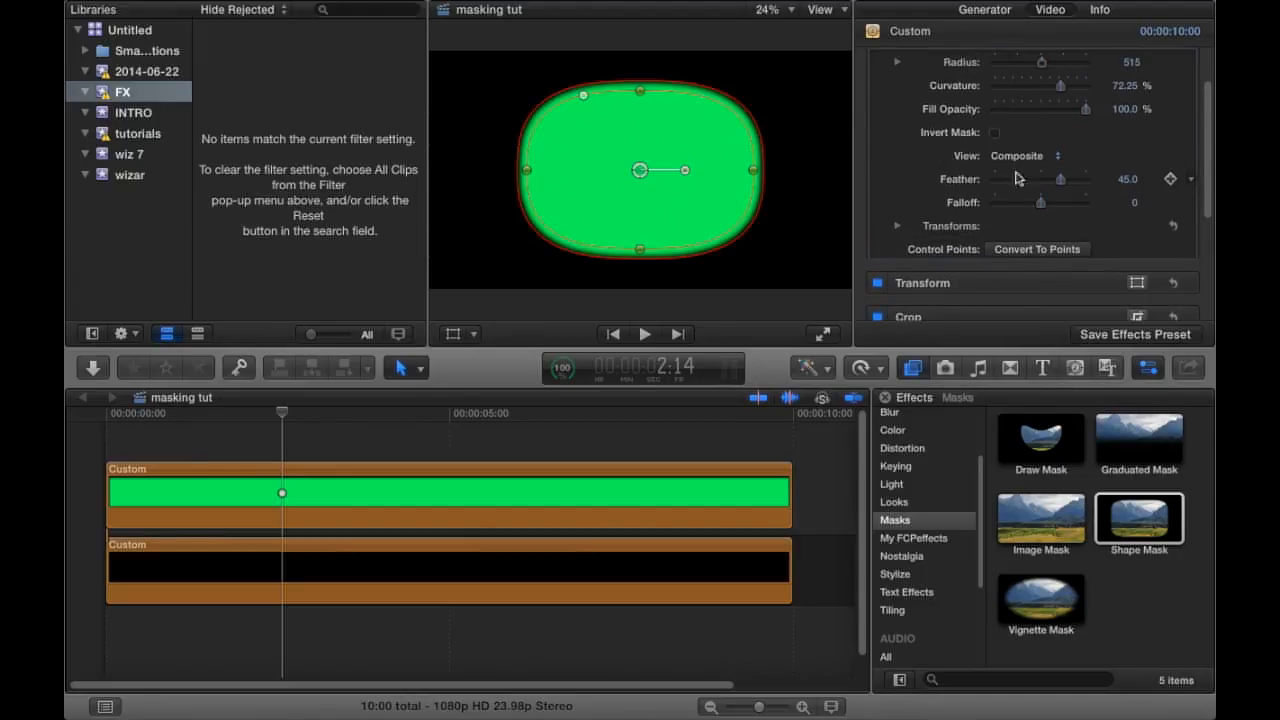
Lower the Shape Mask's feather to 2.0 for a sharp edge.
mouse_move(1058, 178)
mouse_down()
mouse_move(1083, 175)
mouse_move(1037, 180)
mouse_up()
scroll(1037, 180, up, 3)
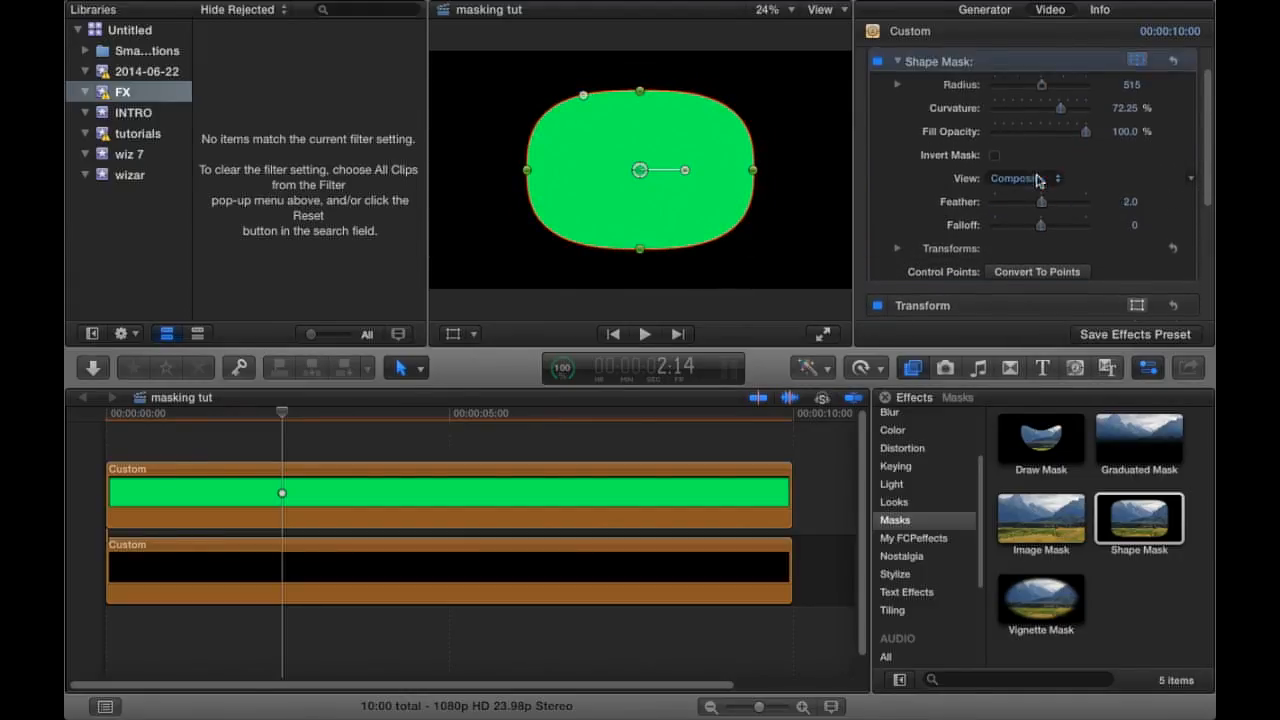
Preview the Shape Mask in Original view and inverted, restoring the Composite view and the uninverted mask.
click(1015, 212)
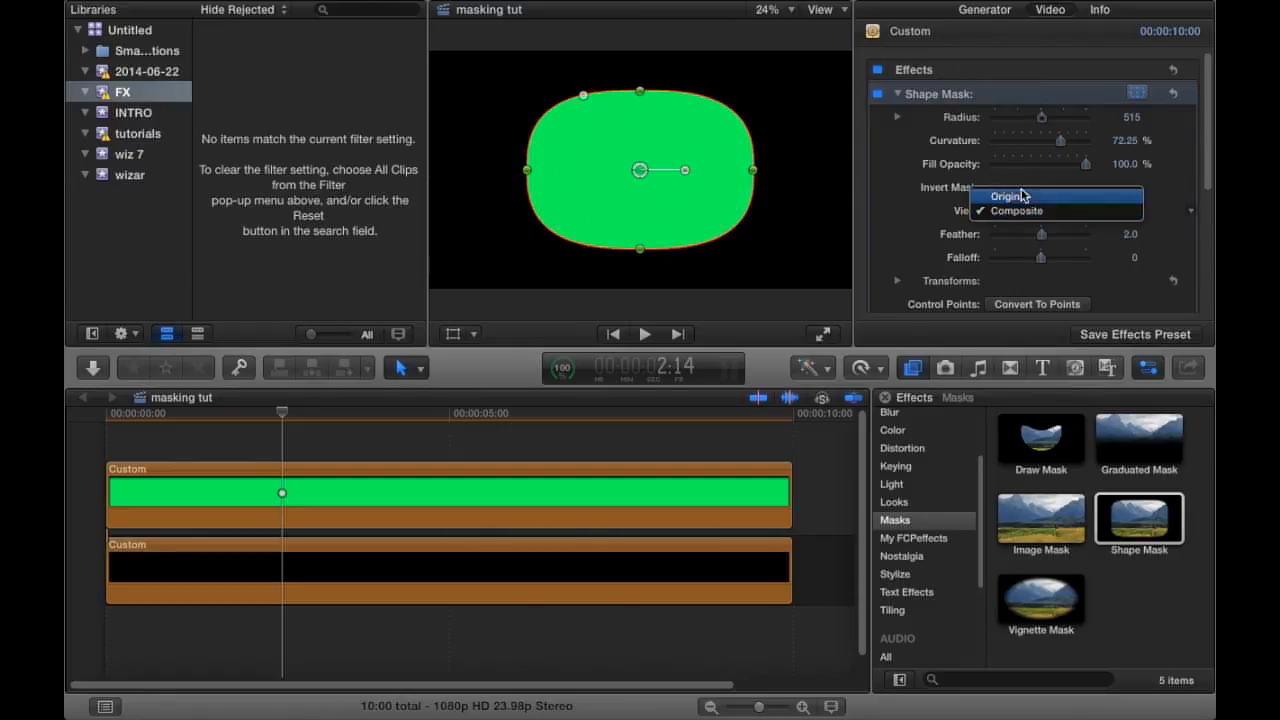
click(1017, 198)
click(1015, 211)
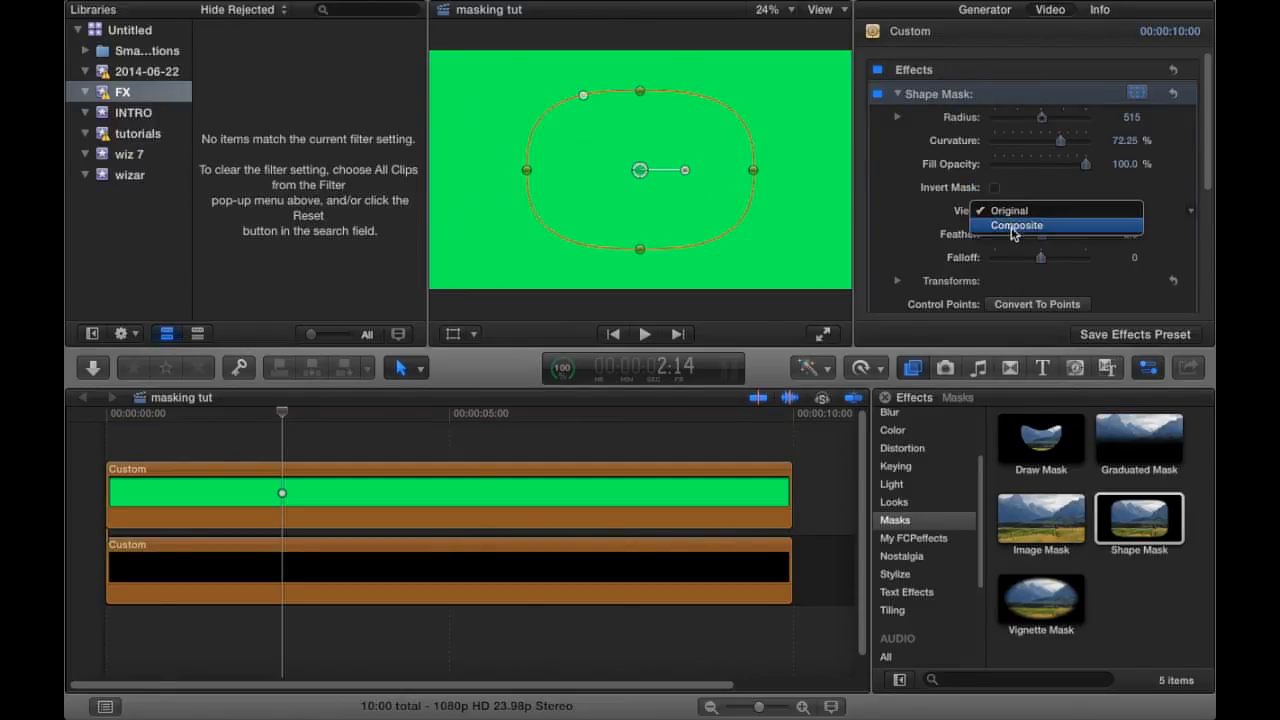
click(1015, 226)
click(994, 187)
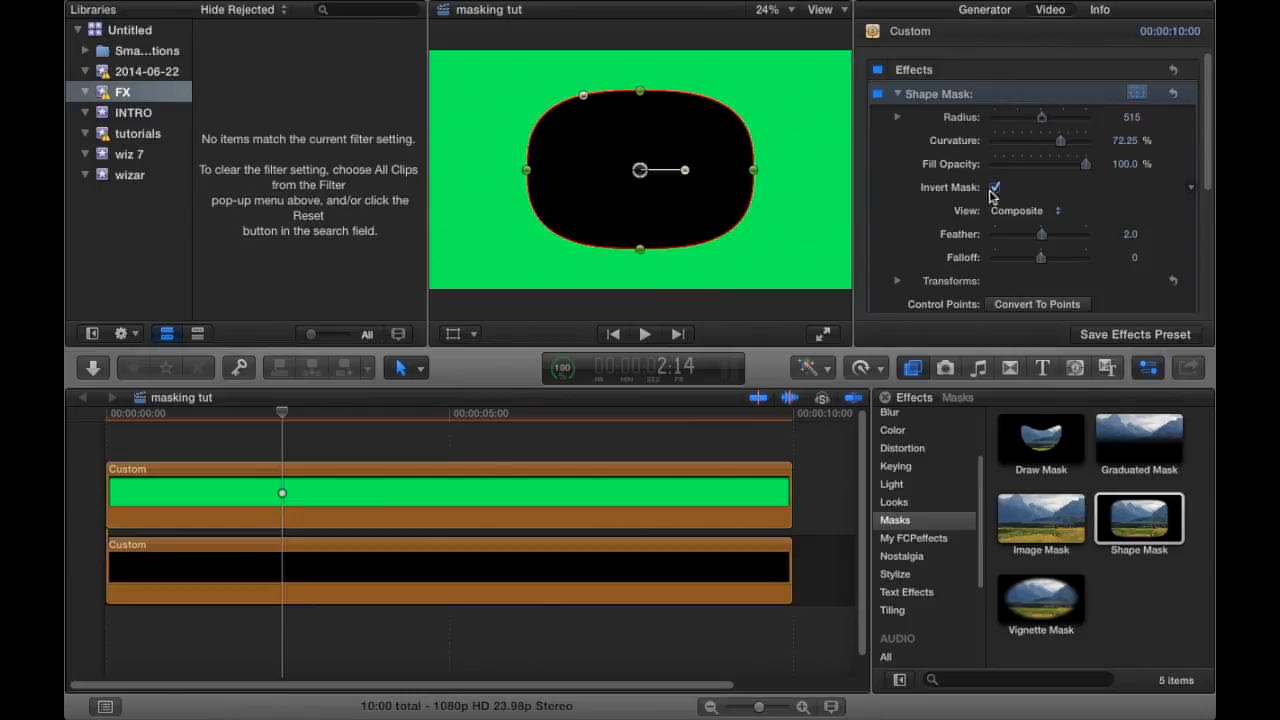
click(994, 187)
Toggle the Shape Mask's on-screen controls off and on, and narrow the mask's width to a radius of 371.72.
click(1136, 93)
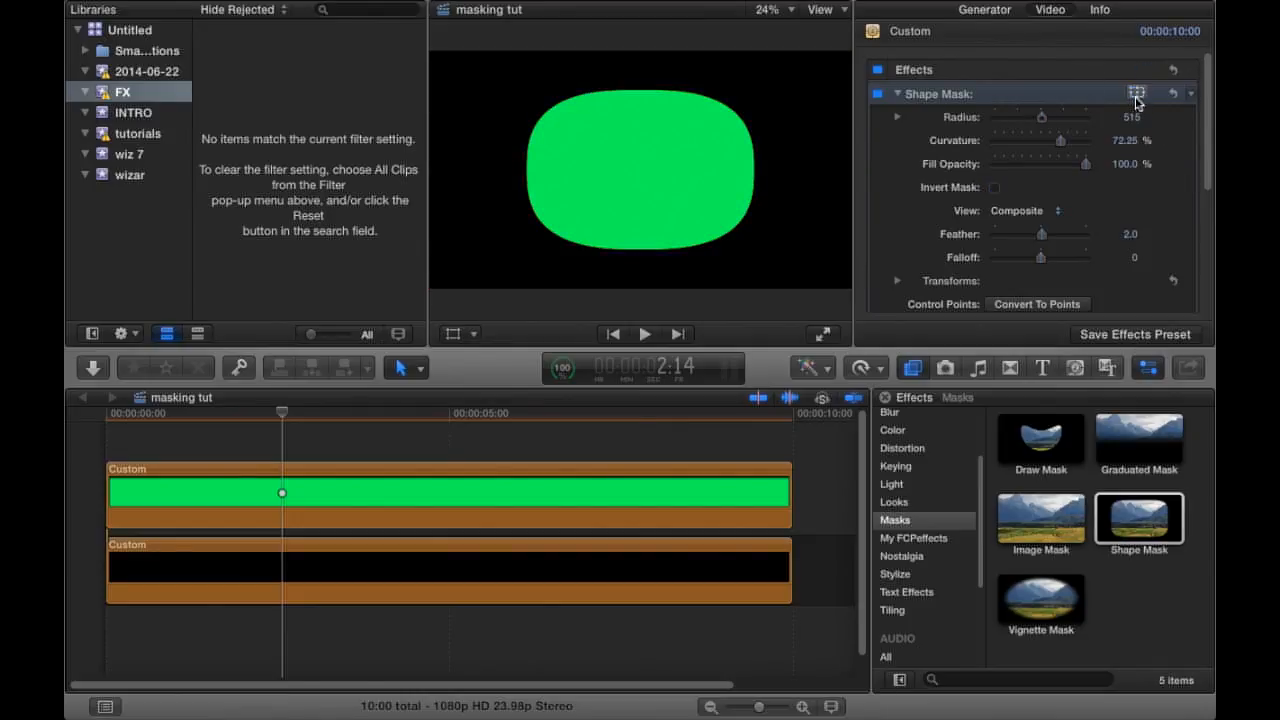
click(1136, 93)
click(1136, 93)
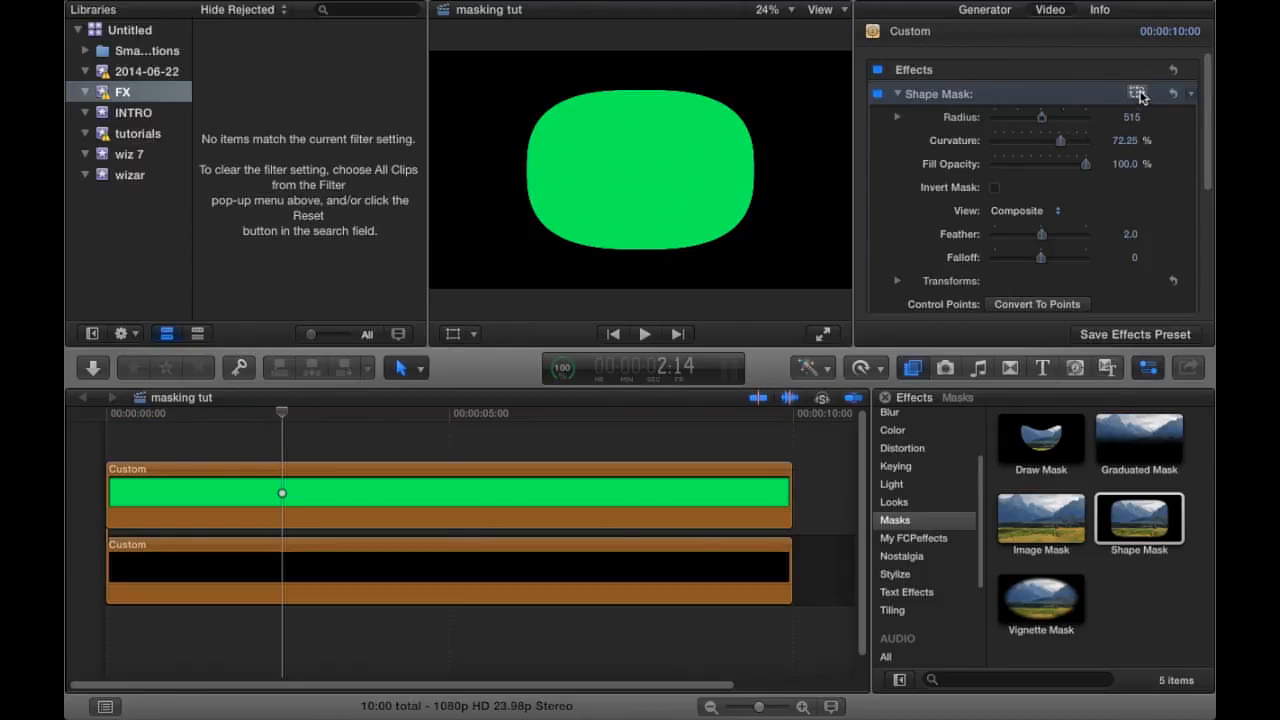
click(1137, 93)
drag(757, 176, 722, 172)
click(1137, 93)
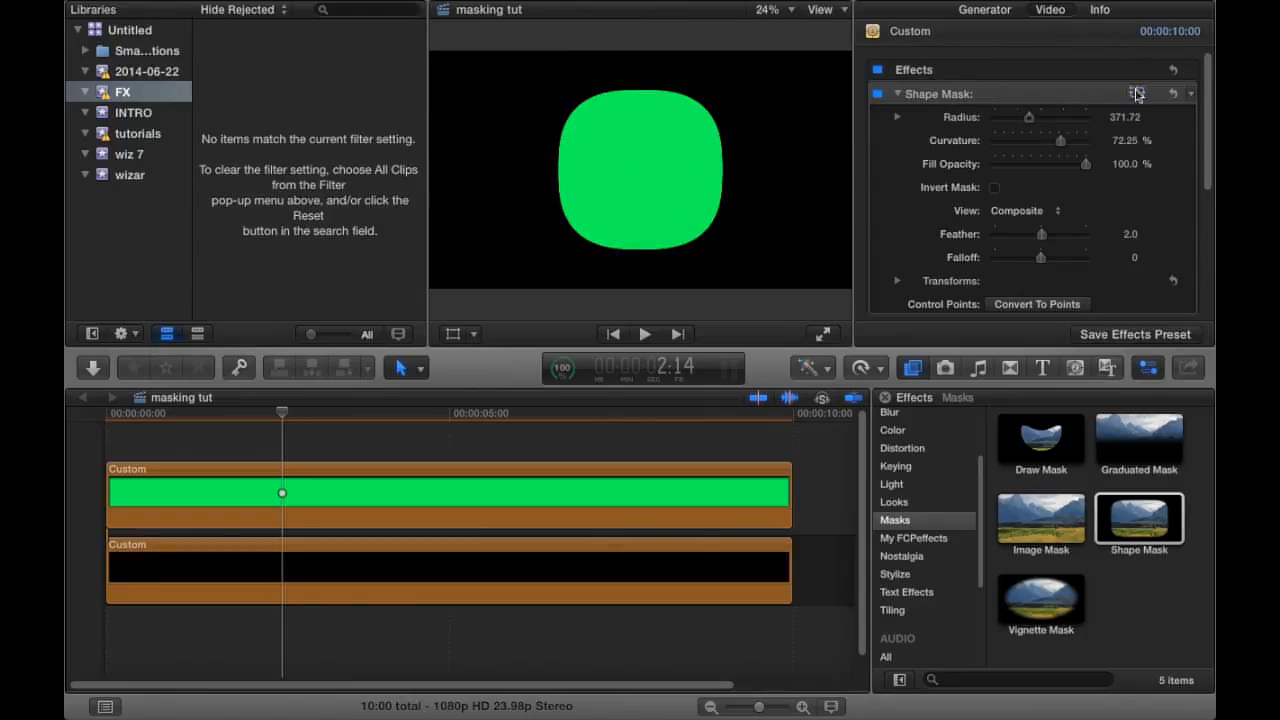
click(1137, 93)
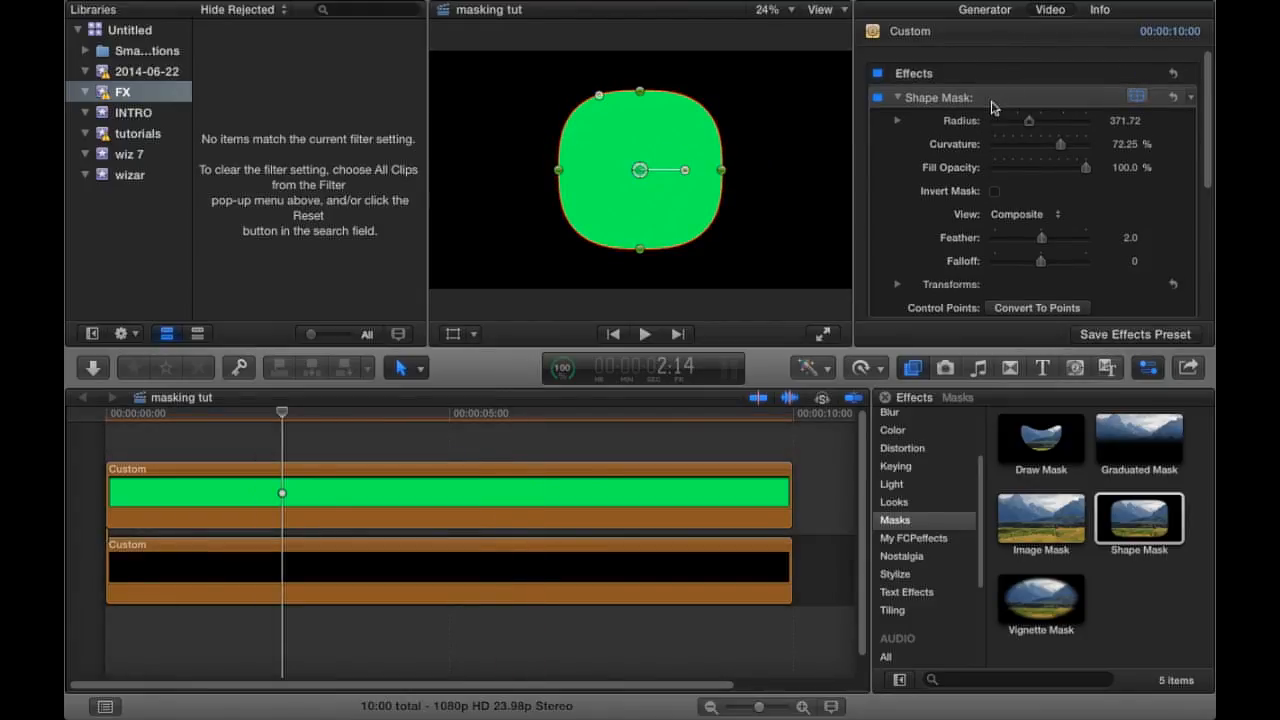
Replace the green solid's Shape Mask with a Vignette Mask, then set its size to 0.31 and falloff to 0.15.
key(Delete)
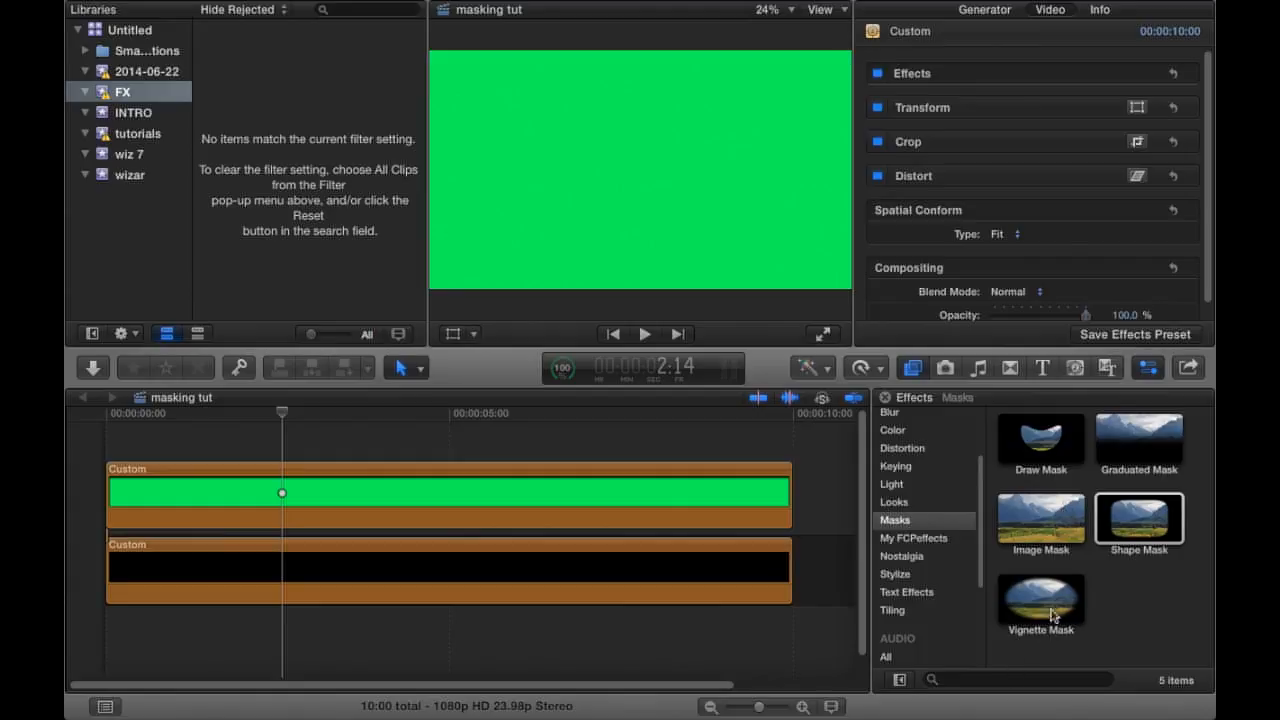
drag(1052, 614, 689, 505)
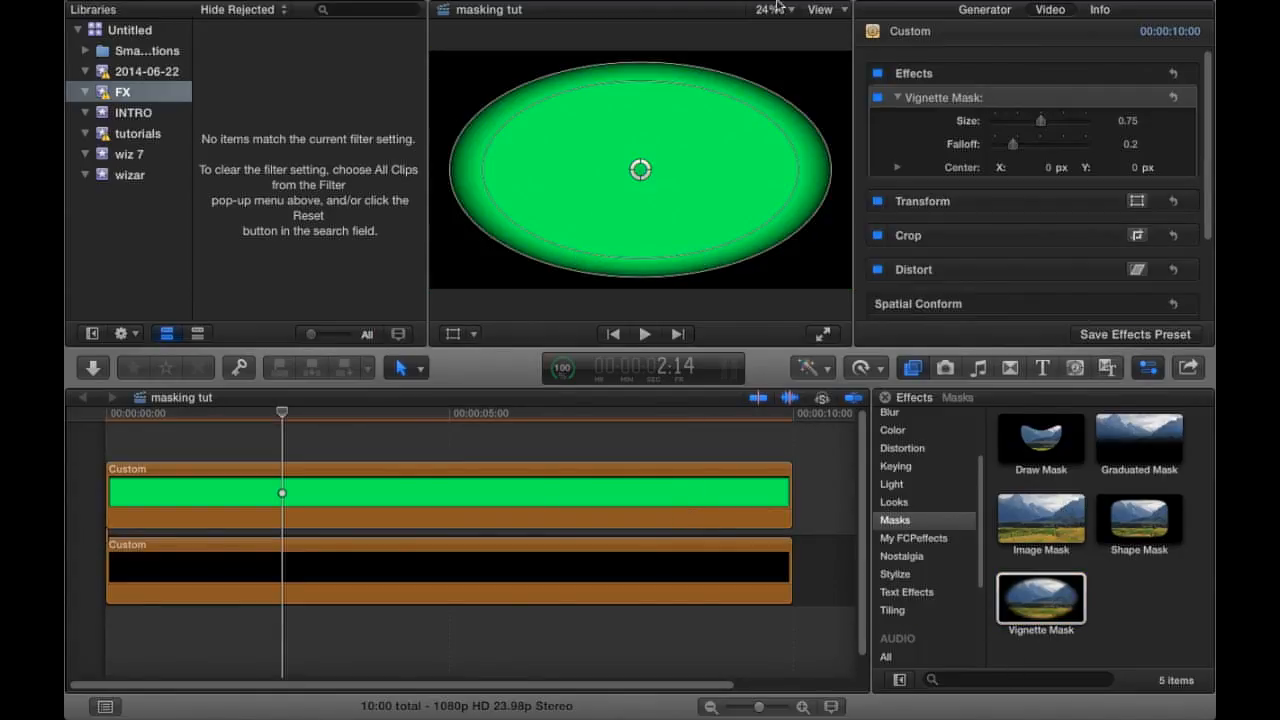
drag(1041, 120, 1108, 116)
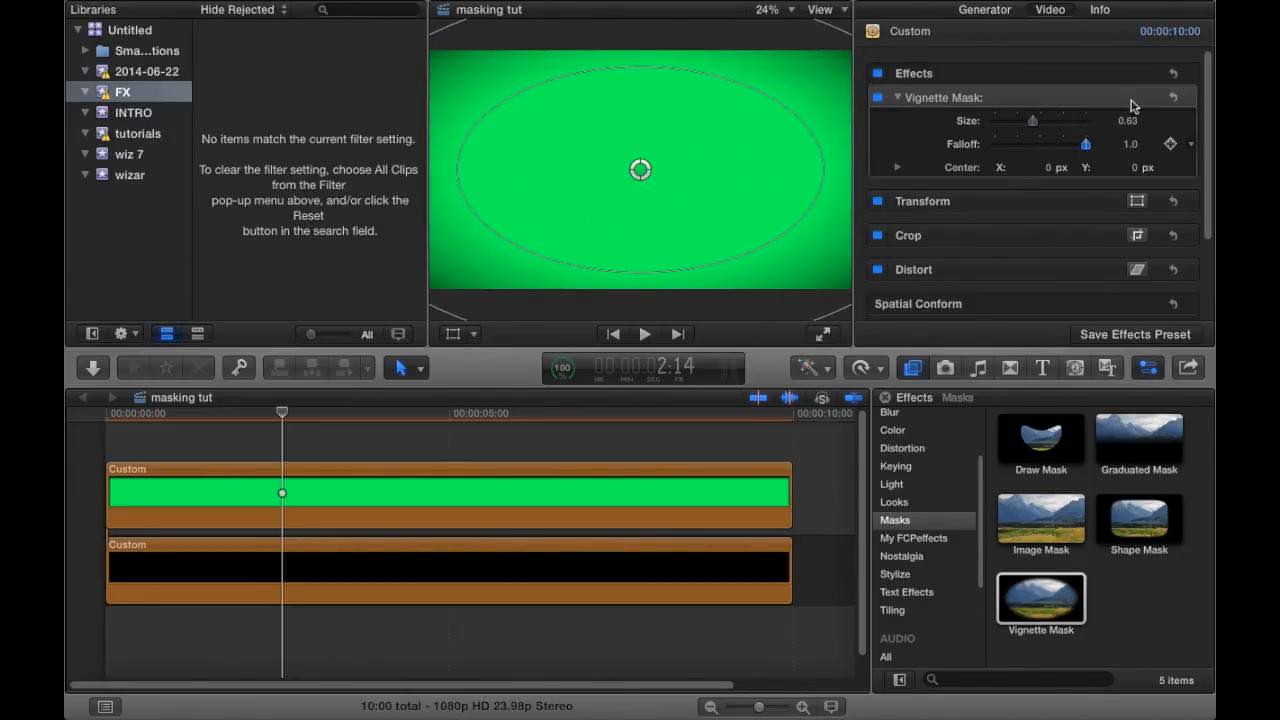
mouse_move(1020, 144)
mouse_down()
mouse_move(1038, 142)
mouse_move(997, 146)
mouse_move(1031, 146)
mouse_move(1008, 145)
mouse_move(1042, 121)
mouse_move(1066, 123)
mouse_move(1012, 134)
mouse_move(1017, 122)
mouse_up()
click(1023, 97)
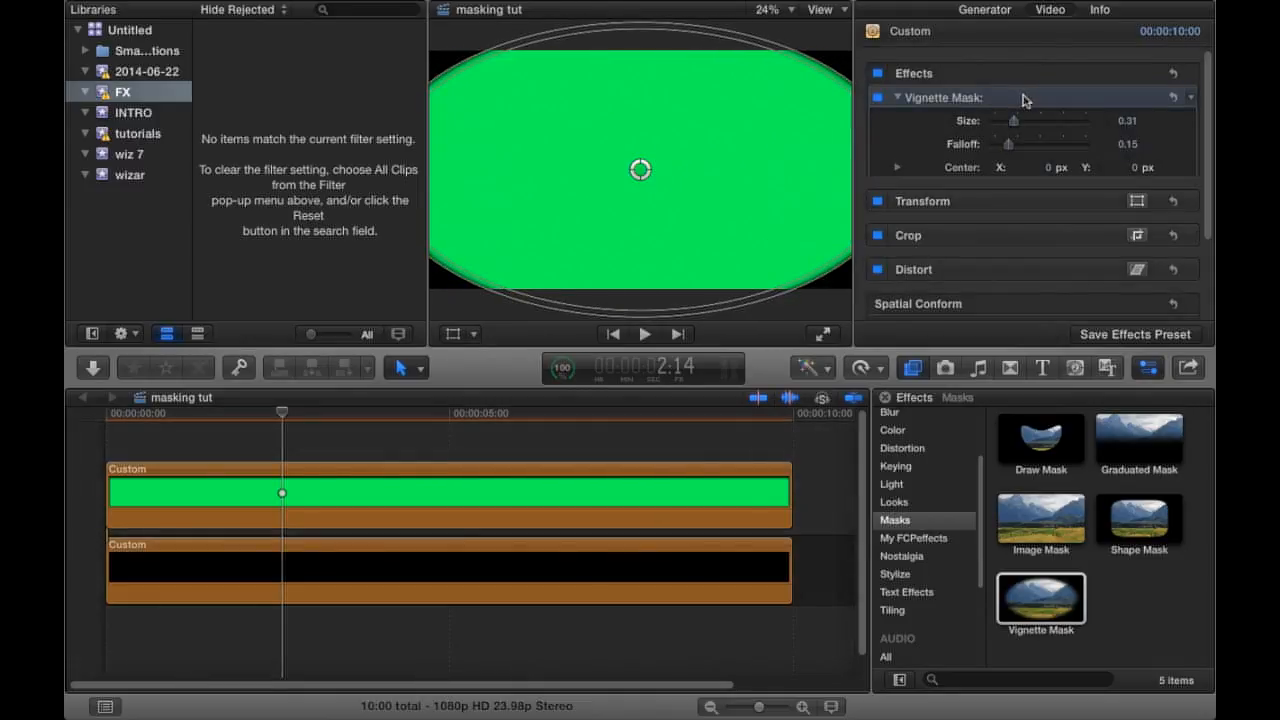
Replace the Vignette Mask with a Draw Mask on the green solid and draw a closed five-point linear shape.
key(Delete)
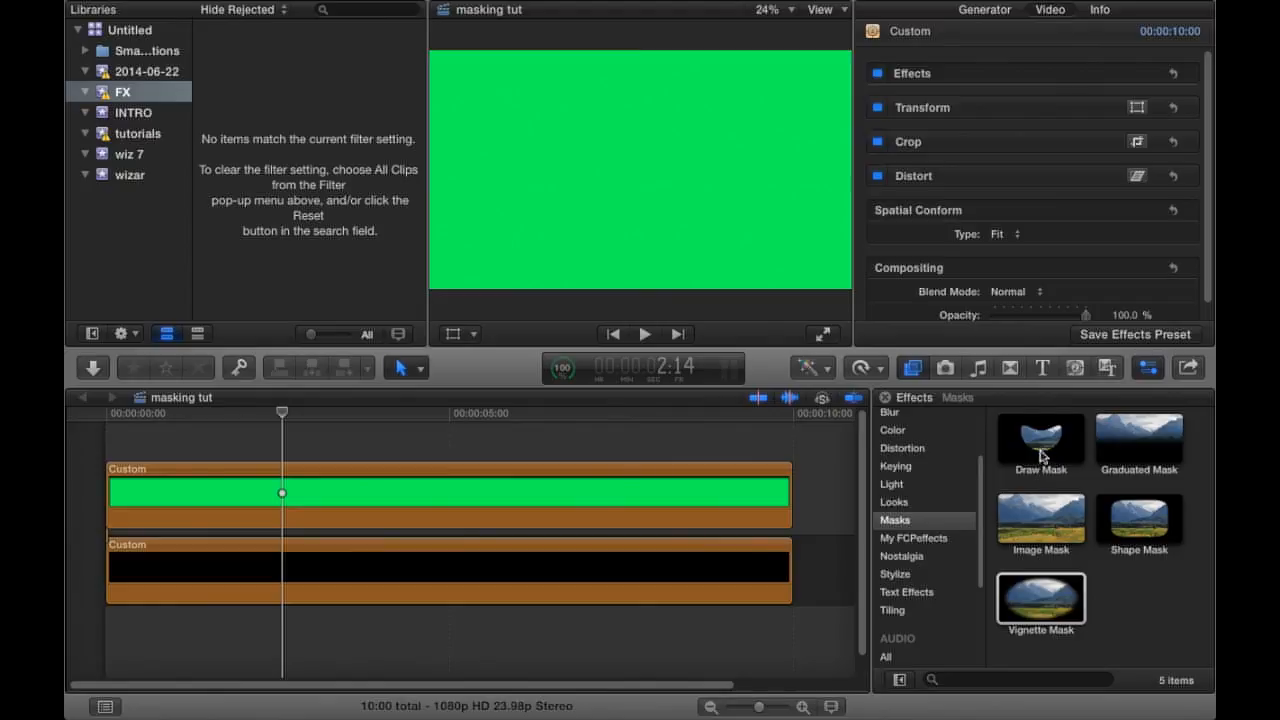
mouse_move(1041, 456)
mouse_down()
mouse_move(960, 450)
mouse_move(621, 488)
mouse_move(690, 490)
mouse_up()
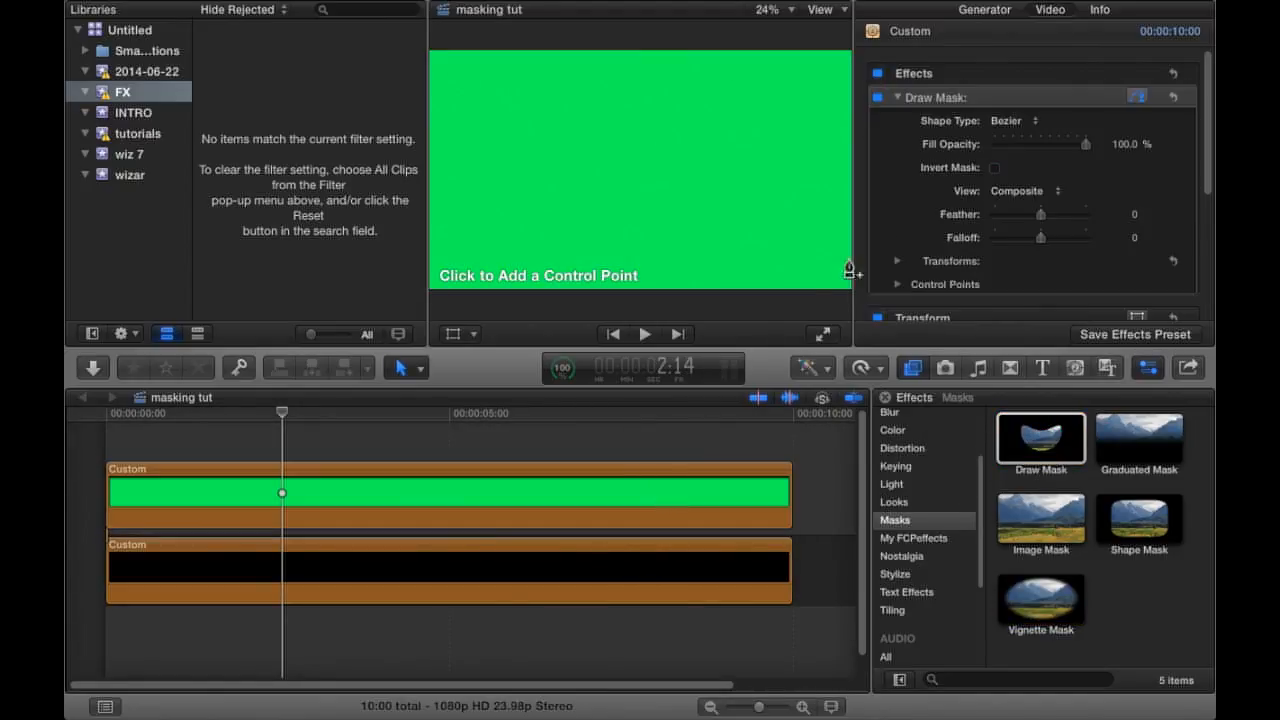
click(636, 87)
click(693, 118)
click(656, 223)
click(507, 209)
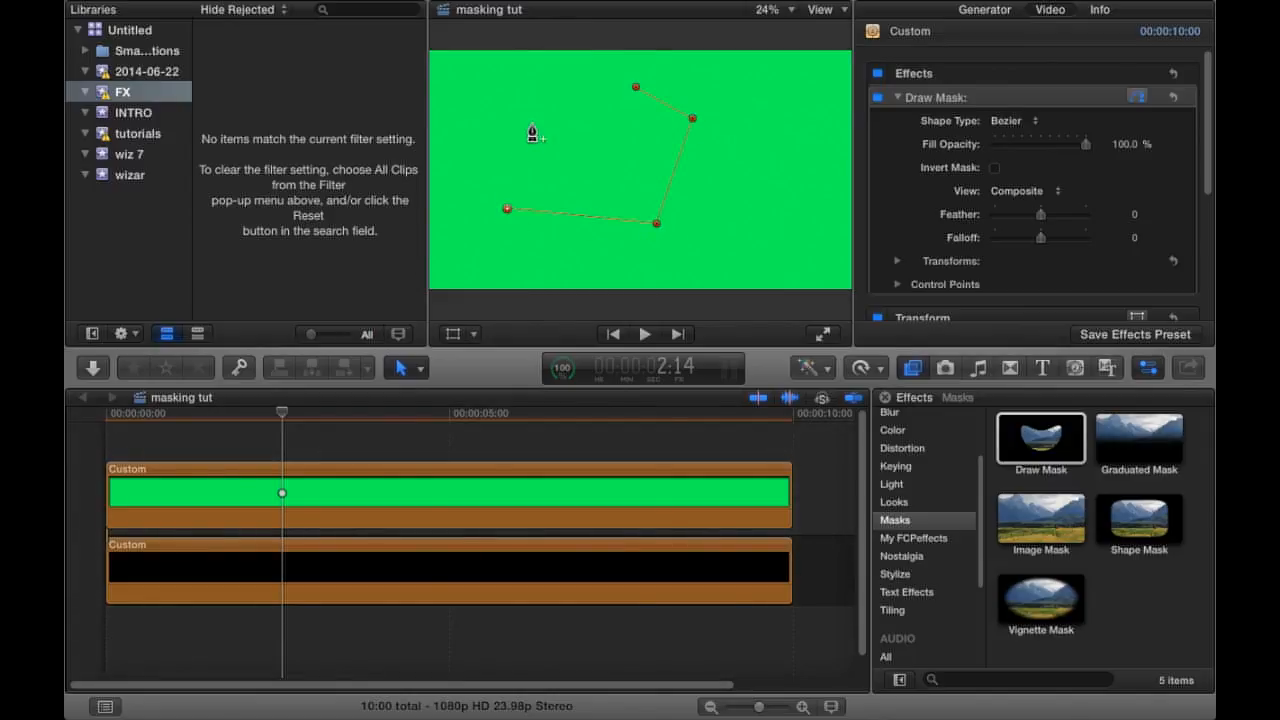
click(536, 120)
click(636, 88)
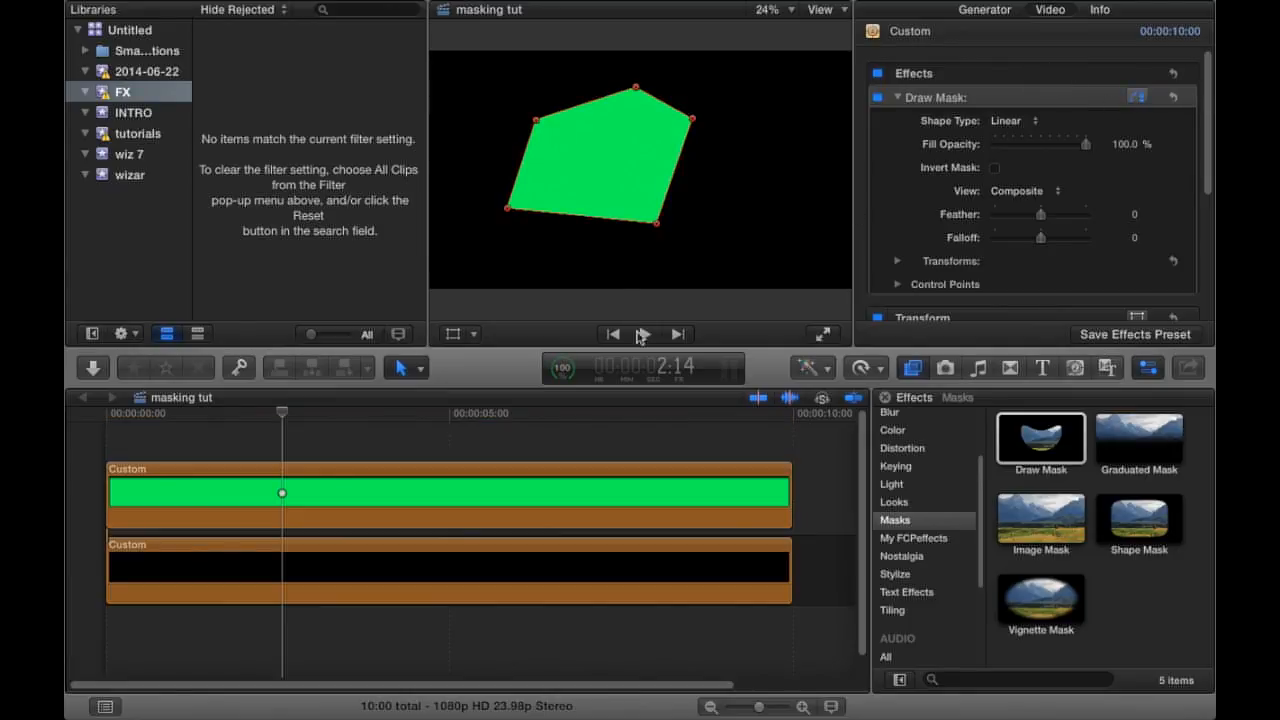
Reshape the drawn mask by moving its lower-right point outward and up and its lower-left point inward.
drag(660, 228, 741, 189)
drag(516, 207, 624, 222)
scroll(958, 140, down, 5)
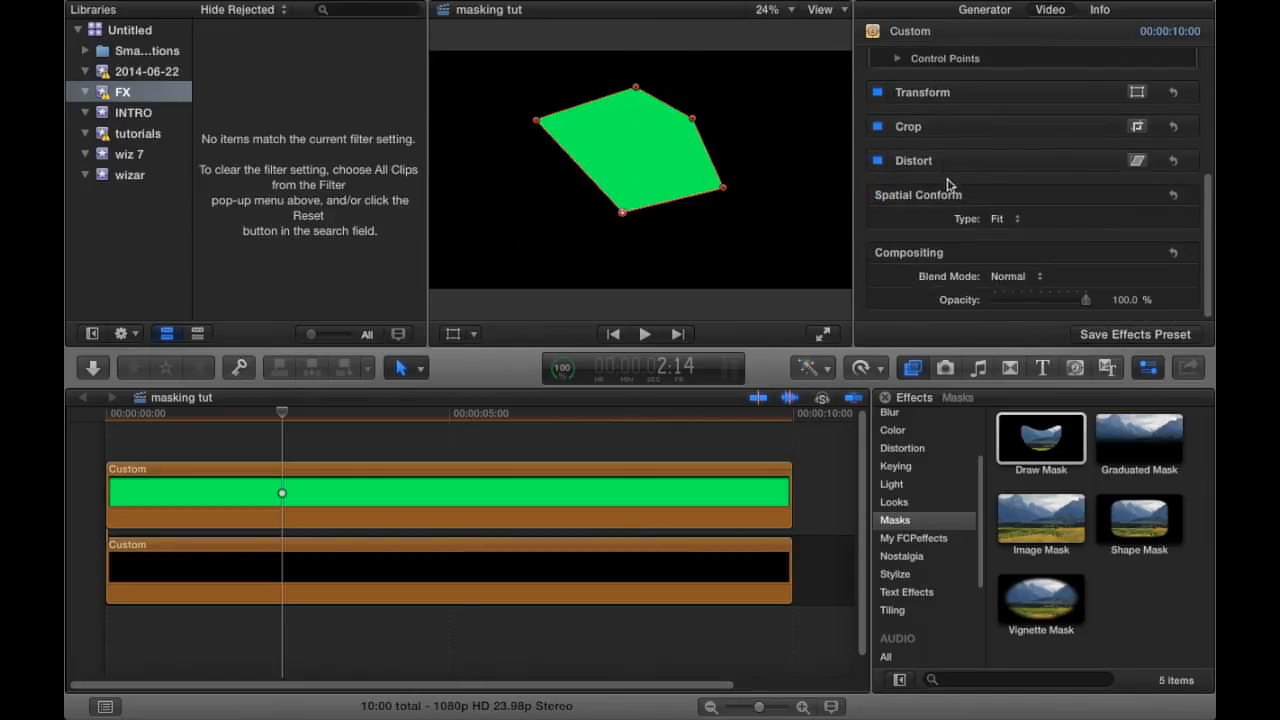
scroll(1104, 67, up, 5)
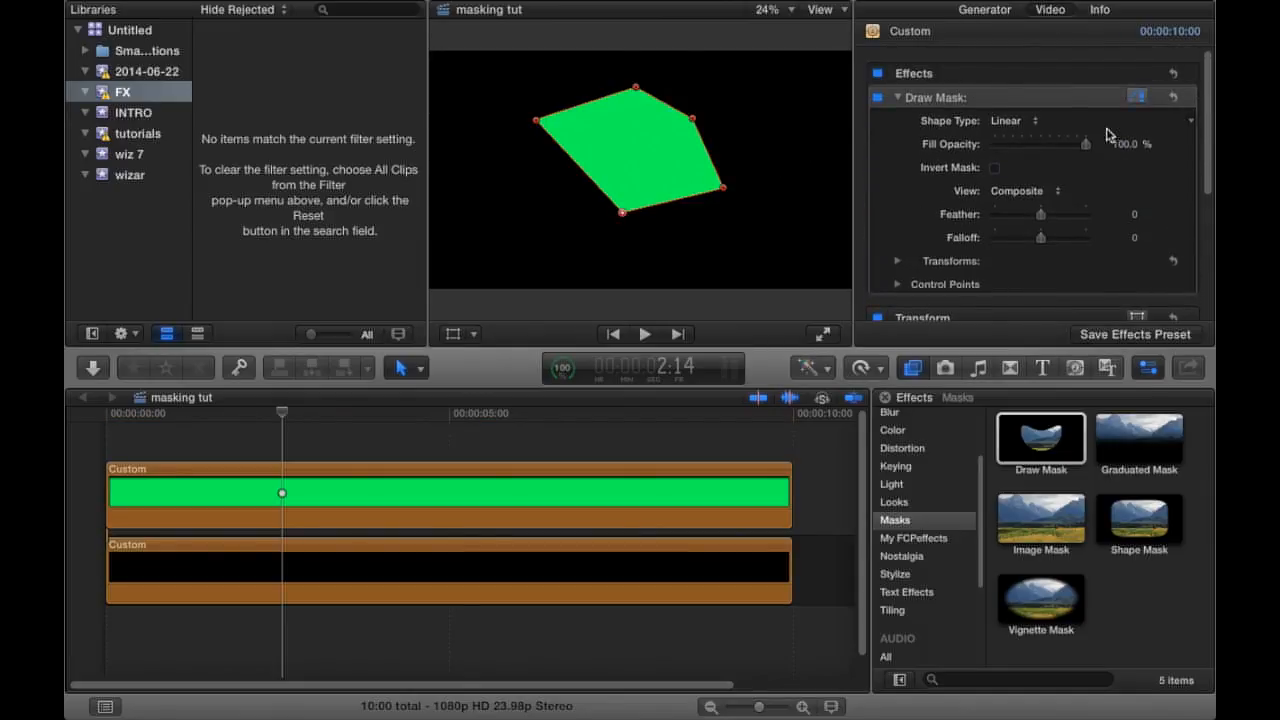
Add keyframes for the whole Draw Mask at 2:14, and move its bottom control point to about X -145, Y -403 px at 3:11.
click(1191, 100)
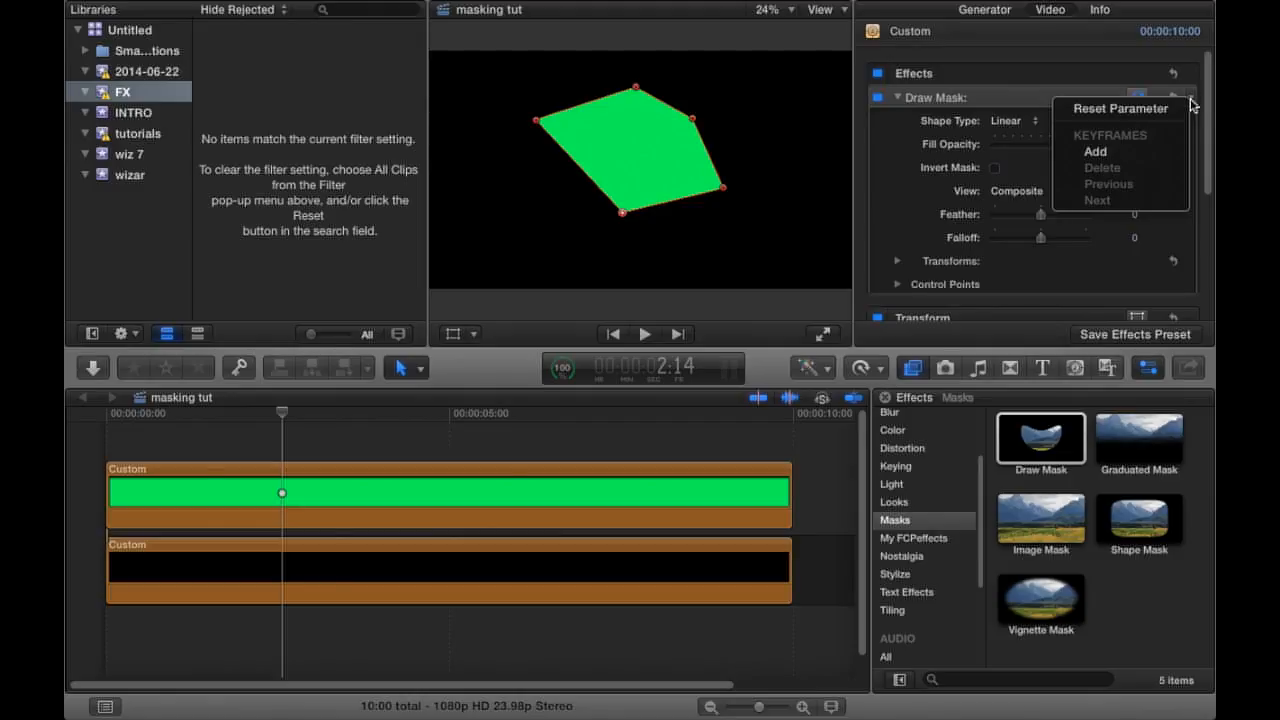
click(1120, 155)
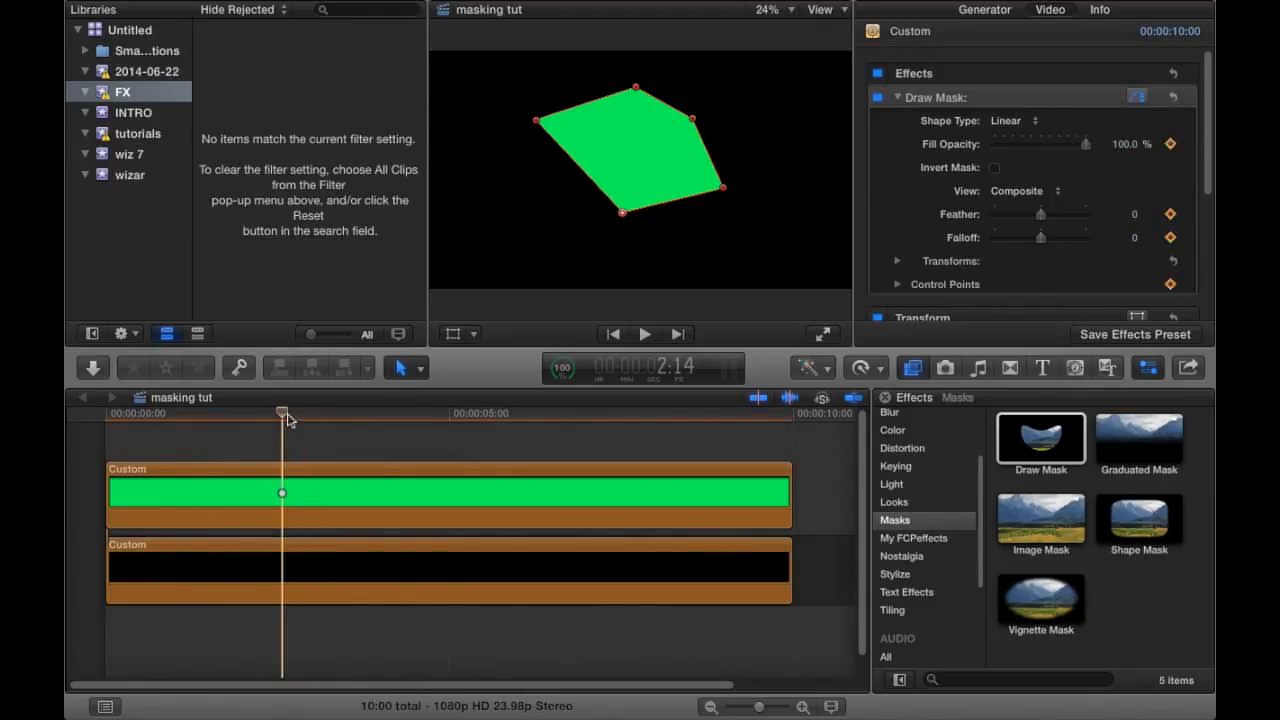
drag(288, 414, 345, 414)
drag(622, 212, 608, 274)
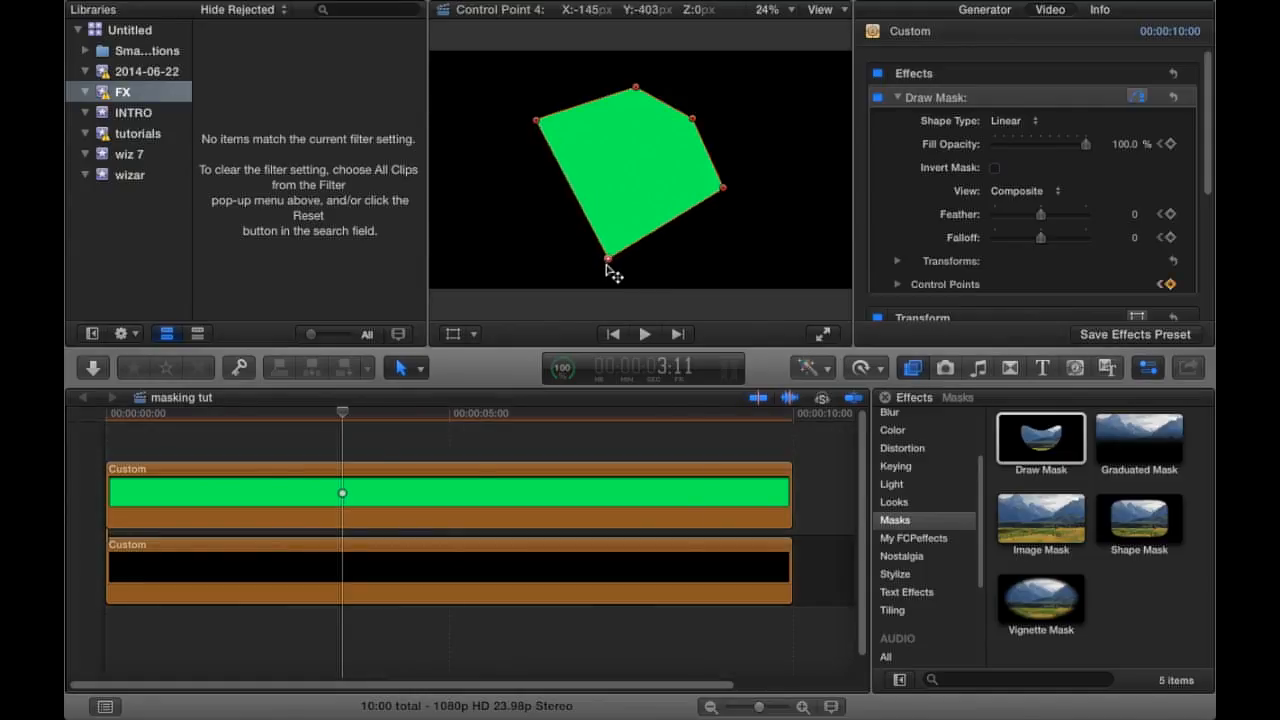
Scrub the timeline around the keyframes to preview the Draw Mask's shape animation.
click(343, 423)
click(257, 444)
drag(257, 444, 320, 444)
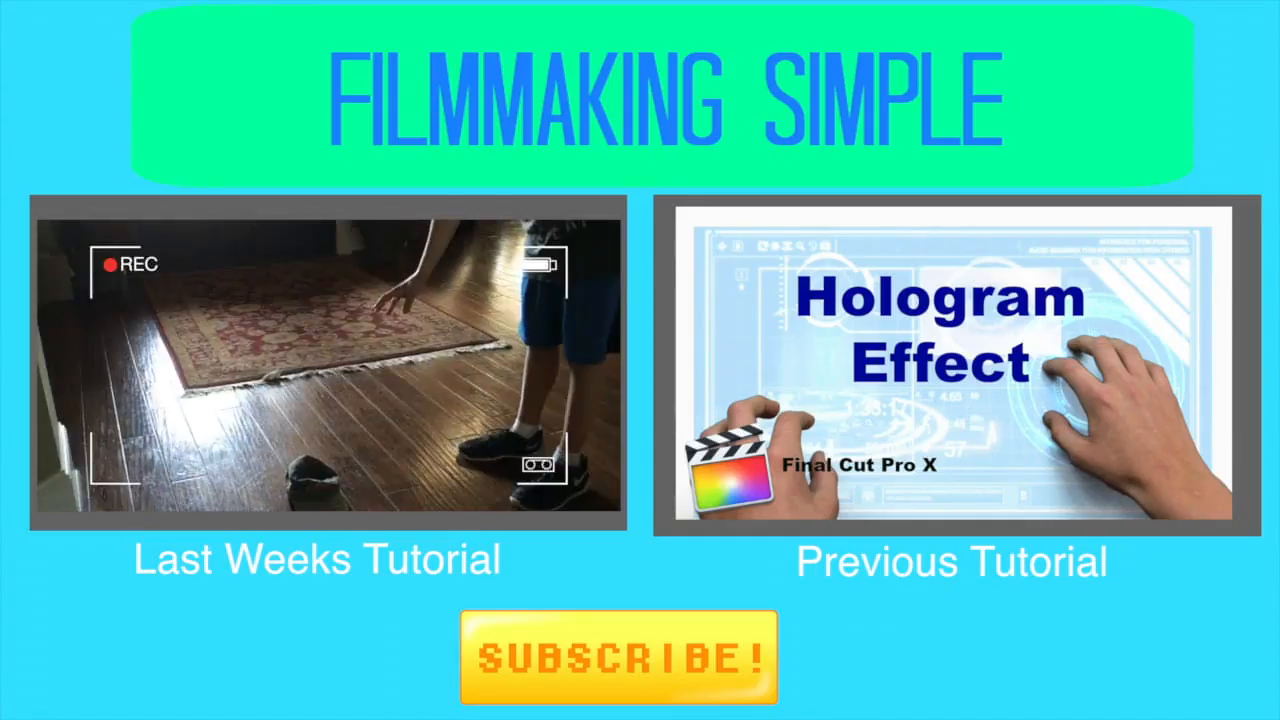